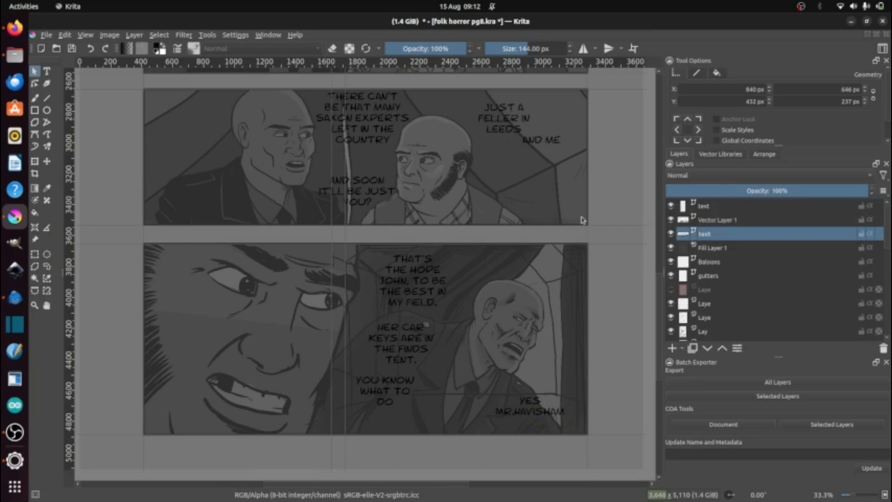
- Toggle the visibility of both text layers and Vector Layer 1 to examine which page lettering each one holds
scroll(575, 220, down, 3)
scroll(564, 204, up, 2)
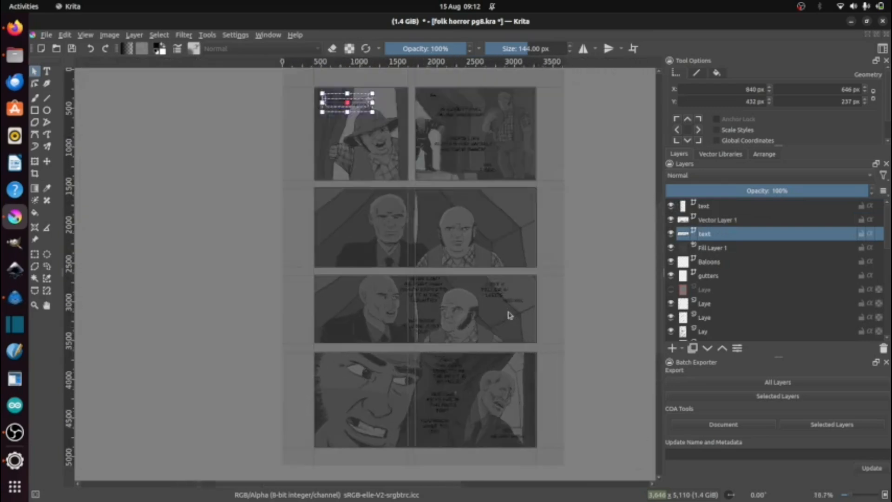
scroll(564, 226, down, 1)
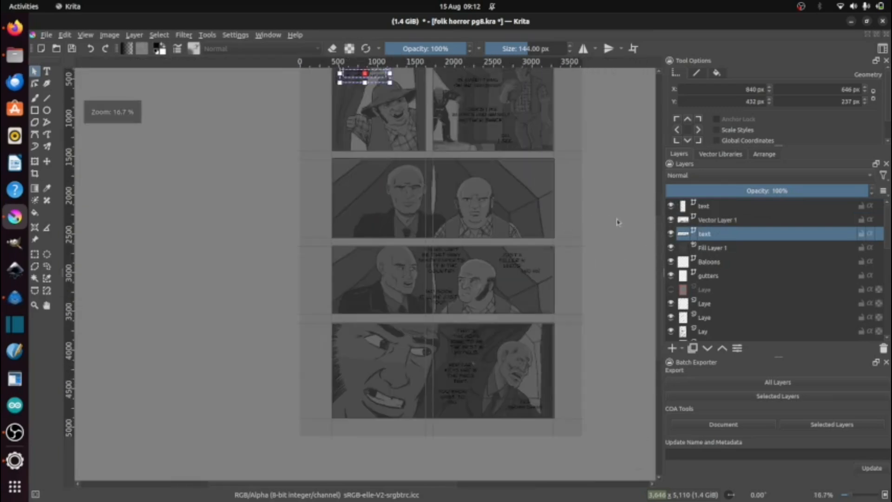
scroll(514, 233, up, 2)
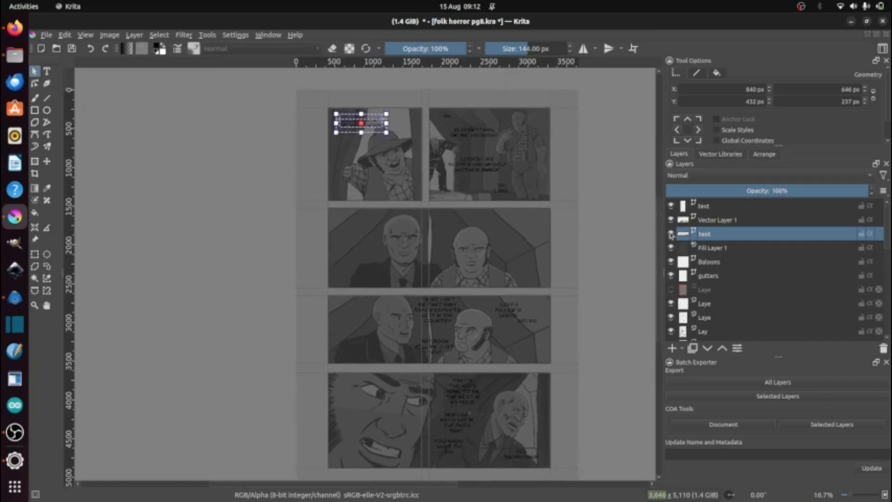
click(670, 234)
click(670, 233)
click(671, 234)
click(671, 233)
click(671, 220)
click(671, 220)
click(671, 220)
click(671, 220)
click(670, 207)
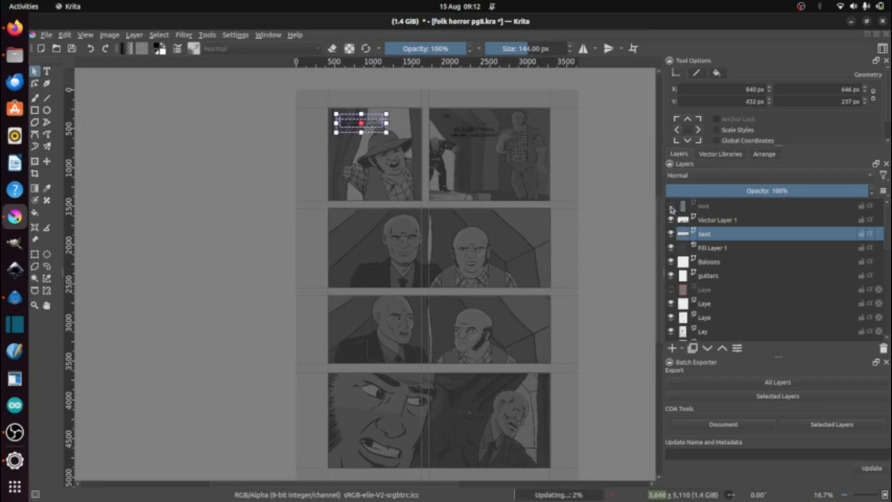
click(671, 206)
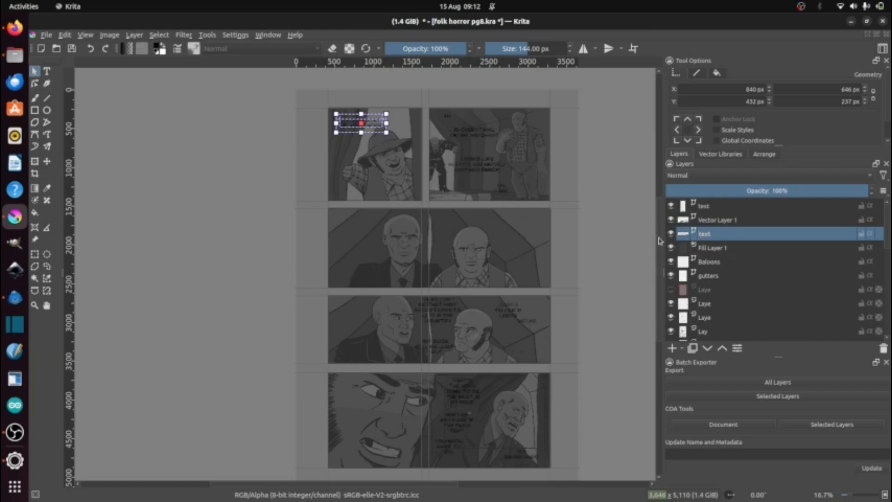
- Move the "PROFESSOR? ARE YOU THERE?" lettering from the lower text layer into the topmost text layer
key(Delete)
click(700, 209)
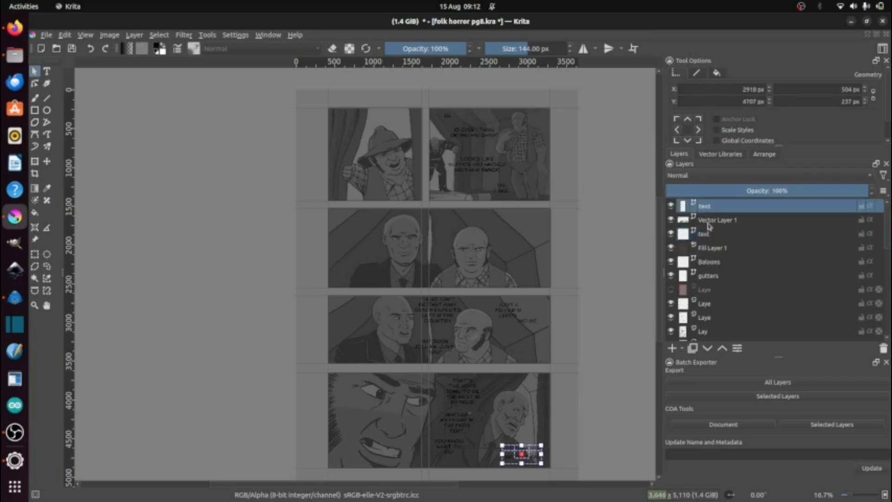
mouse_move(710, 228)
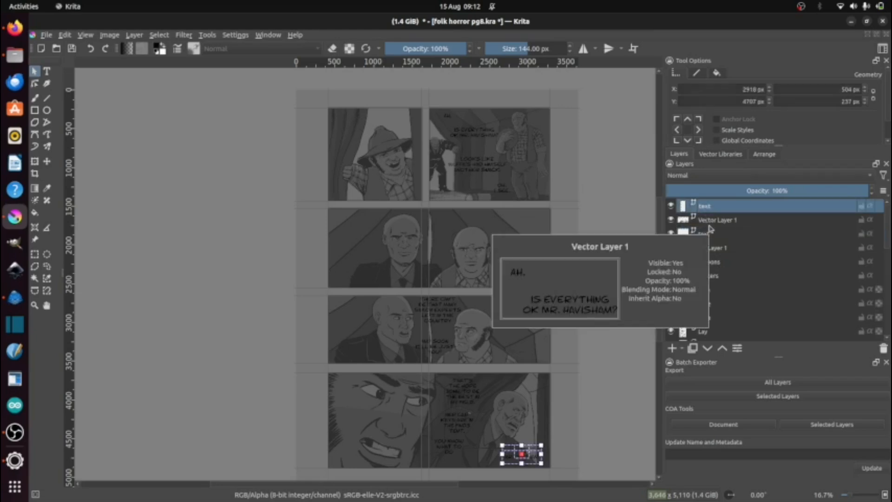
key(ctrl+z)
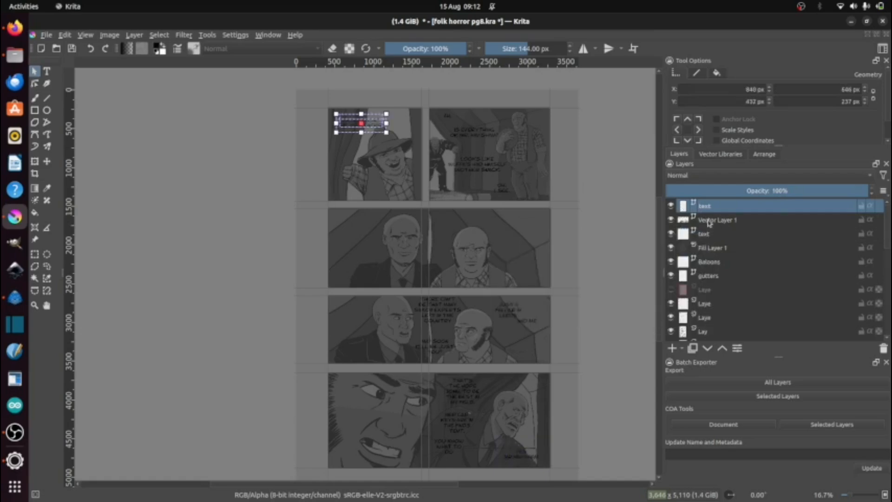
- Move the "AH." and "IS EVERYTHING OK" lettering from Vector Layer 1 into the topmost text layer
click(709, 221)
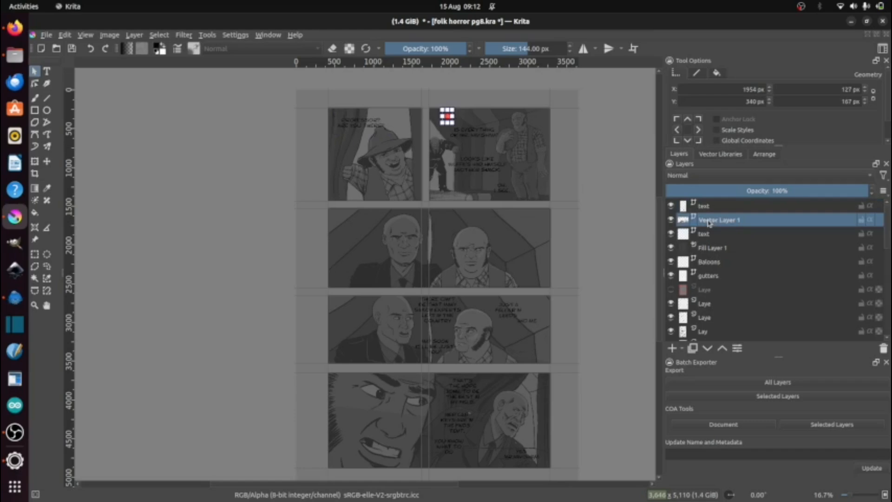
click(707, 207)
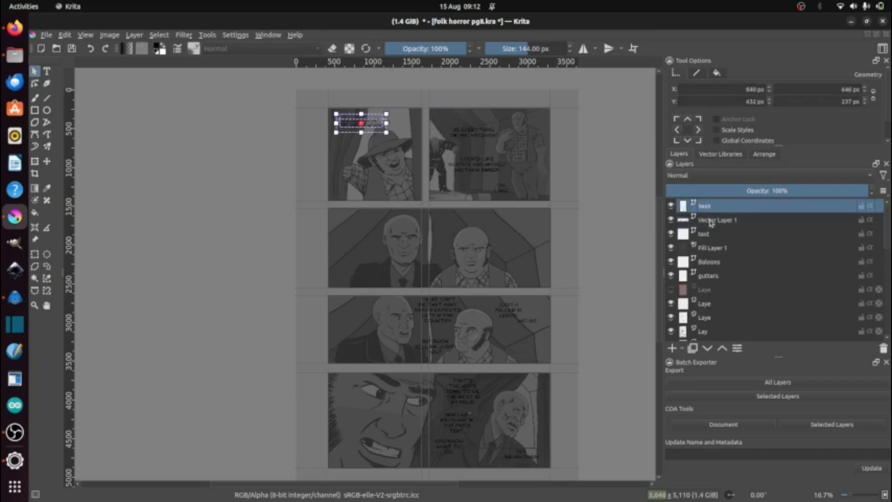
click(708, 223)
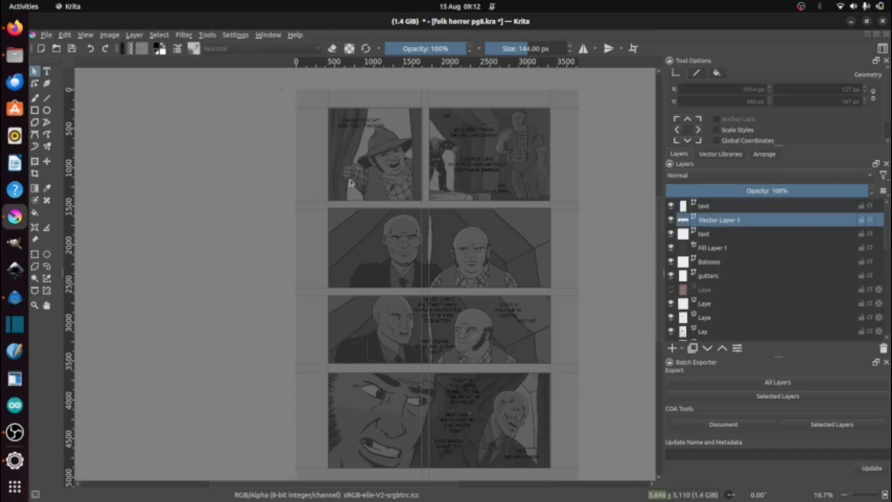
drag(281, 89, 629, 482)
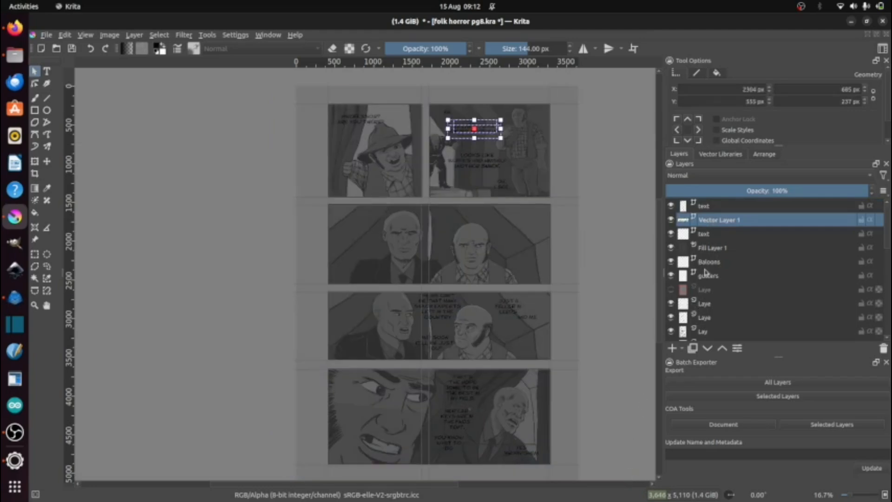
click(706, 206)
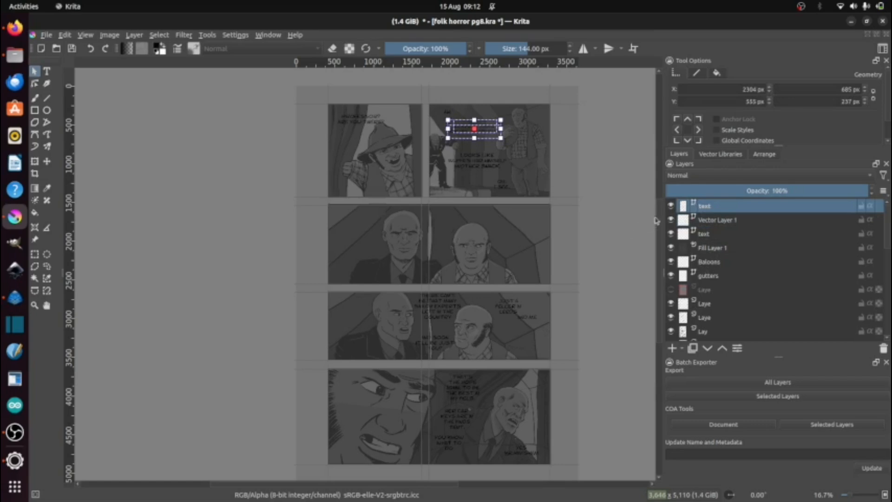
- Hide the topmost text layer and toggle the lower text layer to check for lettering left outside the topmost one
click(670, 207)
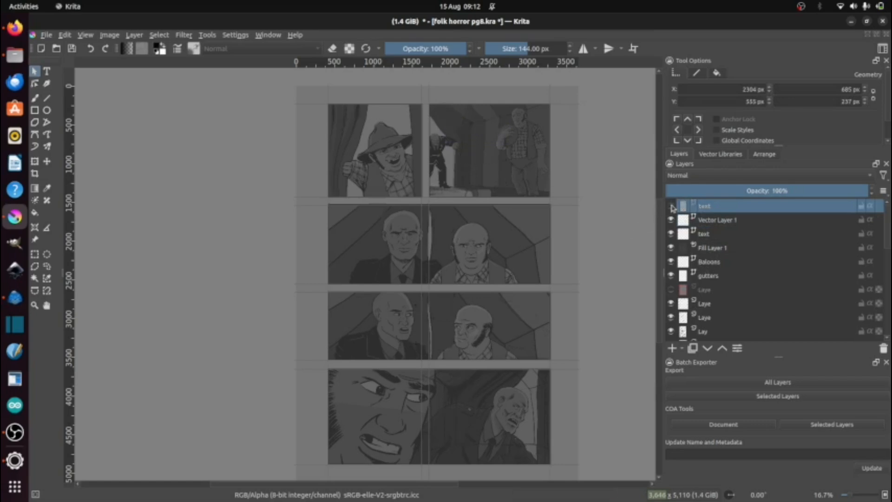
click(671, 233)
click(671, 234)
- Hide Vector Layer 1 and raise the Baloons layer above Fill Layer 1
click(703, 264)
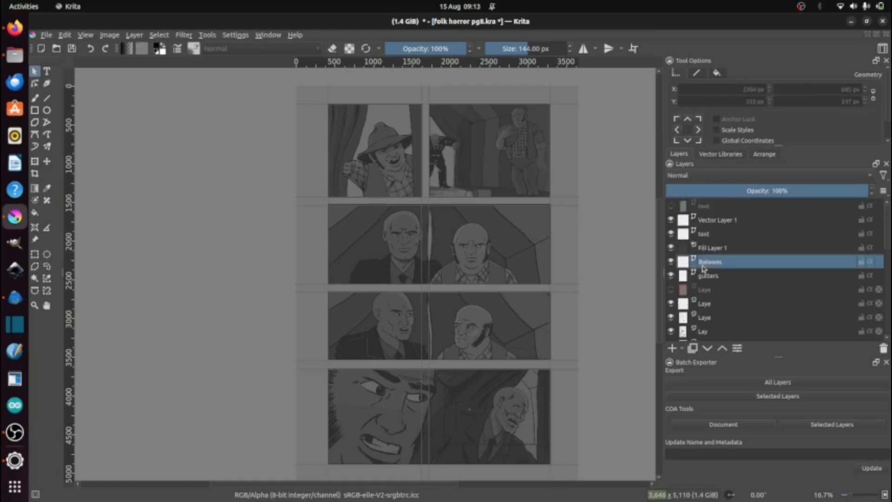
click(672, 219)
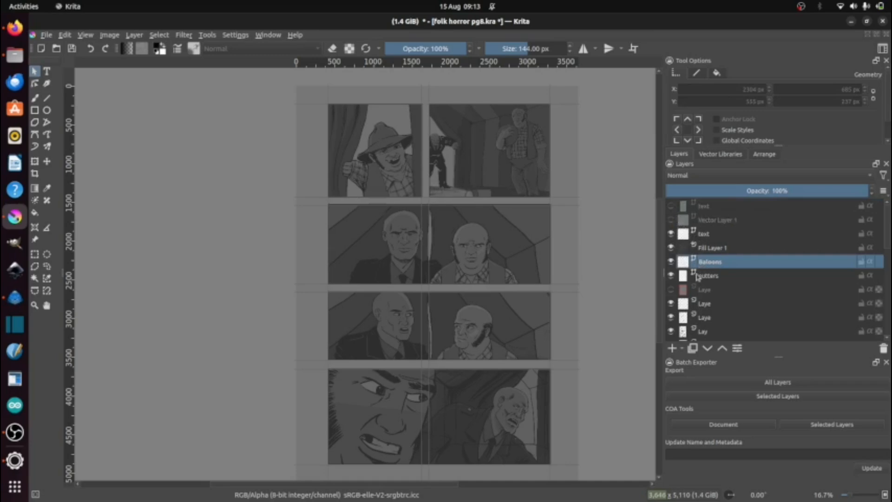
click(719, 350)
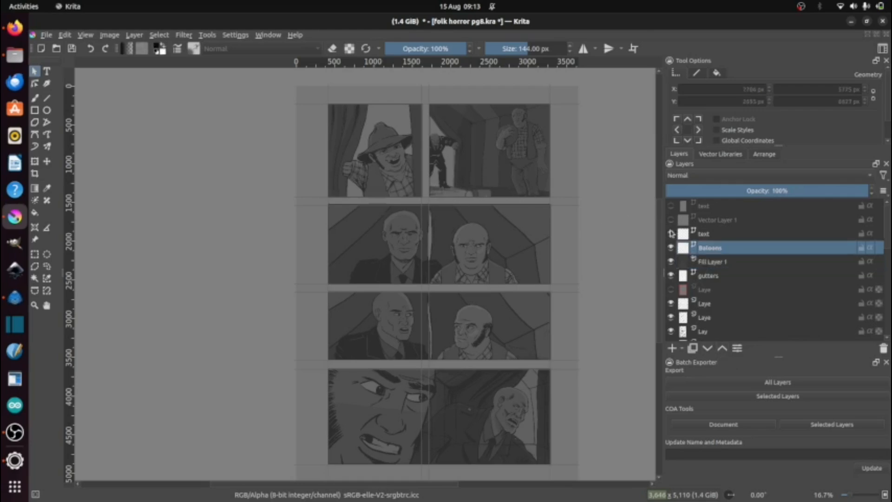
- Show the topmost text layer again and delete the emptied lower text layer and Vector Layer 1
click(670, 207)
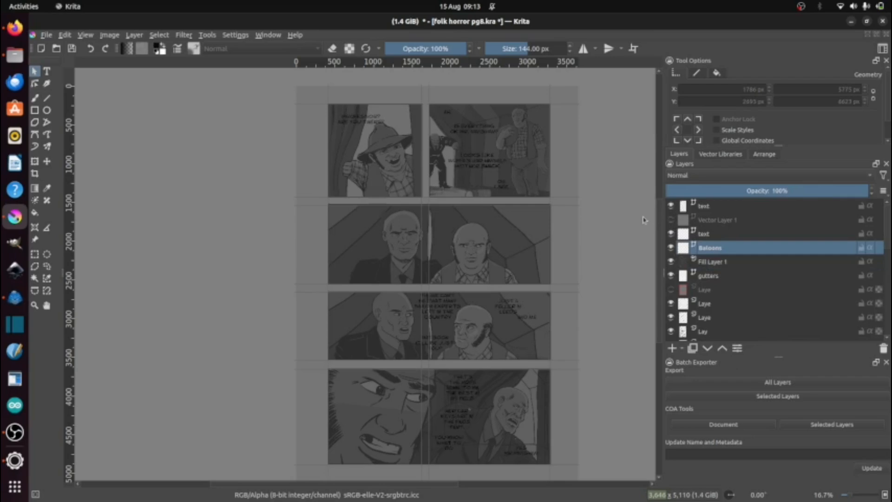
click(712, 233)
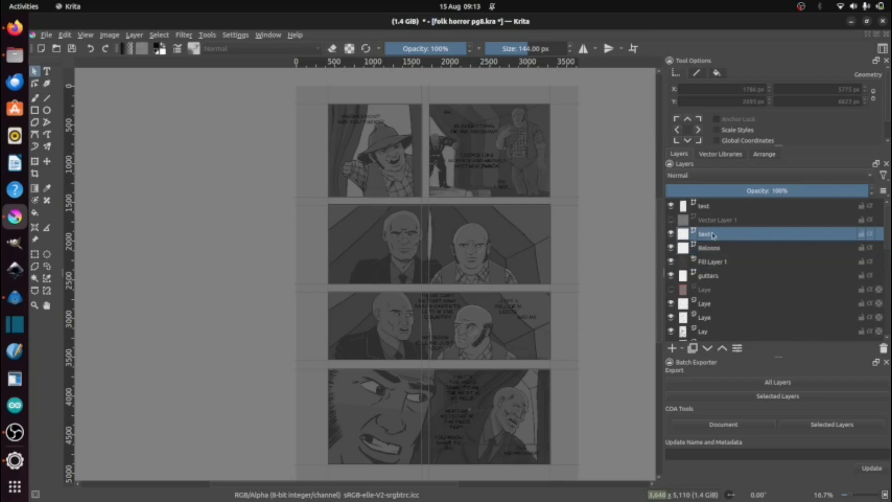
key(shift+Delete)
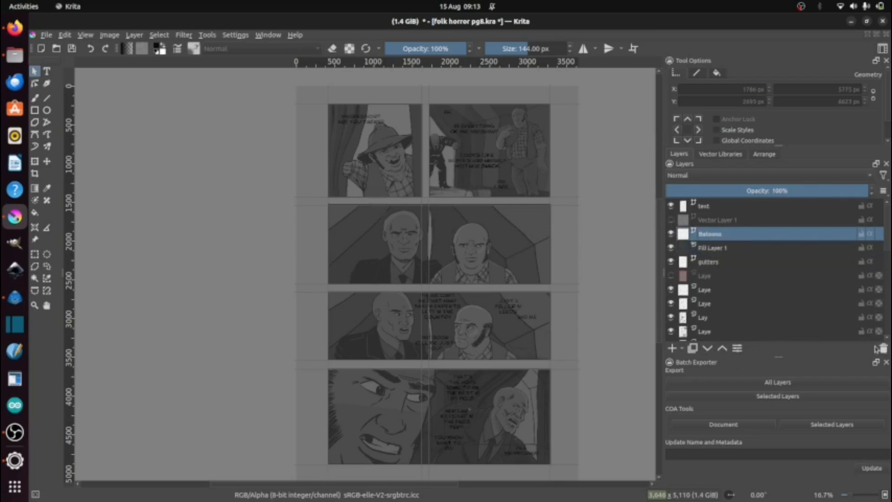
key(shift+Delete)
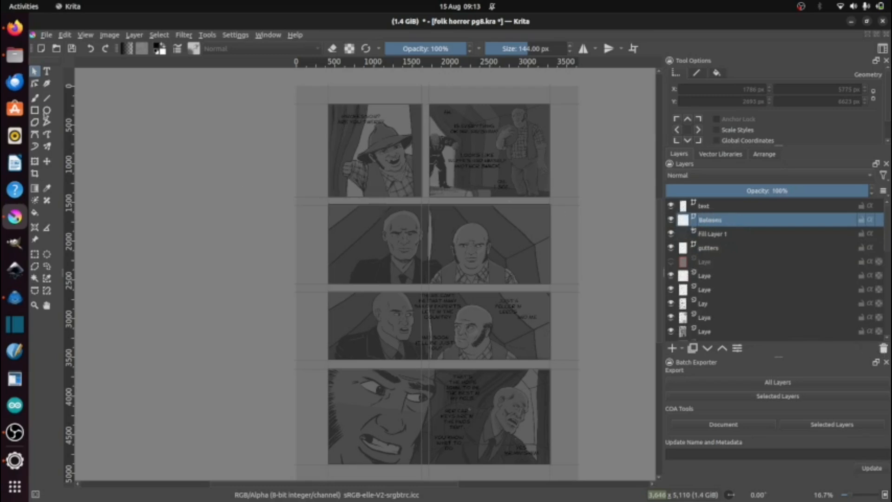
- On the Baloons layer, draw a white (#ffffff) filled ellipse about 723 × 373 px behind "PROFESSOR? ARE YOU THERE?" in the first panel
click(46, 110)
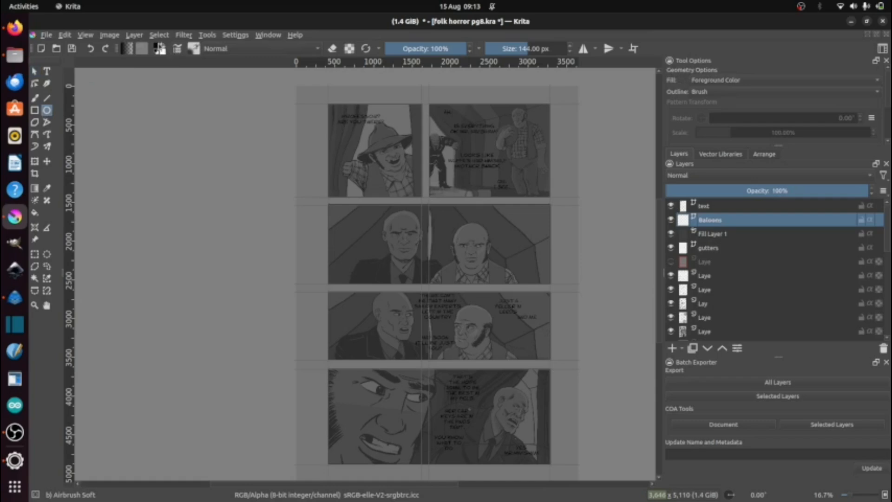
drag(389, 214, 330, 261)
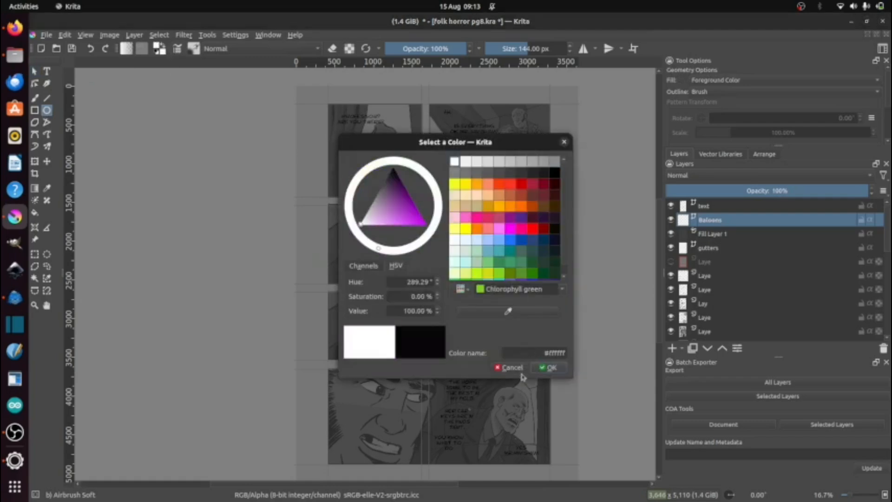
click(548, 367)
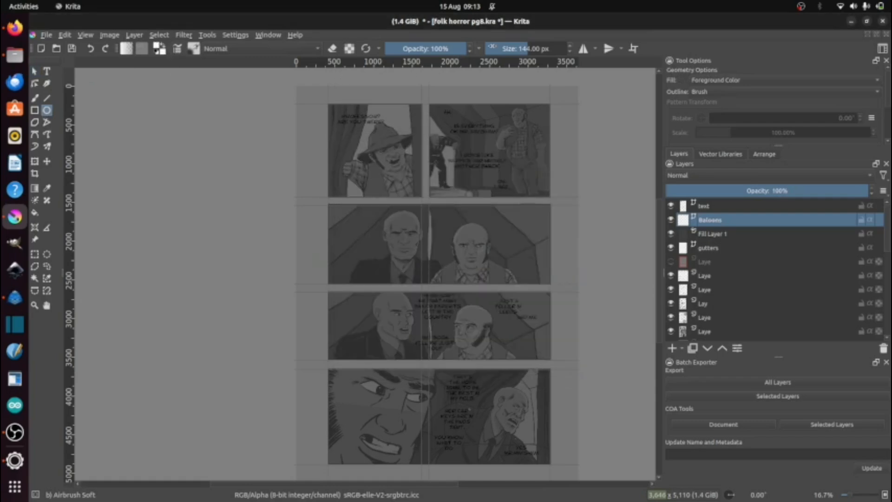
scroll(340, 111, up, 2)
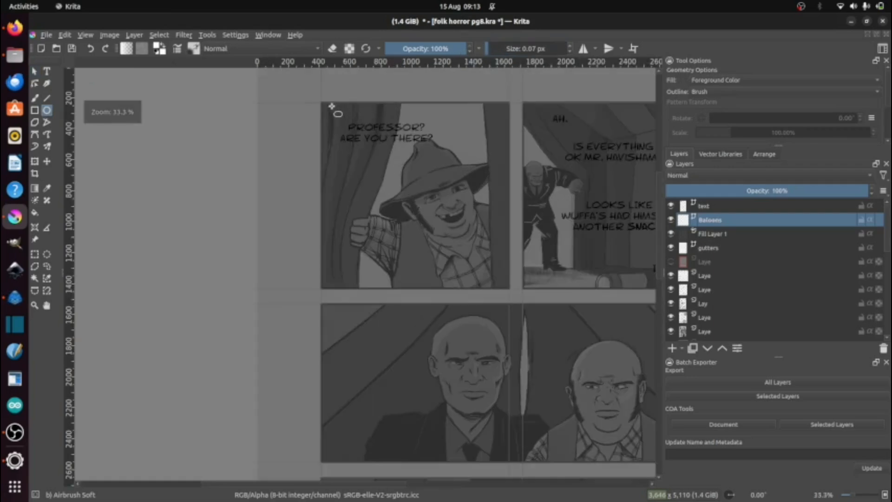
drag(332, 107, 443, 163)
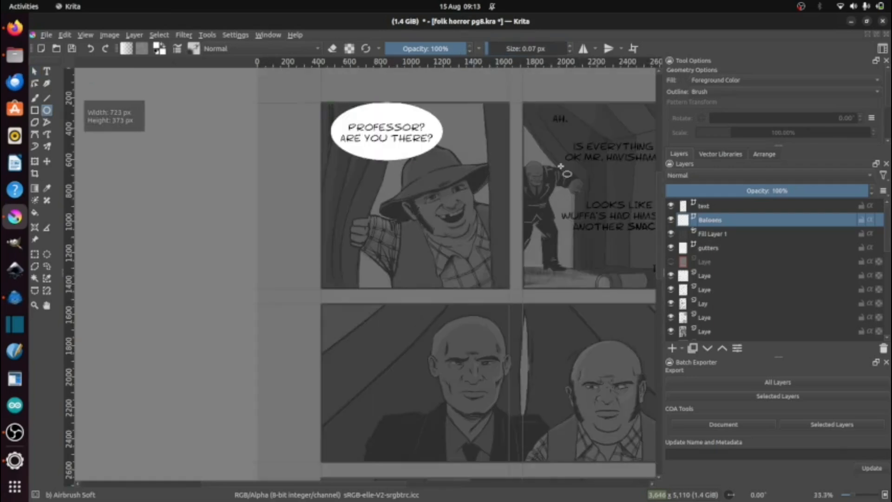
- Draw white filled ellipses behind the four pieces of lettering in the second panel, the "IS EVERYTHING OK" one about 804 × 303 px
drag(547, 109, 576, 183)
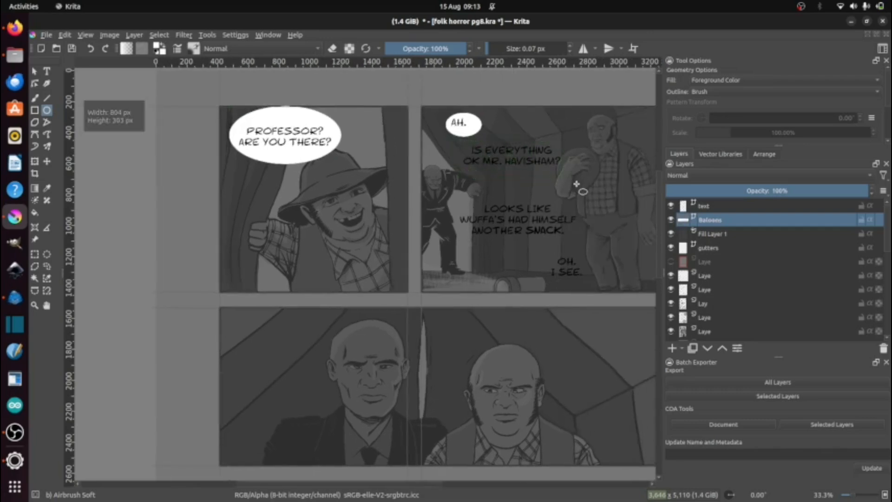
drag(450, 194, 595, 288)
- Hide the guides on the canvas
drag(490, 363, 411, 113)
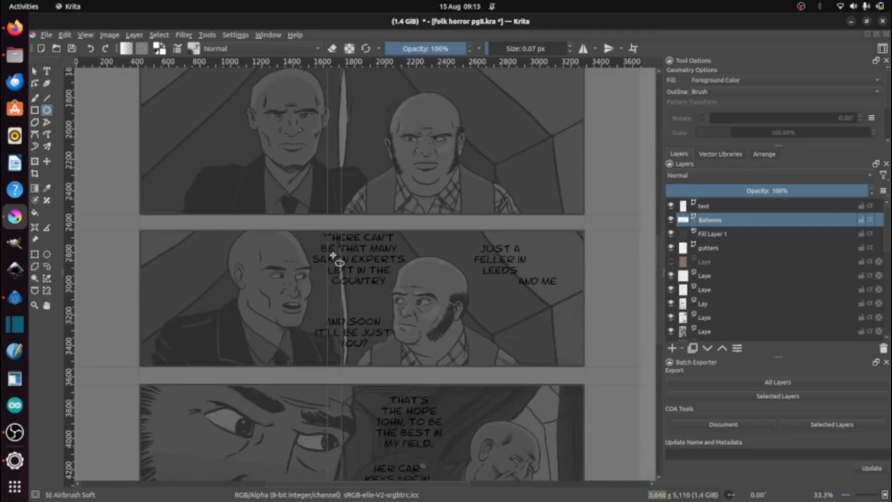
click(79, 37)
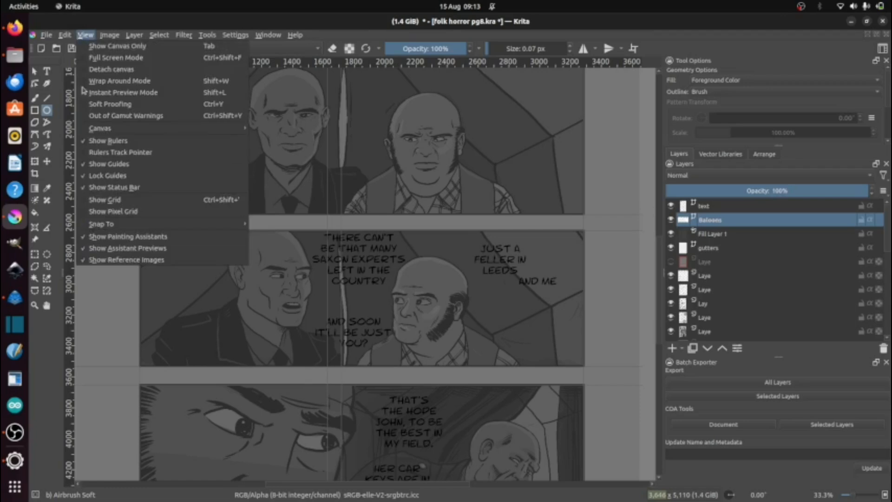
click(105, 166)
- Draw four white ellipse balloons behind the Saxon experts panel's lettering, "AND ME" about 375 × 216 px and "AND SOON" about 585 × 339 px
drag(309, 230, 420, 303)
drag(471, 236, 511, 276)
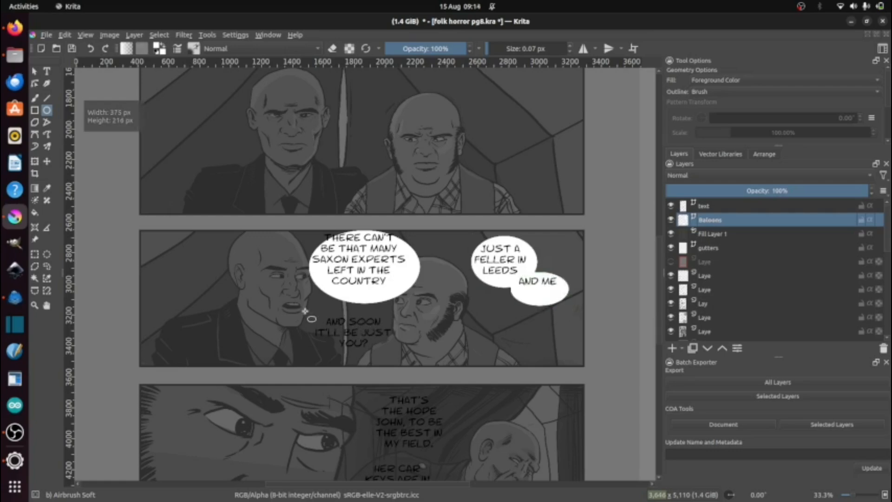
drag(308, 306, 399, 359)
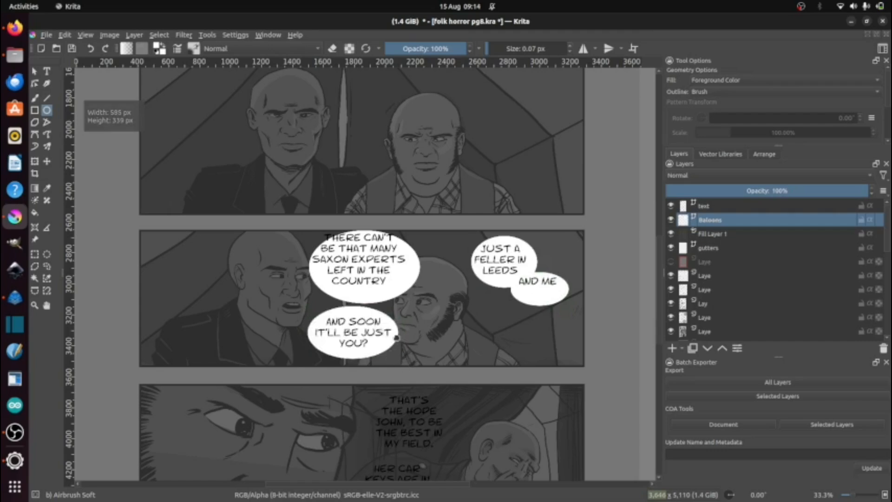
- Draw four white ellipse balloons behind the last panel's lettering, the "THAT'S THE HOPE" one about 606 × 483 px
scroll(390, 279, down, 5)
drag(351, 235, 445, 310)
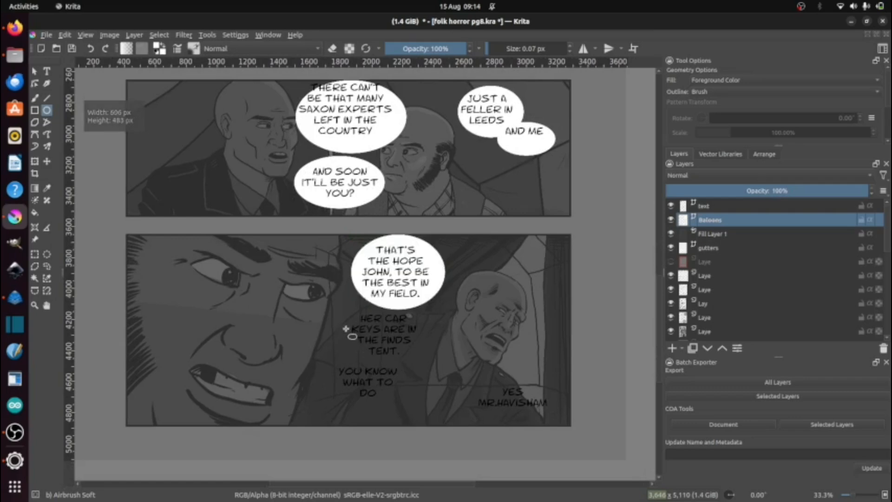
drag(342, 307, 431, 365)
drag(337, 366, 416, 412)
drag(467, 381, 554, 421)
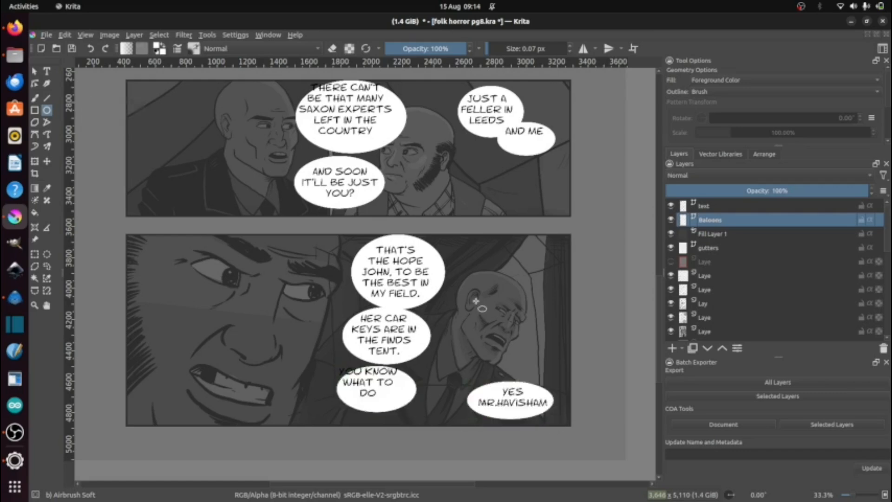
scroll(478, 293, up, 3)
scroll(478, 293, down, 3)
drag(424, 121, 421, 333)
drag(405, 144, 412, 282)
drag(308, 152, 326, 217)
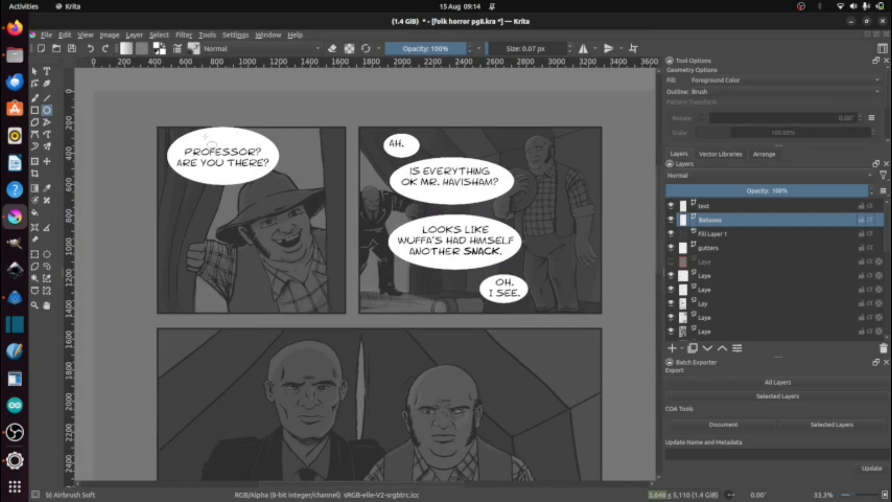
click(709, 248)
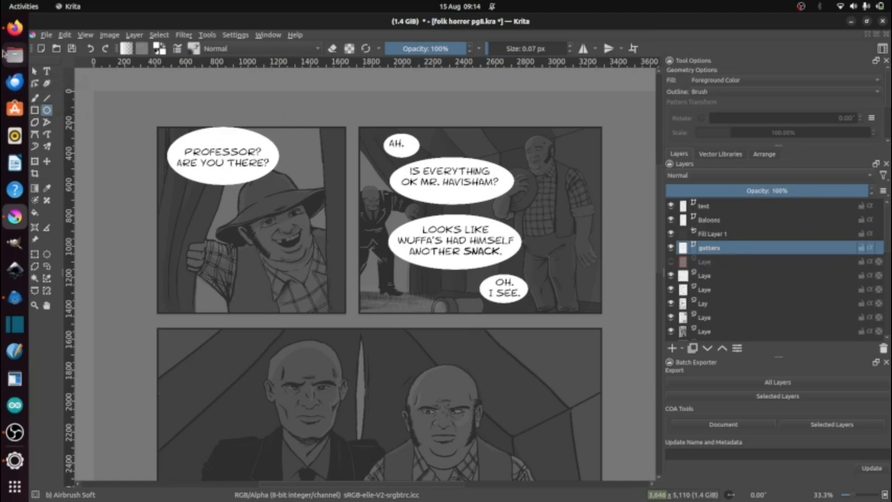
click(34, 71)
drag(236, 174, 226, 179)
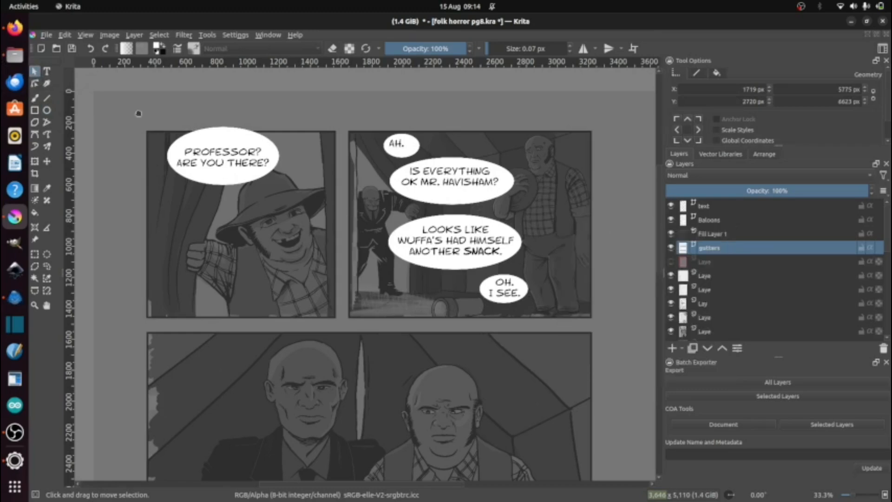
click(69, 33)
click(81, 53)
- Nudge the first panel's balloon, the "IS EVERYTHING OK" balloon and the "LOOKS LIKE" balloon to sit better behind their lettering
click(716, 221)
drag(250, 174, 244, 178)
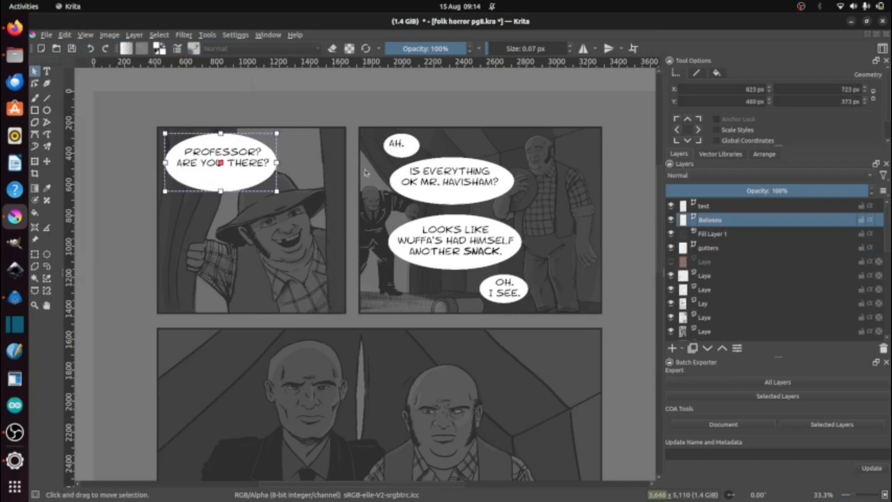
drag(447, 181, 471, 183)
drag(485, 256, 485, 261)
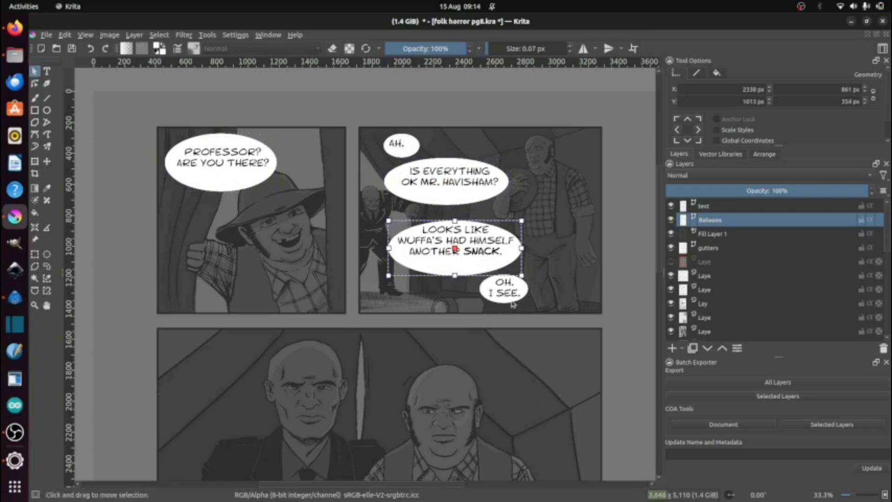
- Delete the second panel's "OH. I SEE." balloon and its lettering, and shift the "LOOKS LIKE" lettering lower
drag(487, 295, 521, 300)
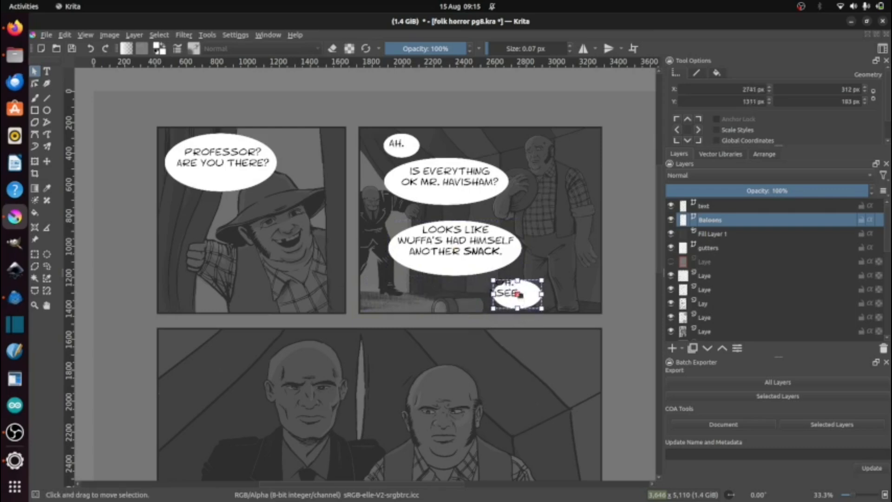
key(Delete)
click(706, 205)
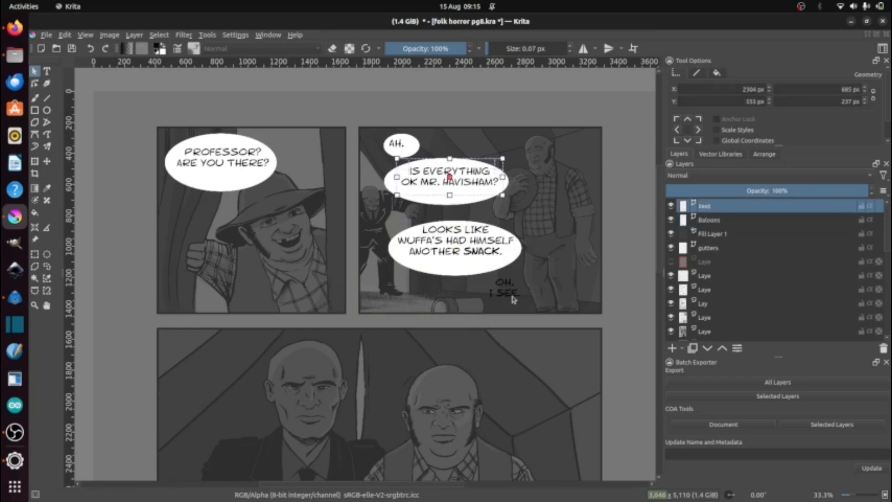
click(508, 286)
key(Delete)
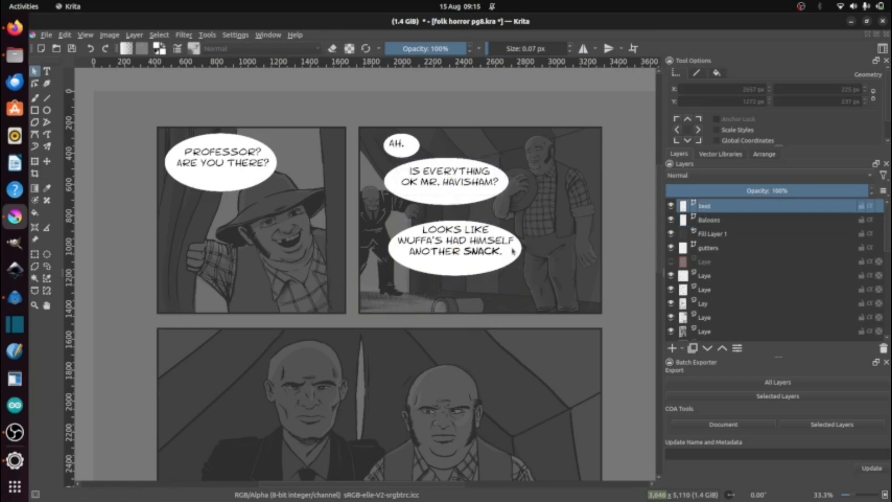
drag(496, 246, 497, 263)
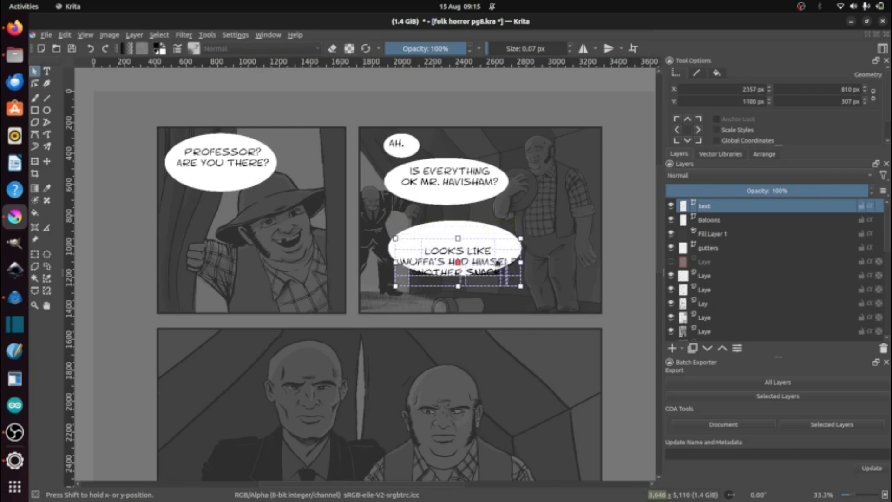
- Remove the opening "IS" from the "IS EVERYTHING OK" lettering, enlarged to size 16 for editing, and break the line after "OK"
click(504, 184)
double_click(455, 178)
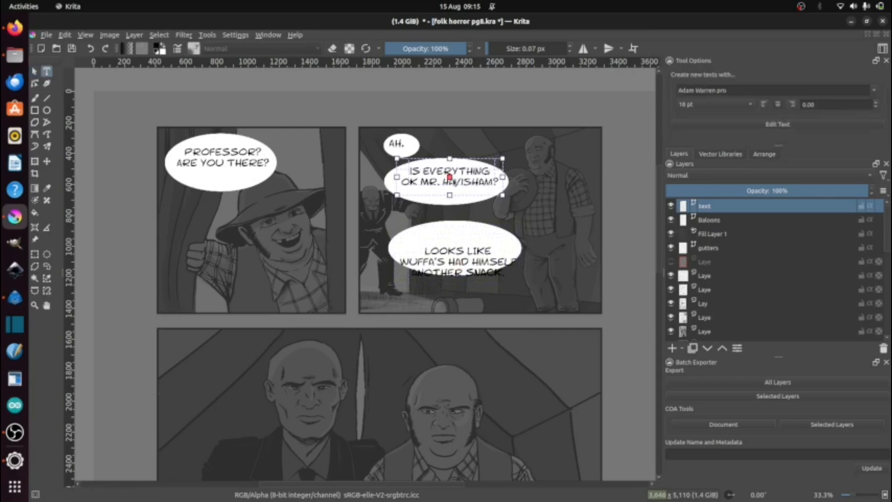
double_click(456, 178)
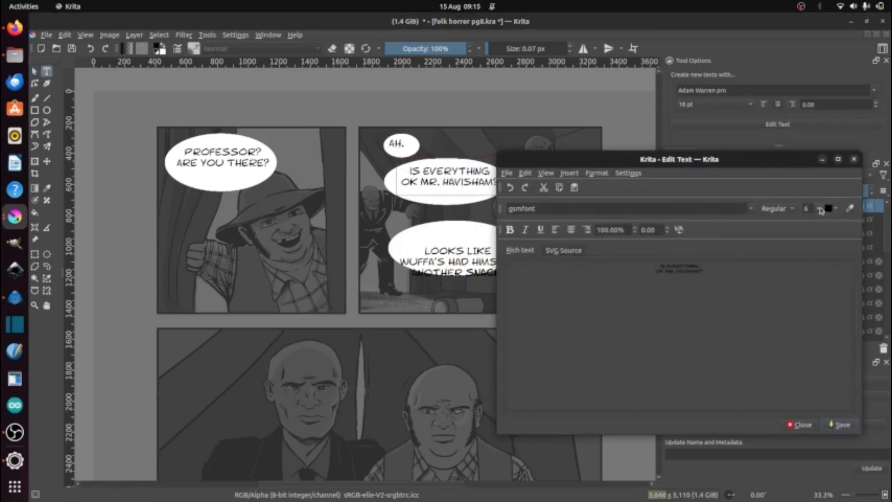
click(820, 209)
click(809, 284)
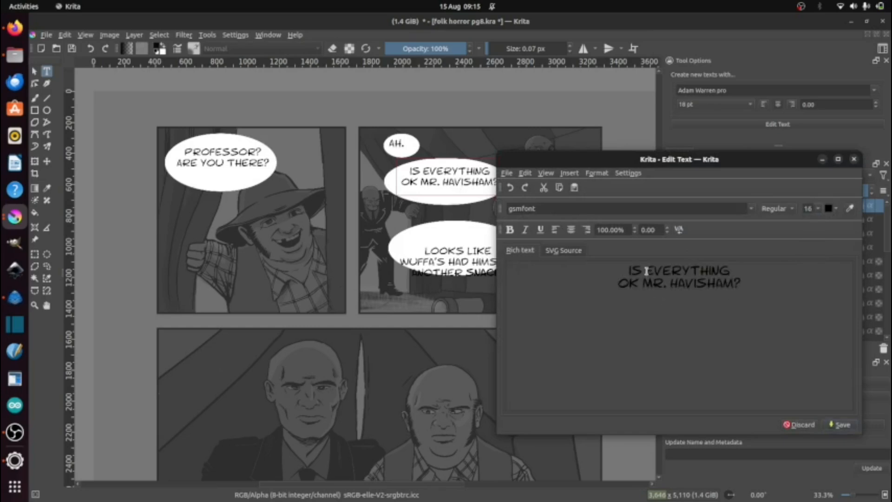
drag(646, 271, 609, 265)
key(BackSpace)
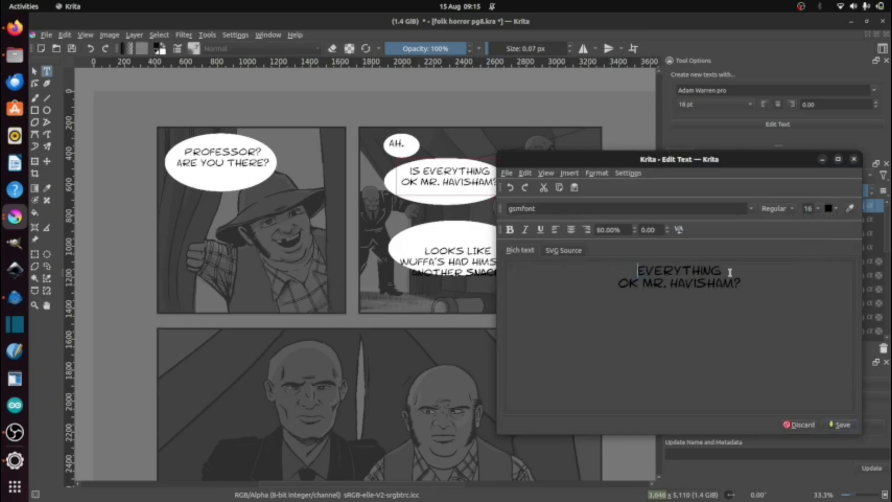
key(Delete)
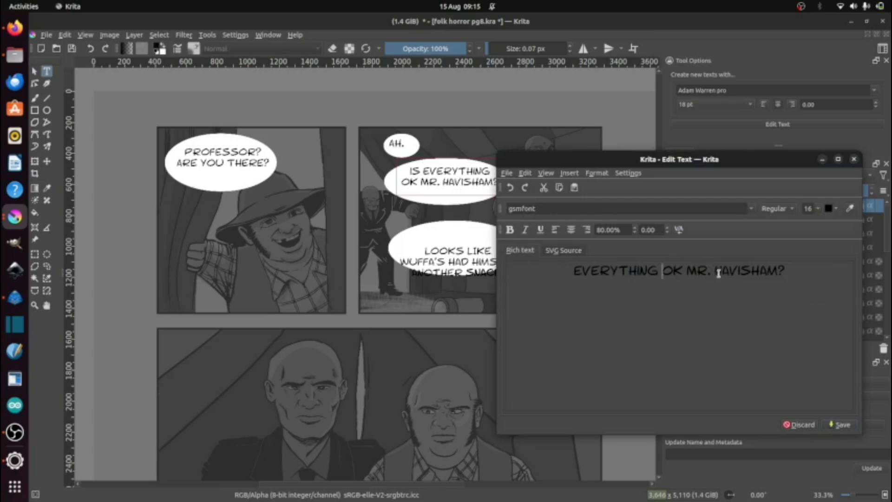
key(Return)
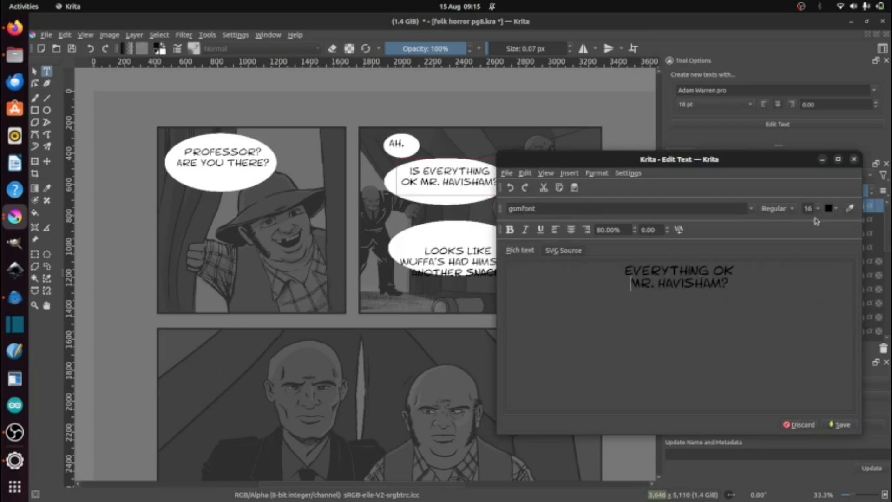
- Set the reworded lettering's font size to 6, save the text and close the editor
click(818, 208)
click(810, 219)
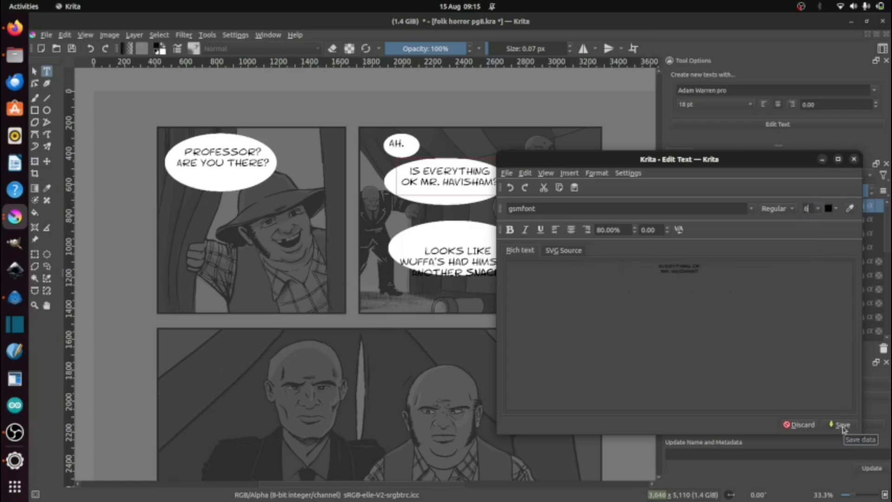
click(842, 425)
click(802, 425)
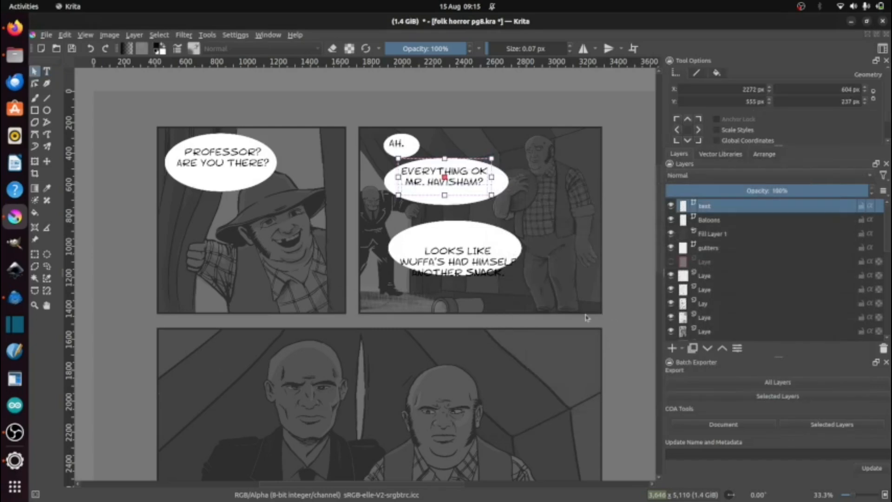
- Centre the "EVERYTHING OK" lettering in its balloon and shrink the ellipse to about 741 × 231 px
scroll(455, 194, up, 3)
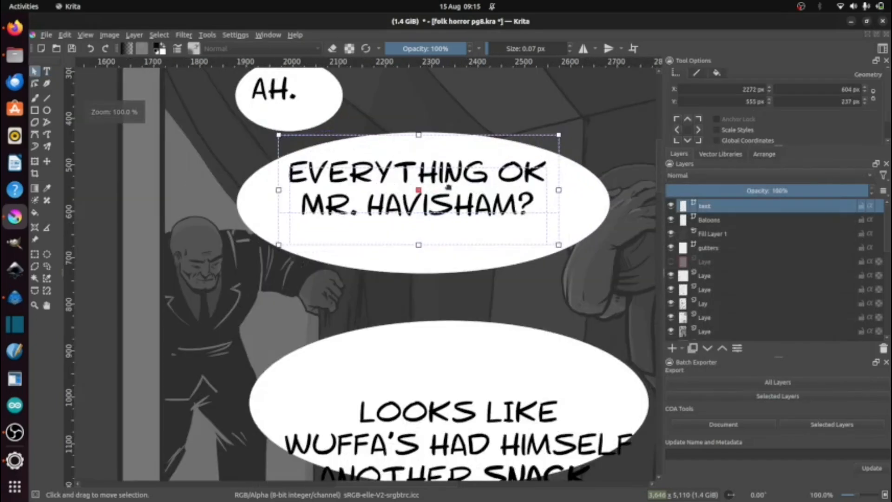
drag(448, 186, 458, 188)
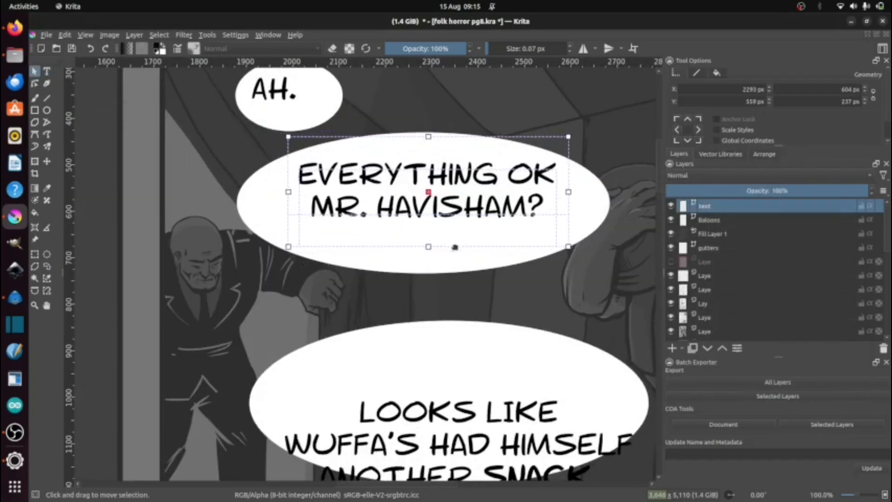
click(463, 264)
click(716, 224)
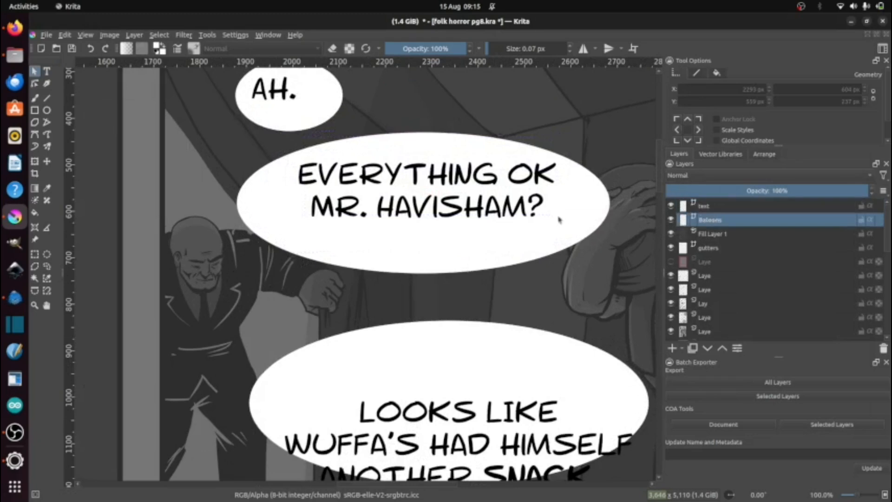
click(569, 228)
drag(424, 273, 423, 240)
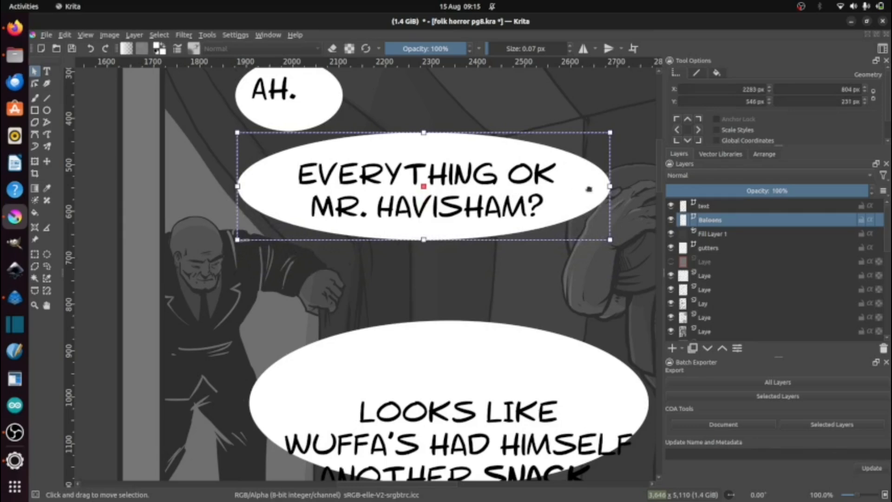
mouse_move(605, 189)
mouse_down()
mouse_move(588, 188)
mouse_move(601, 188)
mouse_up()
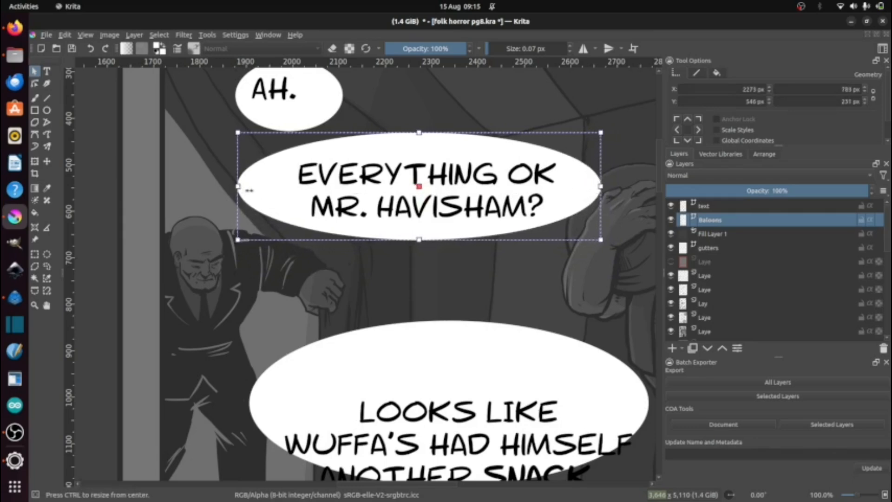
drag(237, 188, 257, 188)
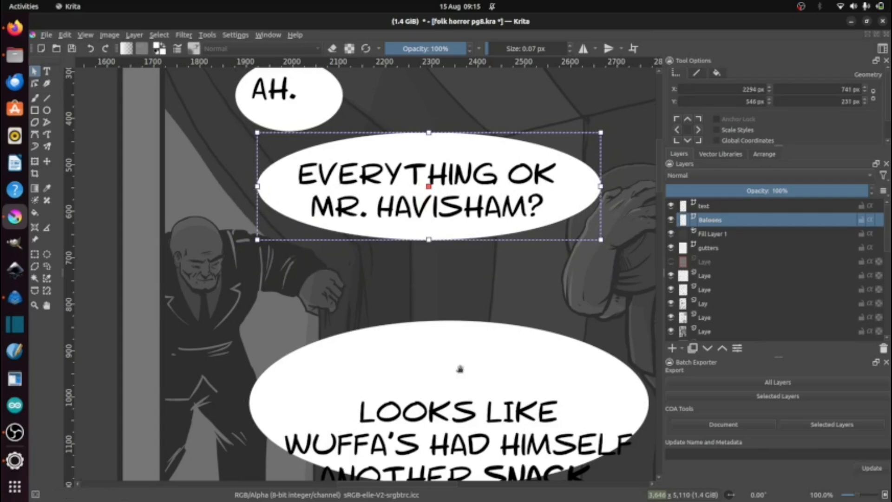
- Move the "LOOKS LIKE" balloon down behind its lettering, to about X 2348 px, Y 1101 px
drag(460, 369, 446, 251)
click(458, 274)
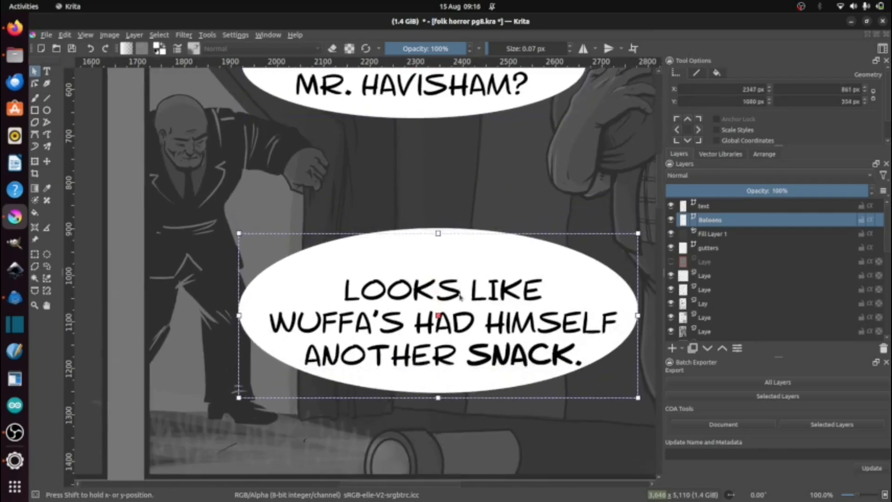
key(Down)
drag(460, 297, 461, 299)
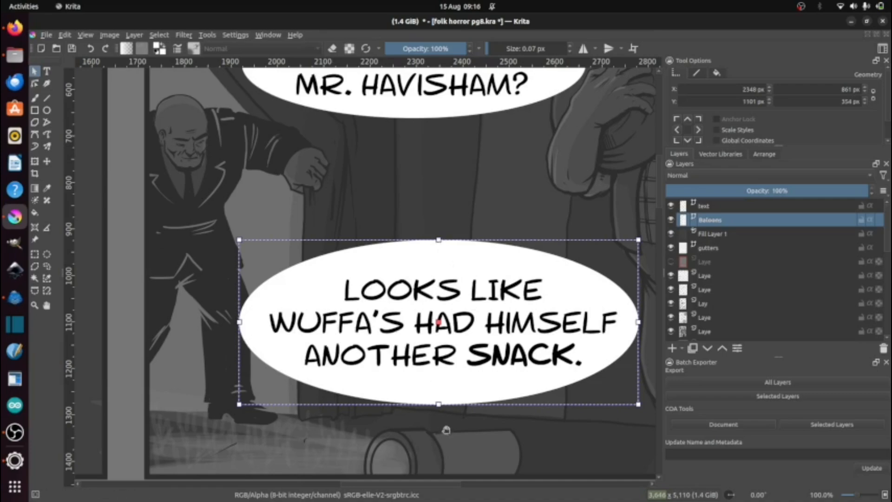
- In the Saxon experts panel, shift the "THERE CAN'T" balloon slightly down and centre its lettering inside it
drag(452, 391, 497, 321)
scroll(505, 186, down, 4)
ctrl+scroll(465, 299, down, 5)
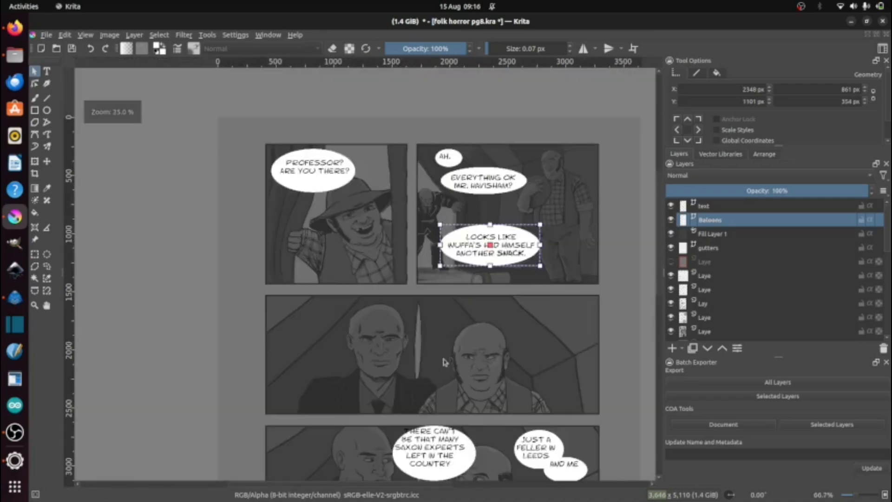
scroll(403, 397, down, 4)
ctrl+scroll(398, 316, up, 3)
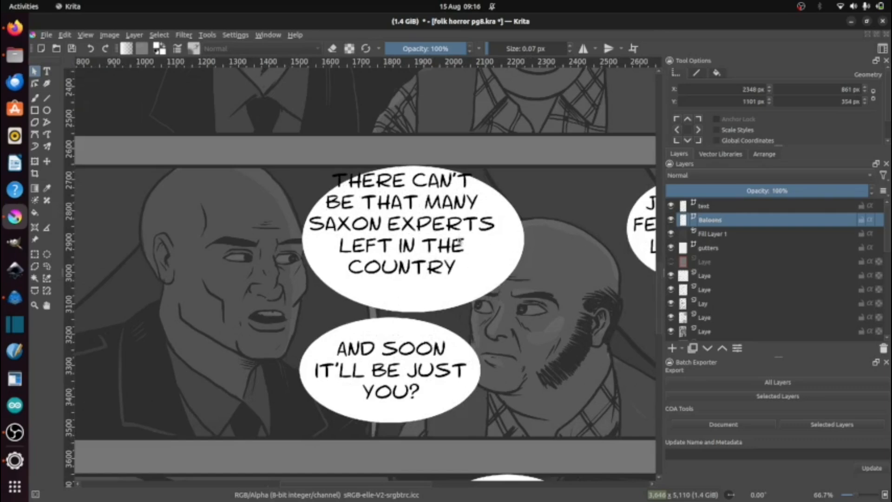
drag(458, 241, 457, 237)
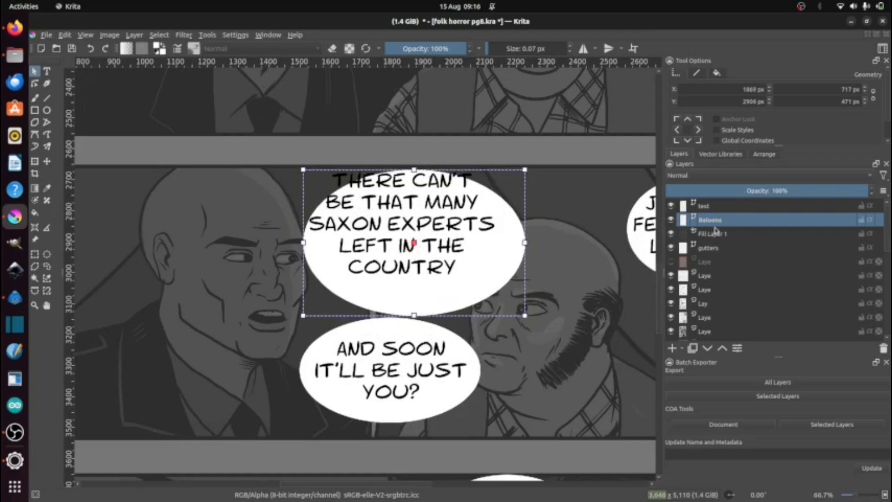
click(710, 208)
drag(454, 227, 461, 241)
- Open the "THERE CAN'T" lettering for editing, set its font size to 18 and delete "IN THE COUNTRY" from the wording
key(t)
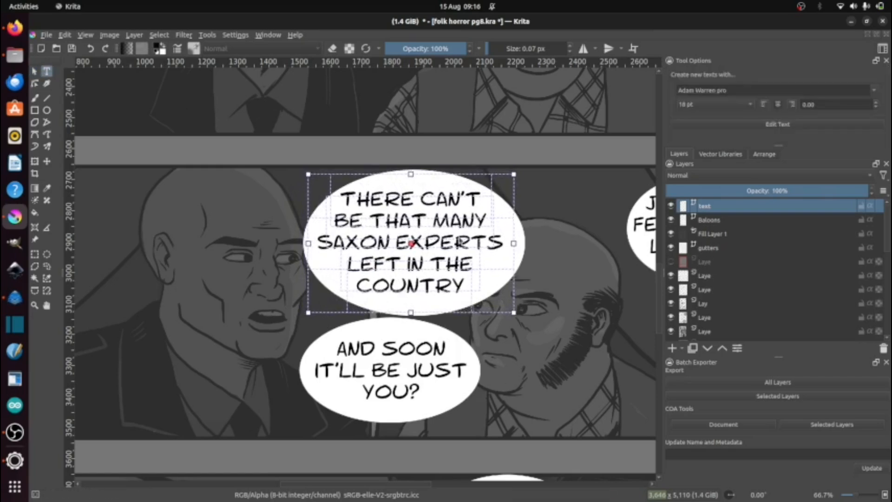
click(460, 240)
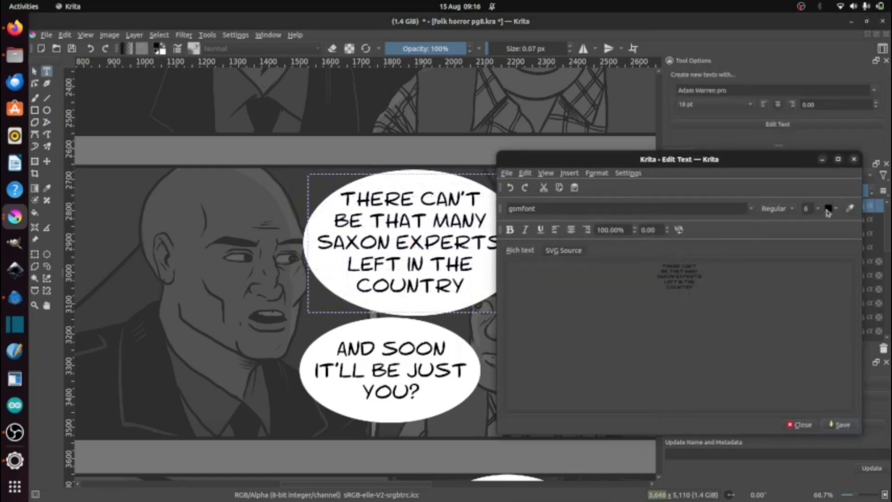
click(819, 209)
click(821, 291)
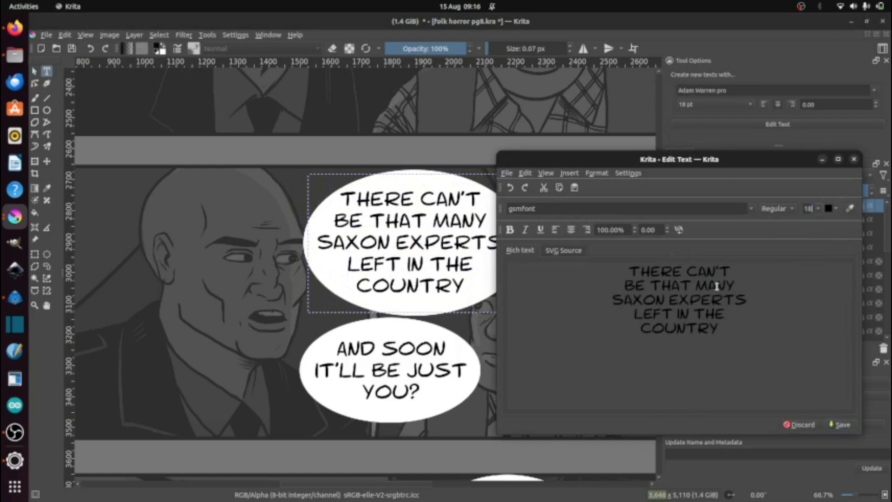
drag(728, 330, 619, 332)
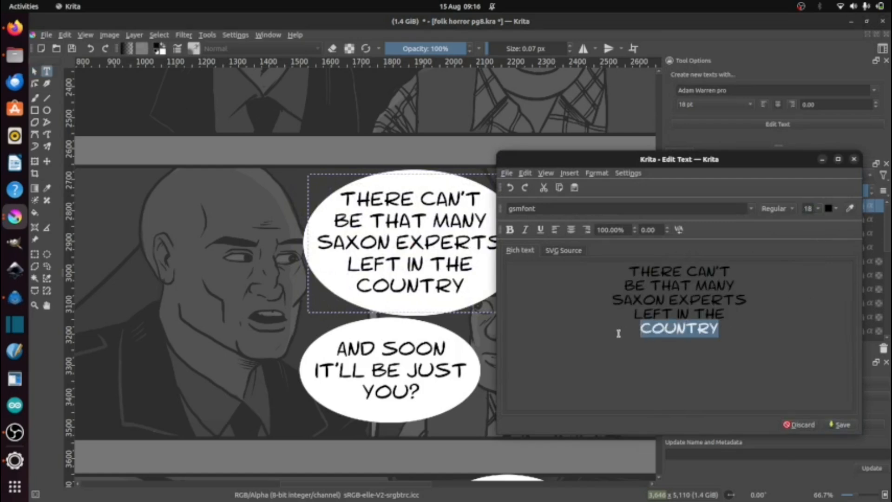
key(BackSpace)
drag(669, 312, 756, 310)
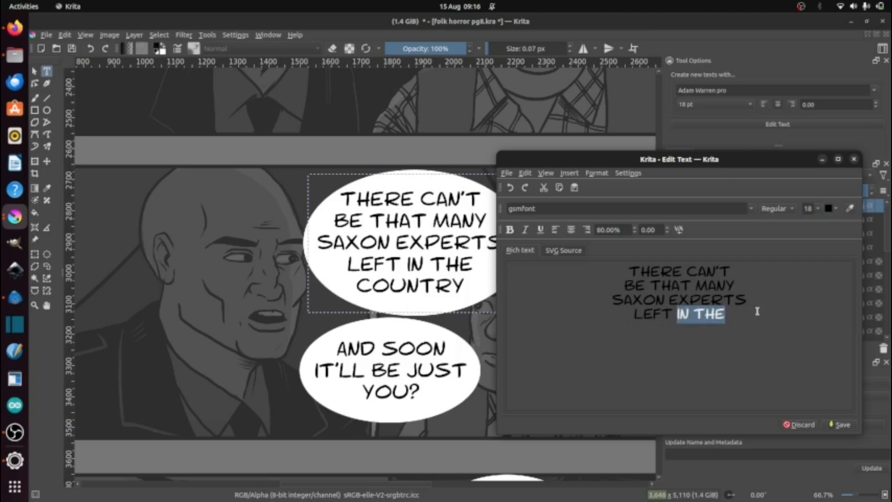
key(BackSpace)
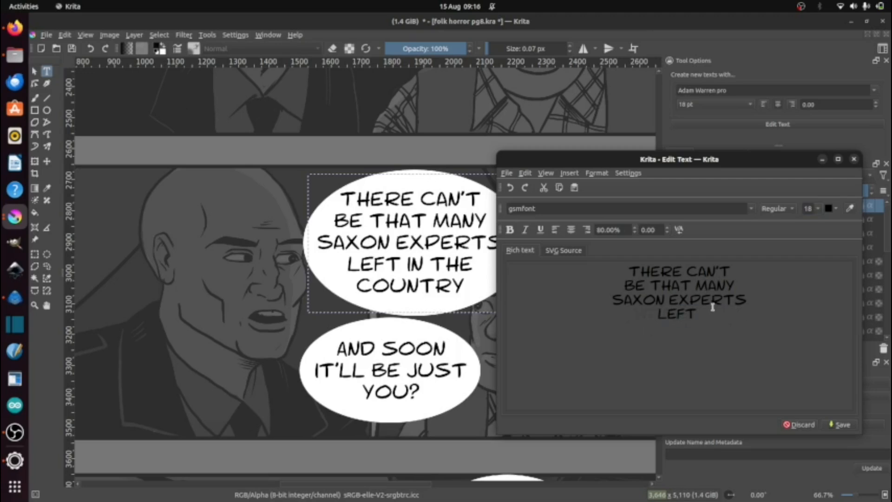
- Delete "THERE" and "BE THAT" from the lettering and join "MANY" onto the "CAN'T" line
double_click(648, 272)
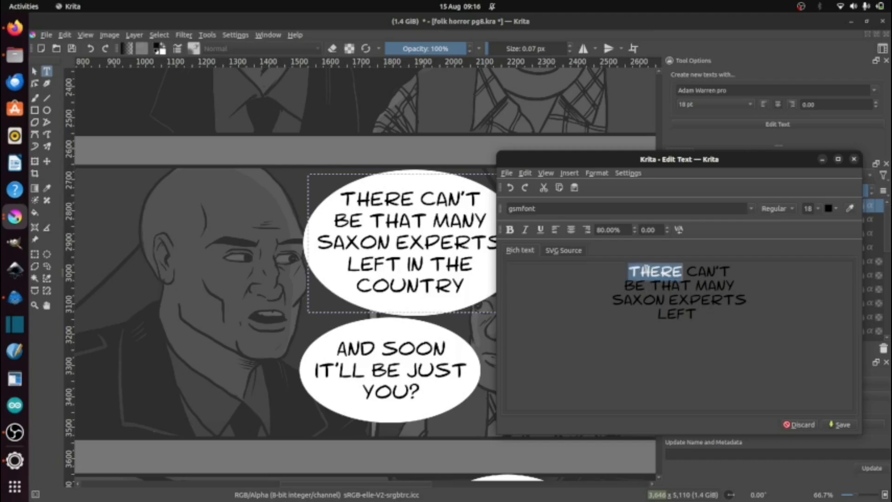
key(BackSpace)
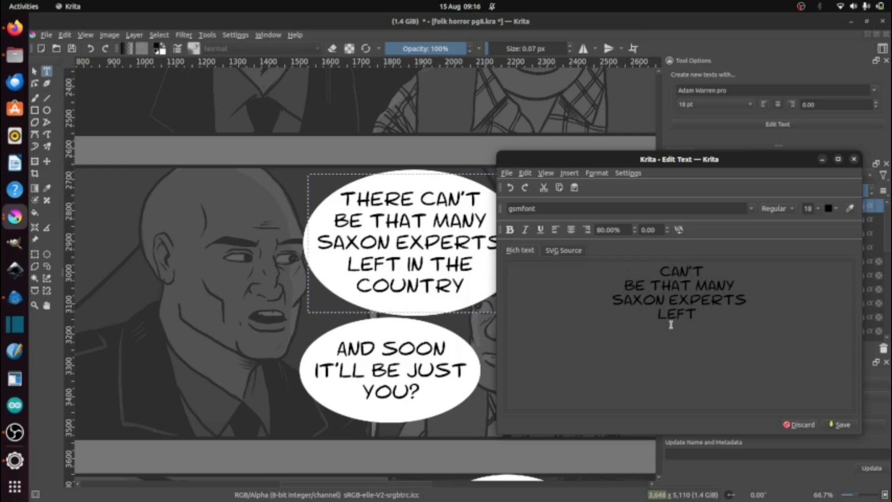
drag(692, 285, 614, 282)
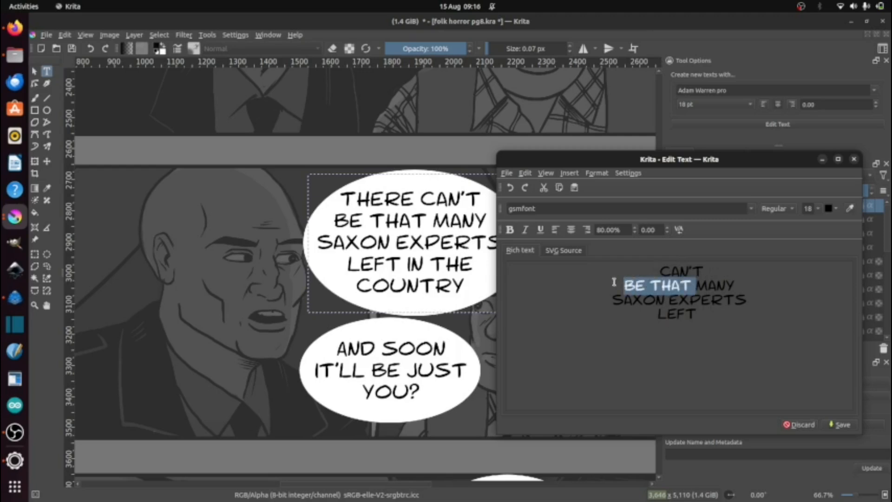
key(BackSpace)
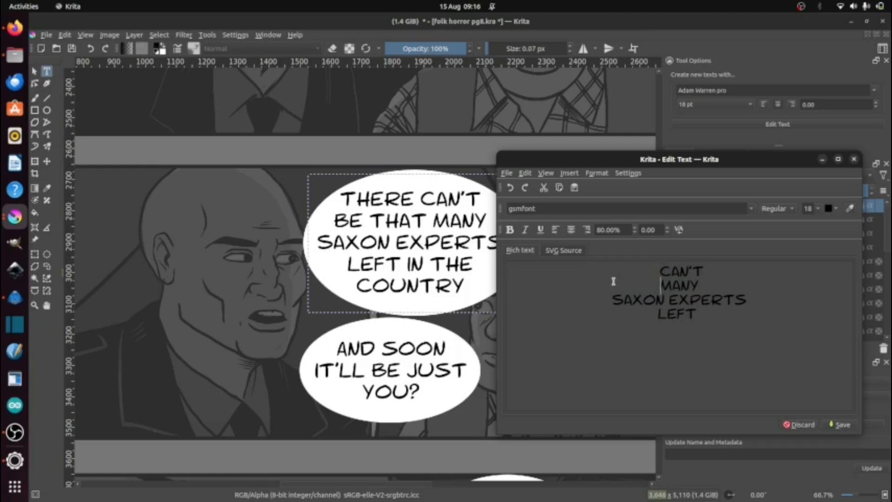
key(BackSpace)
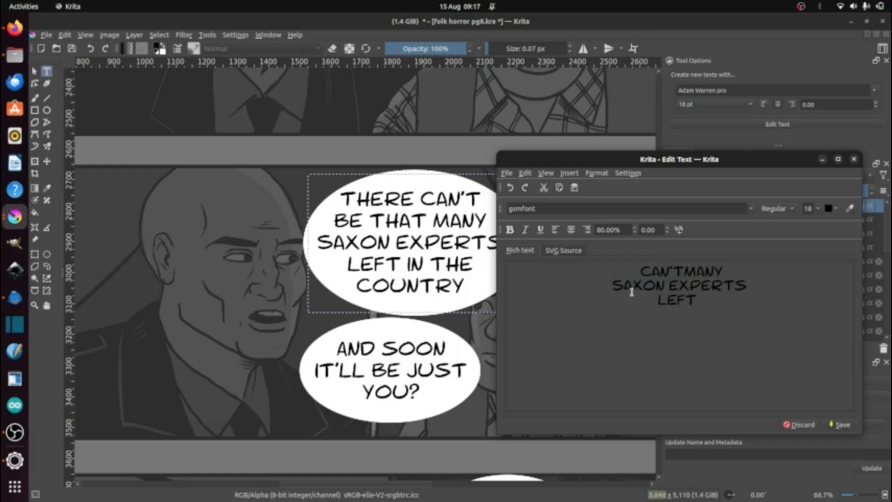
- Insert "BE" with spaces around it so the first line reads "CAN'T BE MANY"
text(BR)
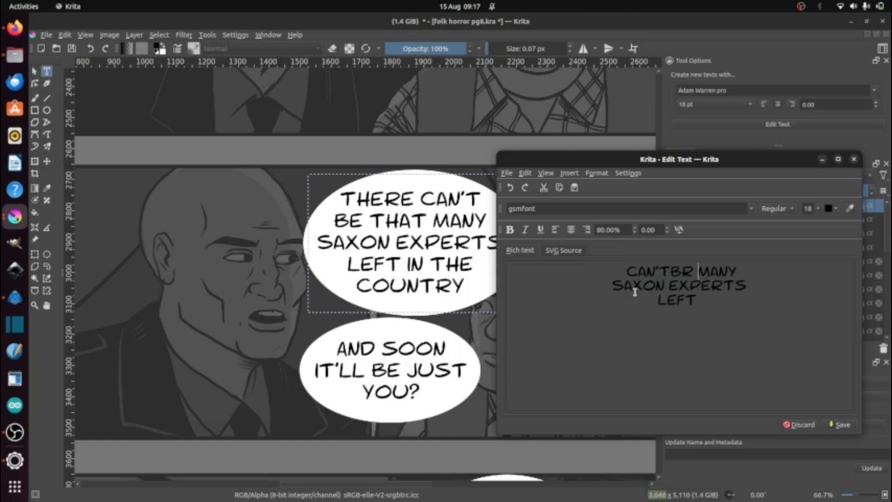
key(BackSpace)
key(BackSpace)
text(E)
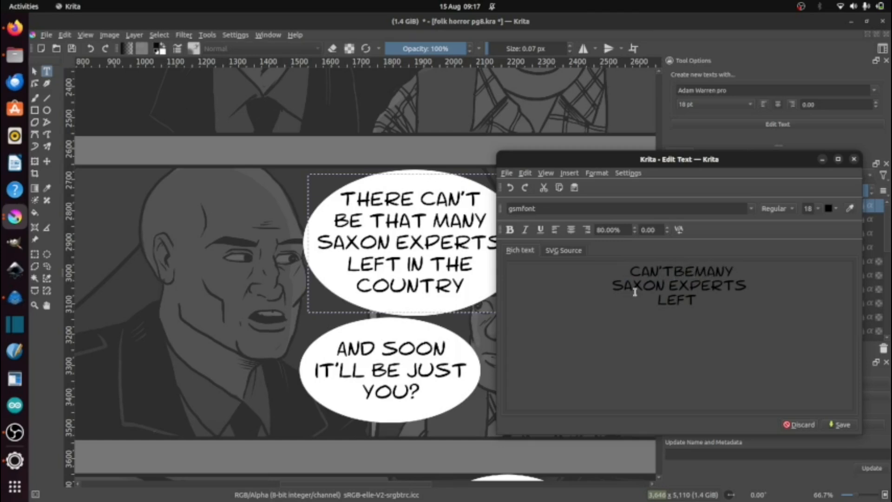
key(Left)
key(Left)
key(Right)
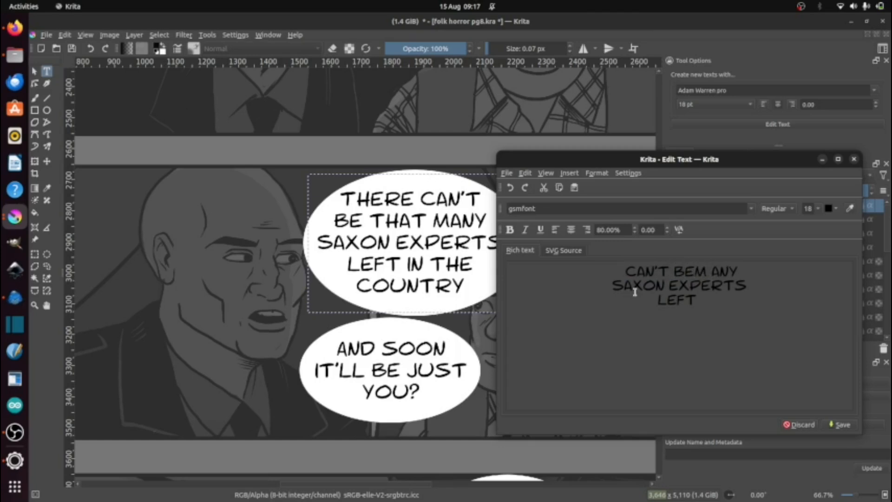
key(BackSpace)
key(Left)
- Set the shortened Saxon experts lettering's font size to 6, save the text and close the editor
click(816, 209)
click(816, 229)
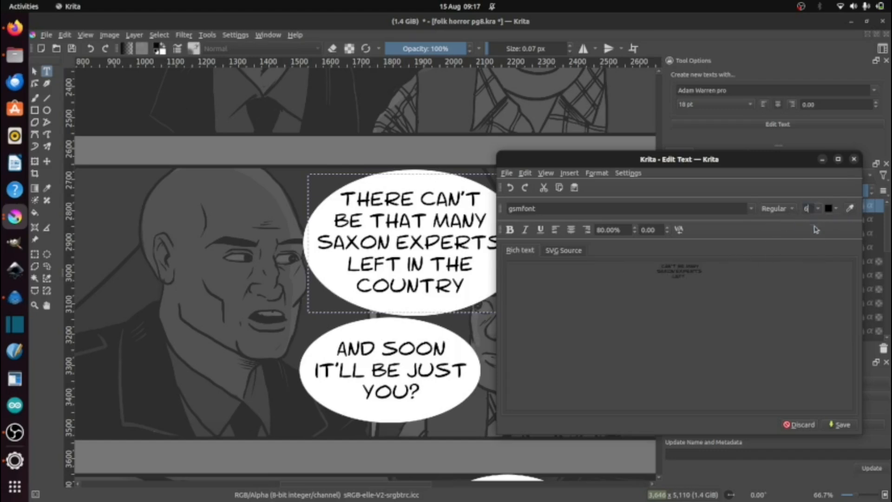
click(843, 425)
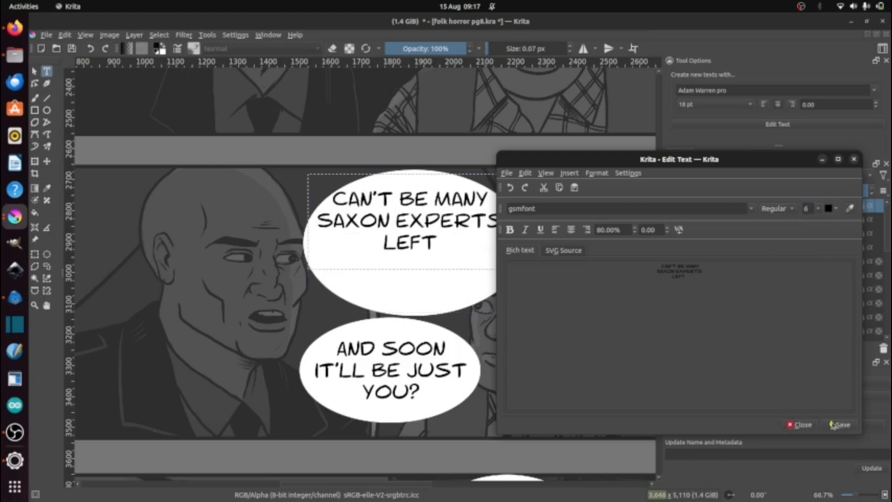
click(802, 424)
click(468, 311)
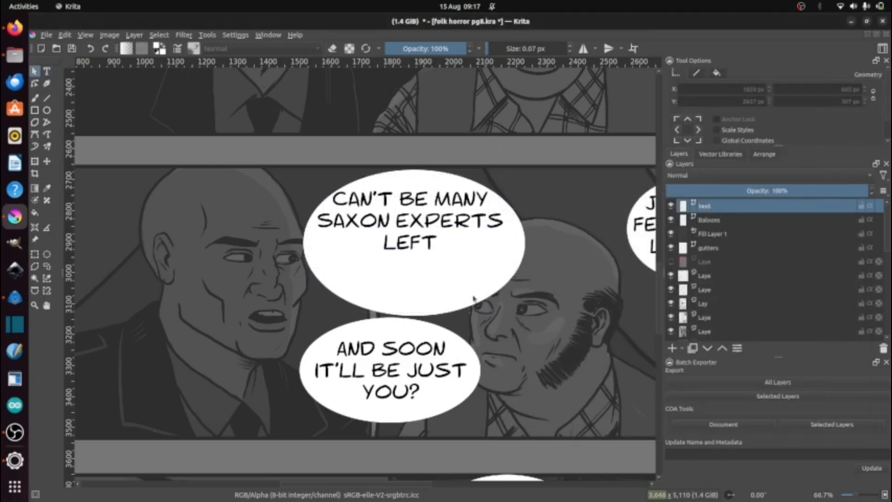
- Reduce the height of the "CAN'T BE MANY" balloon from below, making the ellipse about 717 × 329 px
click(730, 219)
click(470, 245)
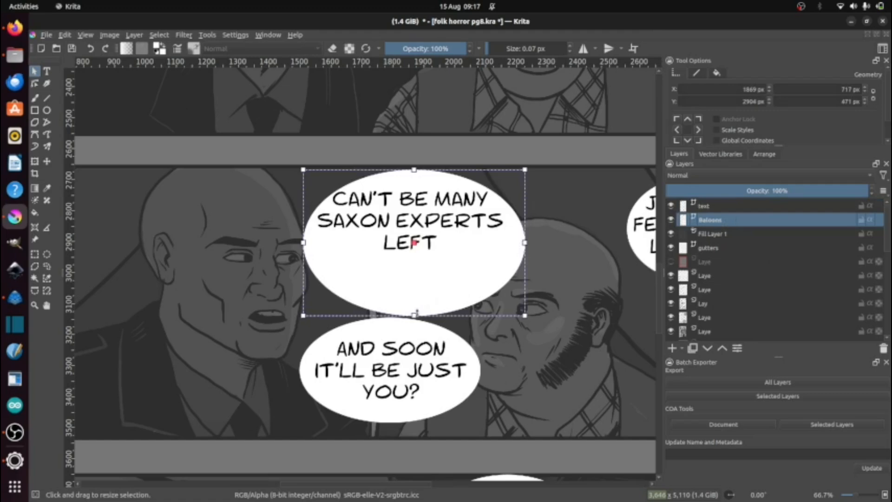
drag(414, 295, 414, 272)
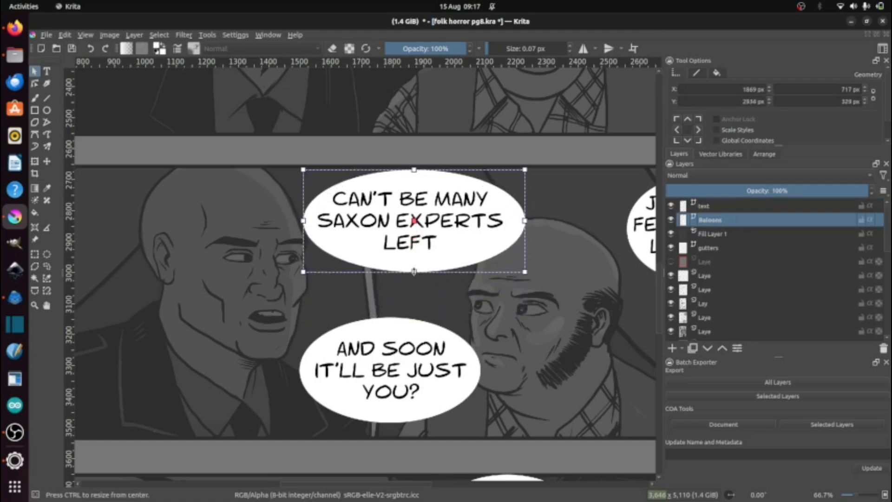
- Move the "JUST A FELLER" and "AND ME" balloons down together to about X 2869 px, Y 2978 px
scroll(497, 317, right, 6)
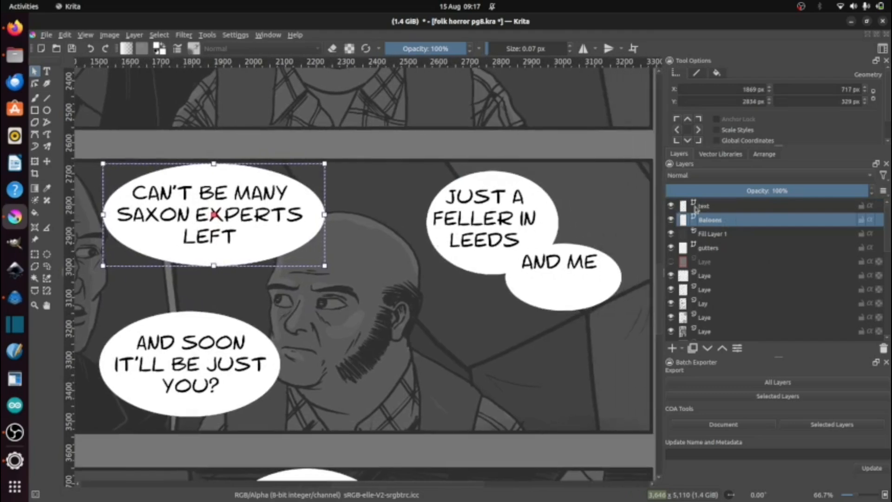
click(511, 245)
shift+click(574, 262)
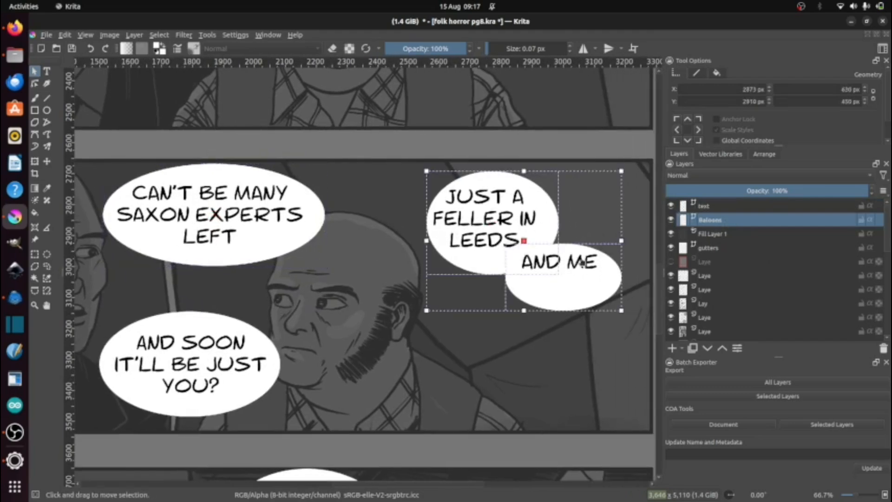
drag(583, 269, 582, 283)
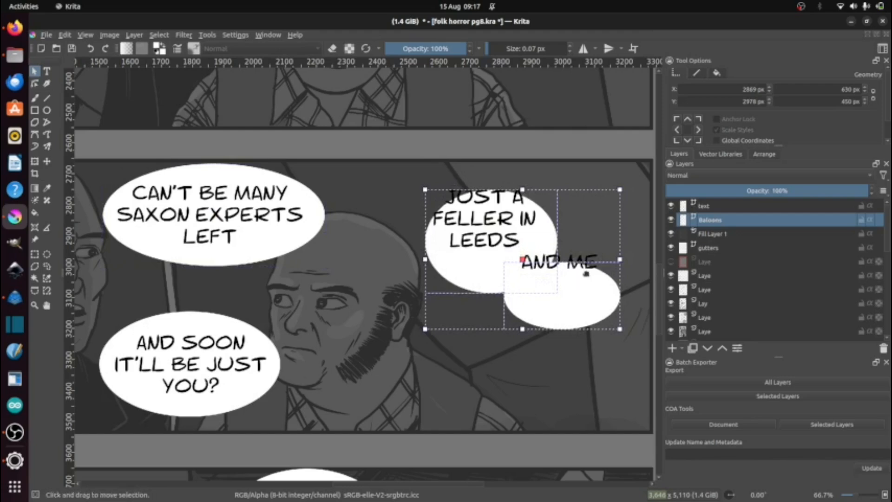
- Centre the "JUST A FELLER IN LEEDS" and "AND ME" lettering inside their respective balloons
click(703, 206)
drag(508, 218, 516, 241)
click(570, 265)
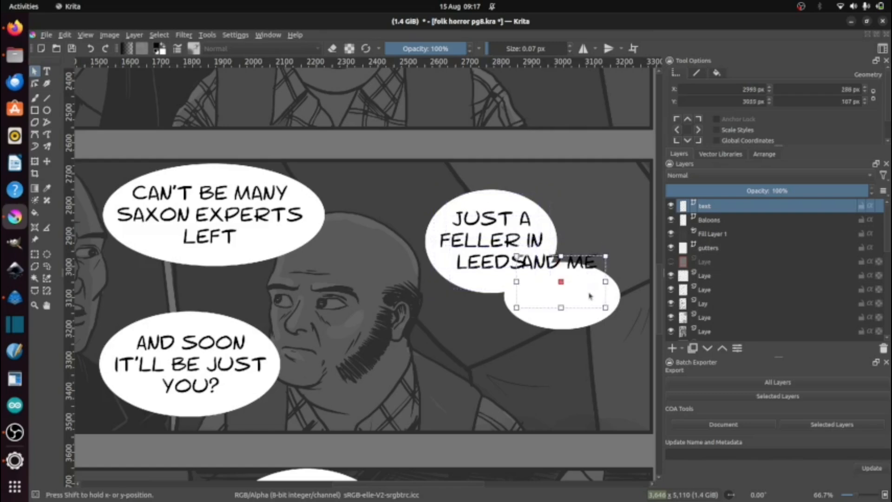
drag(590, 269, 591, 304)
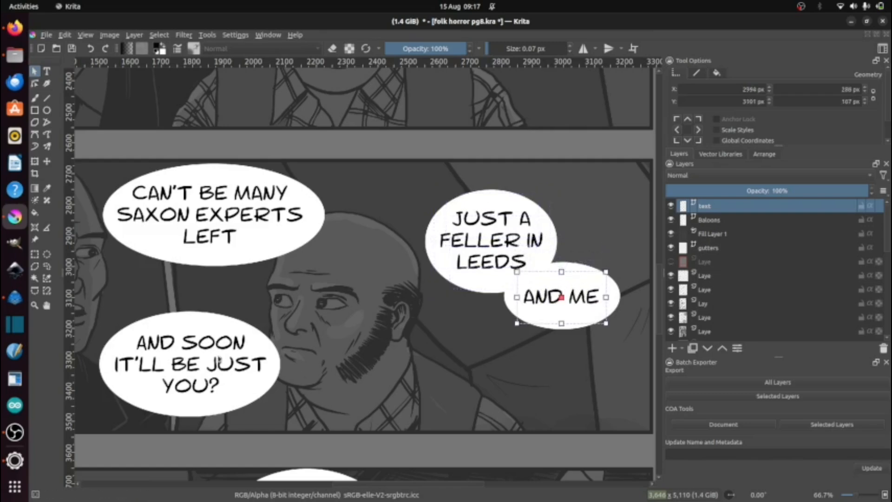
- Shift the "AND SOON IT'LL BE JUST YOU?" lettering down and lower its balloon behind it, just above the gutter
scroll(513, 289, left, 5)
scroll(514, 289, down, 3)
scroll(513, 289, left, 1)
scroll(514, 289, down, 1)
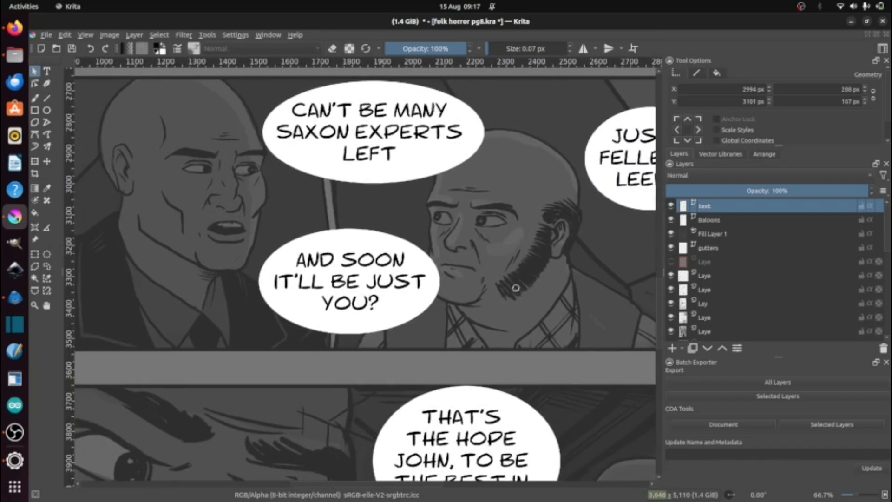
click(373, 289)
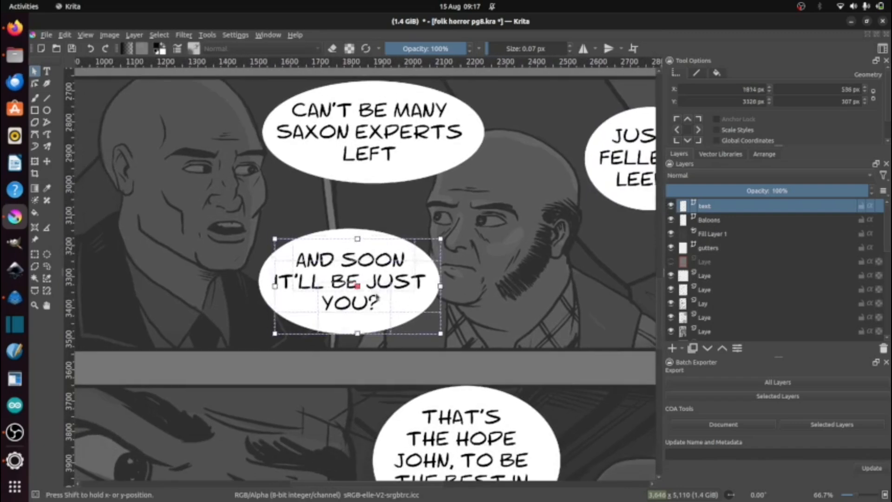
drag(373, 289, 369, 306)
click(720, 221)
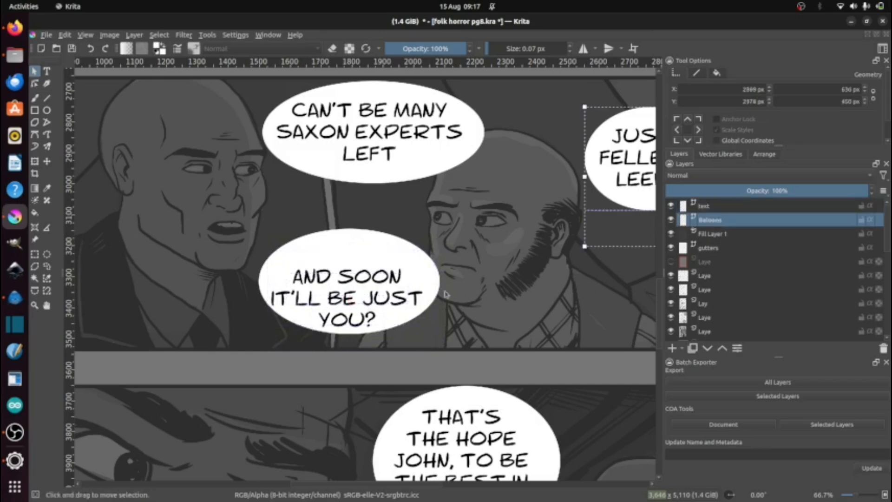
click(414, 282)
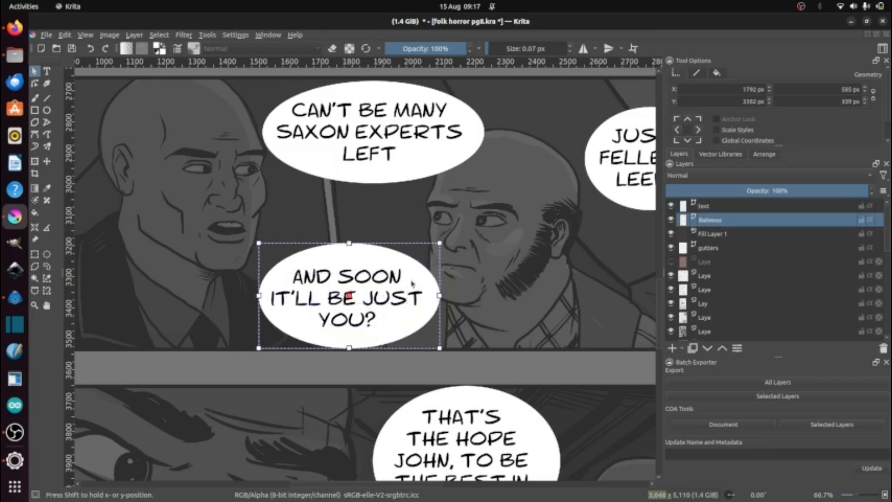
- Move the "AND SOON" balloon left to about X 1748 px, Y 3359 px and shift its lettering left to match
mouse_move(412, 283)
mouse_down()
mouse_move(401, 284)
mouse_move(459, 266)
mouse_move(389, 287)
mouse_move(400, 283)
mouse_up()
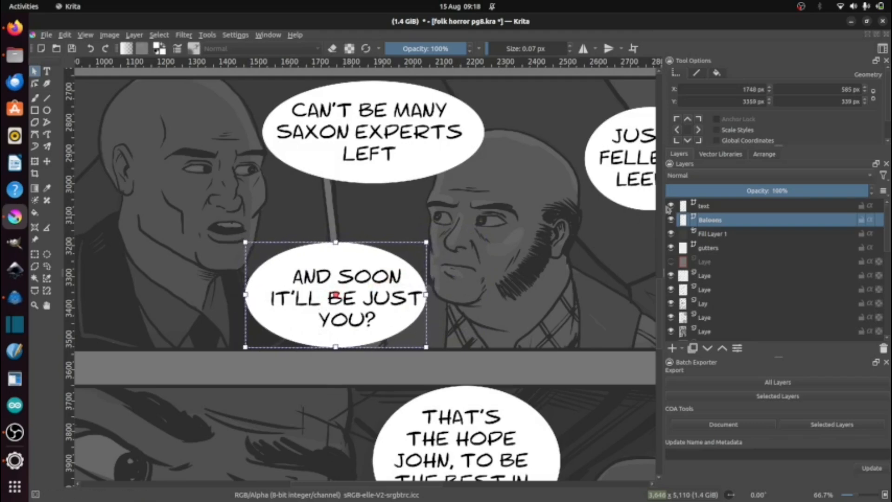
click(695, 206)
drag(395, 299, 384, 297)
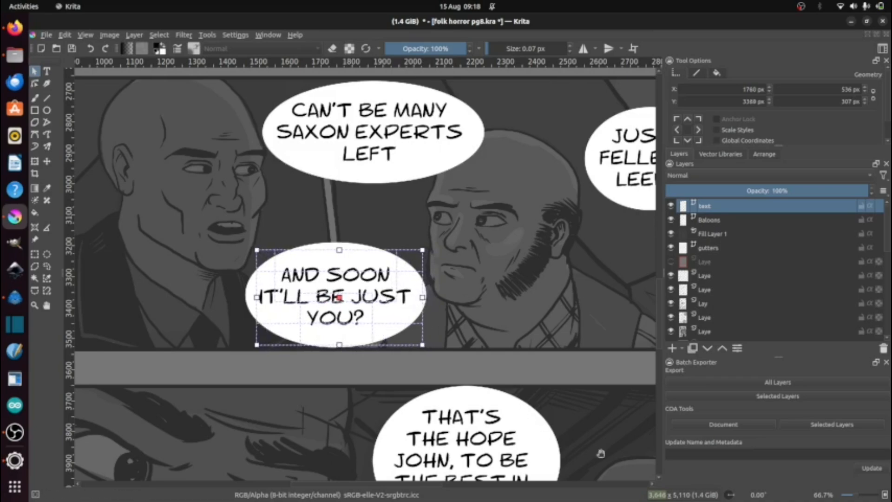
- Shift the "THAT'S THE HOPE" lettering right and centre its balloon behind it at about X 2210 px, Y 3905 px
drag(589, 395, 550, 229)
drag(448, 235, 468, 240)
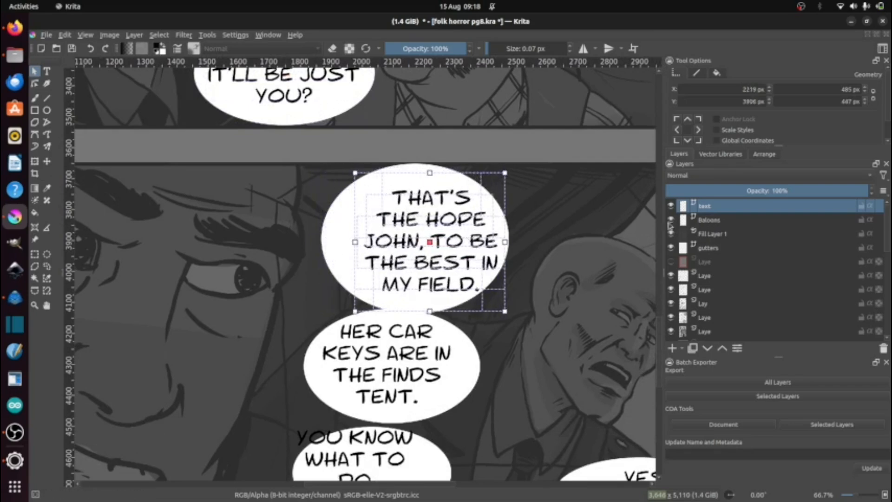
click(704, 221)
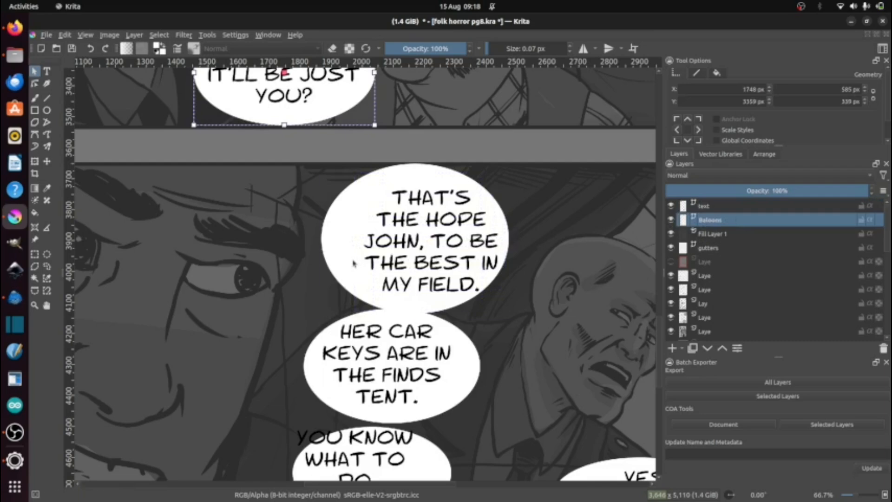
drag(354, 264, 366, 265)
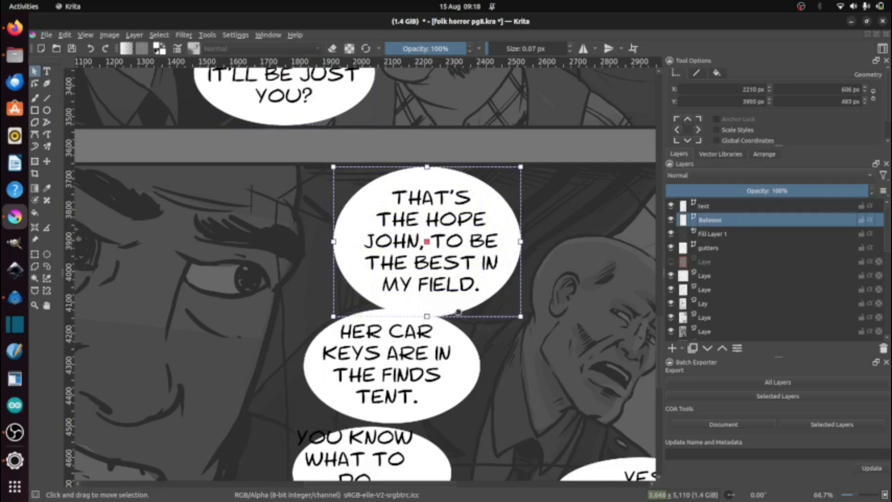
- Move the "YOU KNOW WHAT TO DO" balloon and its lettering left, over the jaw of the close-up face in the last panel
scroll(521, 294, down, 3)
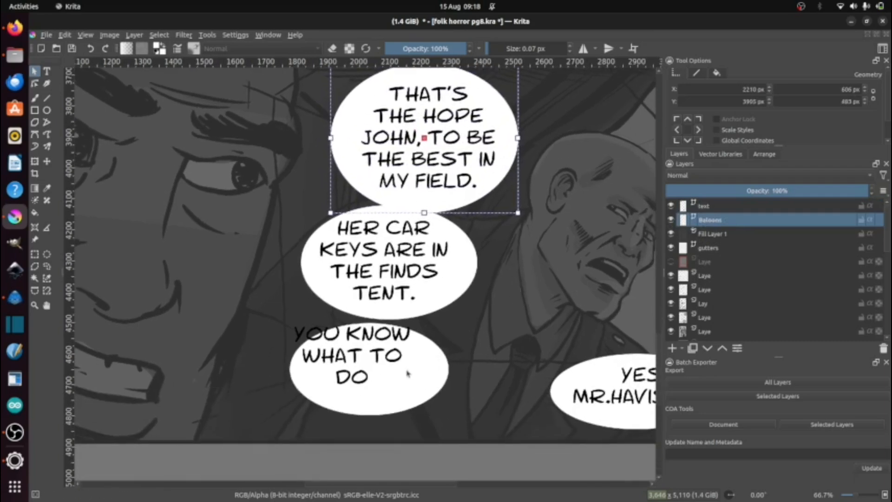
drag(409, 353, 237, 343)
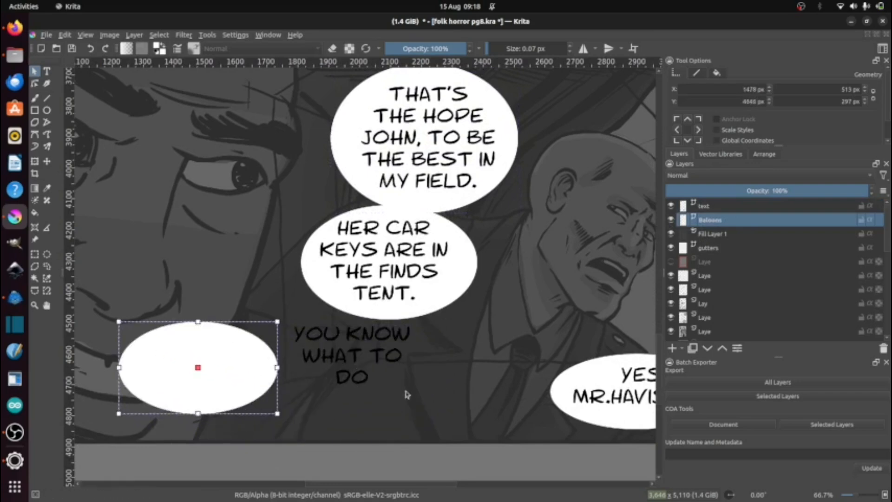
click(711, 207)
click(405, 362)
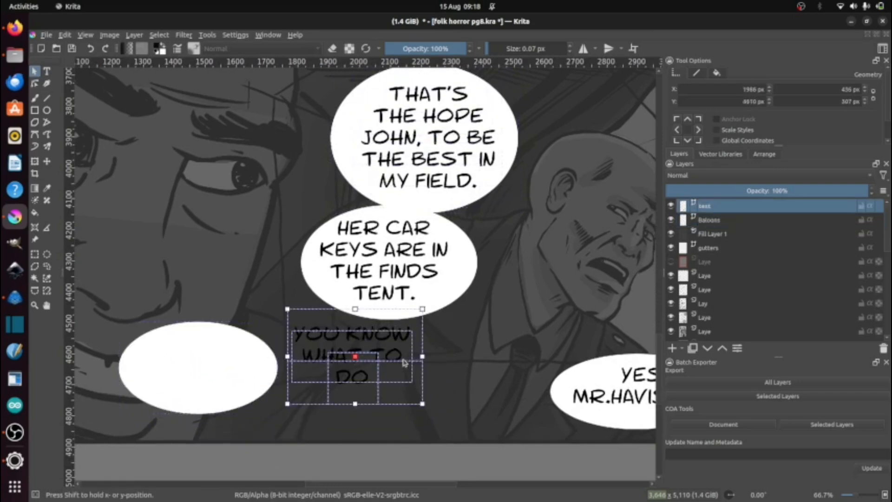
drag(405, 363, 188, 364)
- Shift the "HER CAR KEYS ARE IN THE FINDS TENT." lettering right and slightly down, and move its balloon behind it
click(394, 269)
drag(389, 268, 426, 281)
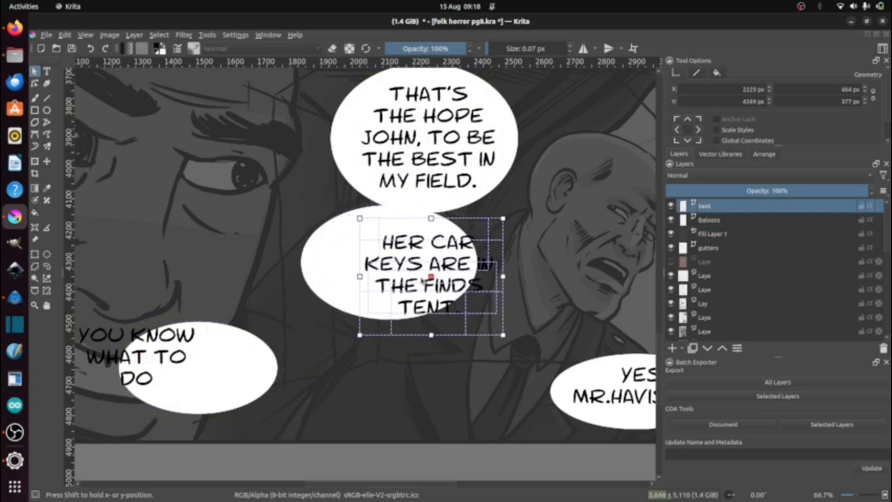
click(734, 222)
drag(342, 272, 384, 284)
- Bring the "YOU KNOW WHAT TO DO" balloon and lettering directly beneath the "HER CAR KEYS" balloon, and nudge the "YES MR.HAVISHAM" lettering into place in its balloon
drag(169, 336, 403, 332)
click(168, 363)
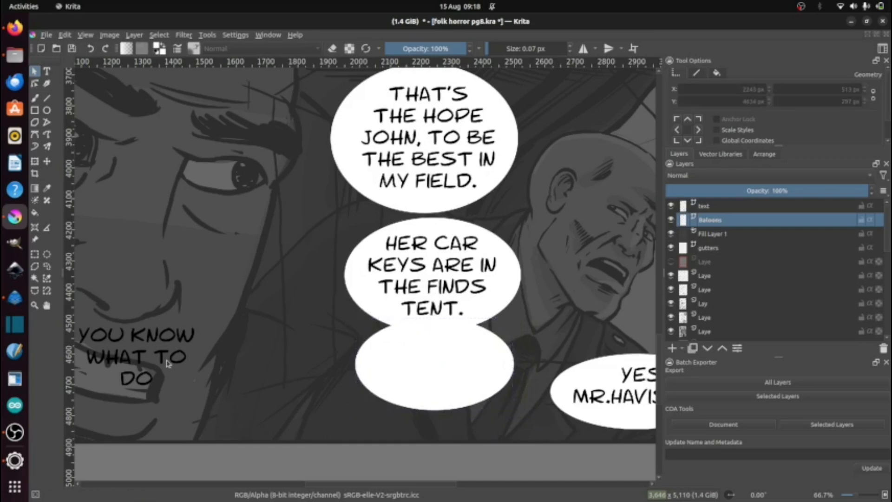
click(704, 207)
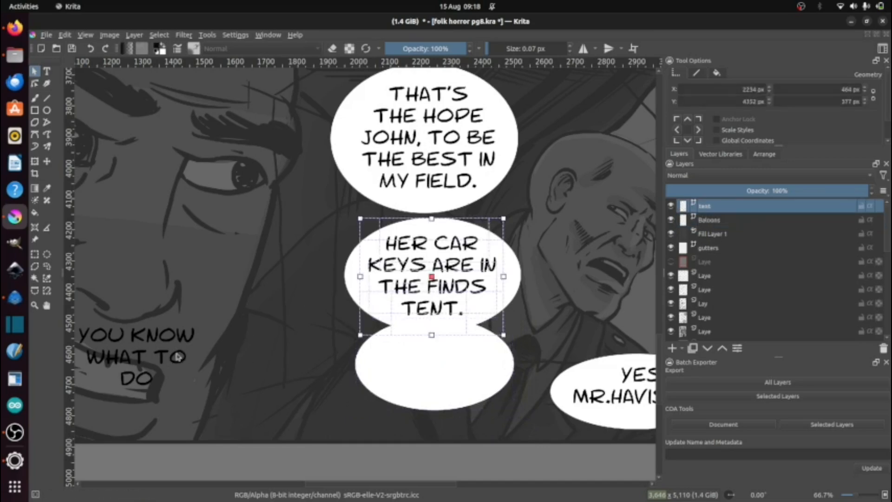
drag(178, 357, 474, 373)
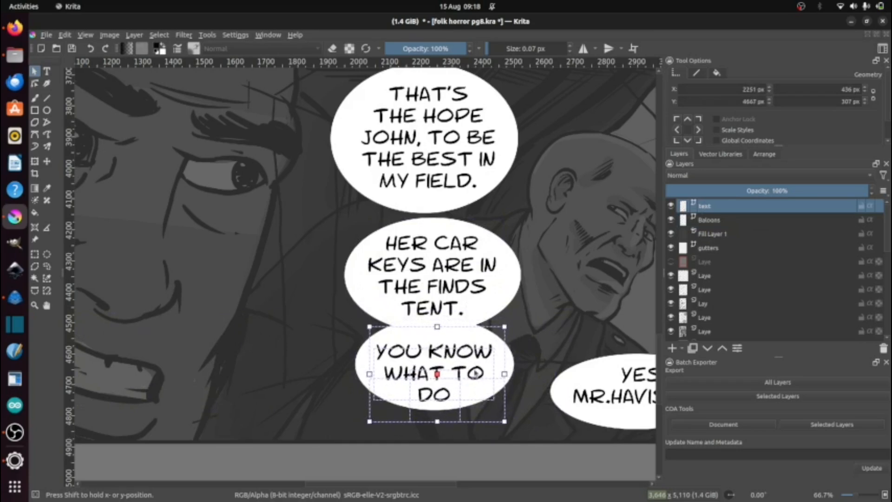
drag(559, 409, 341, 379)
drag(441, 371, 435, 371)
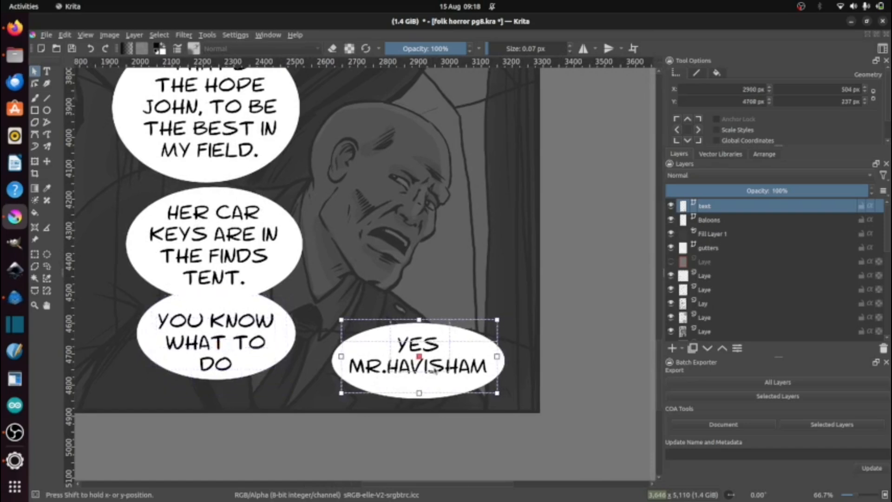
- Reduce the "PROFESSOR? ARE YOU THERE?" balloon's height to about 328 px and centre it behind its lettering at about X 840 px, Y 440 px
scroll(238, 153, down, 4)
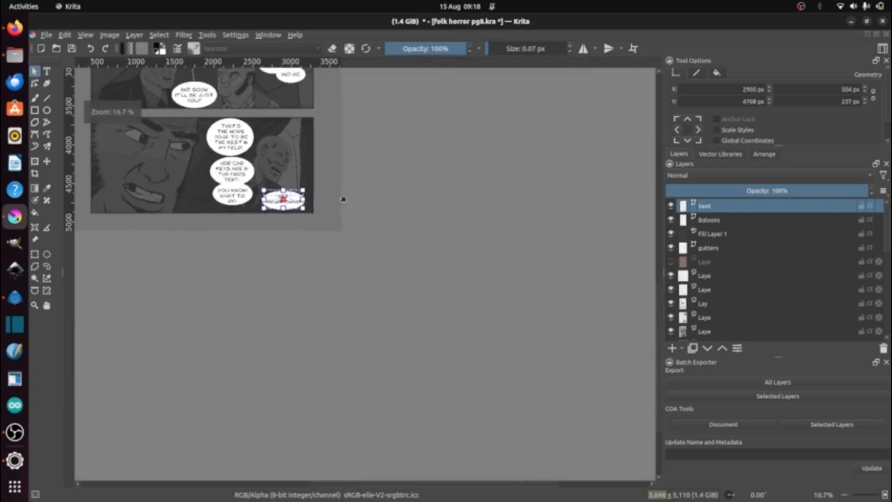
drag(342, 199, 401, 354)
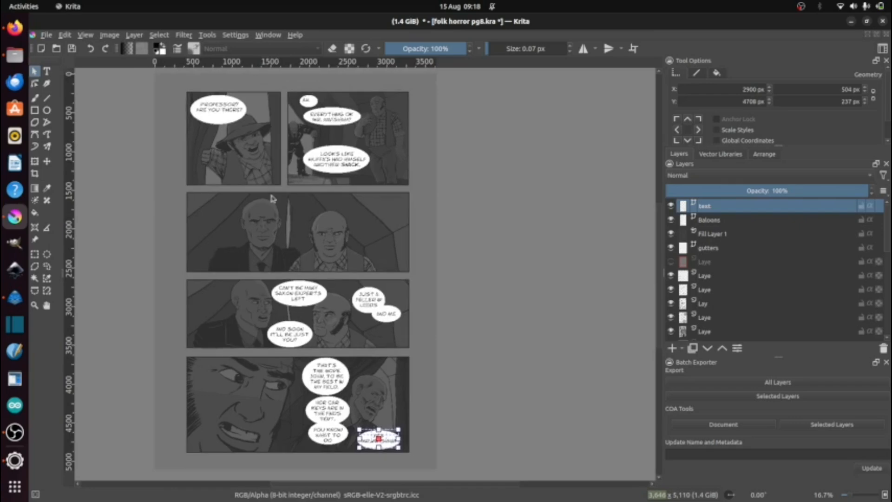
scroll(216, 132, up, 2)
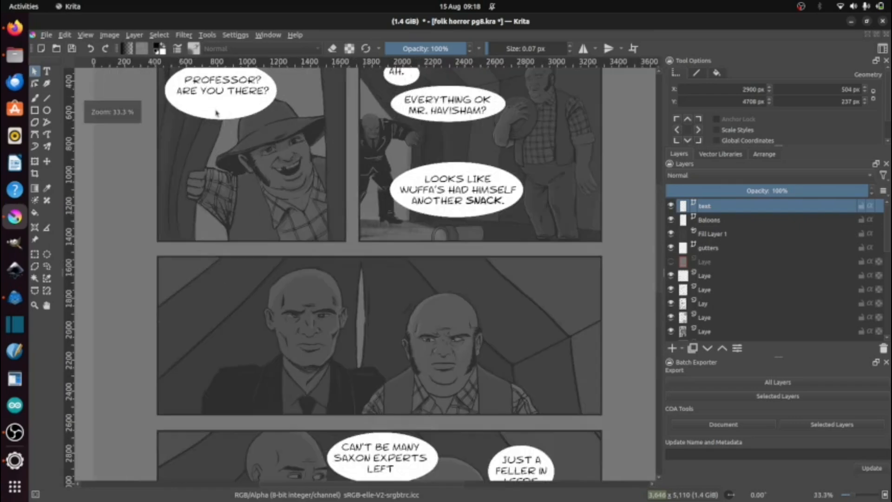
click(707, 223)
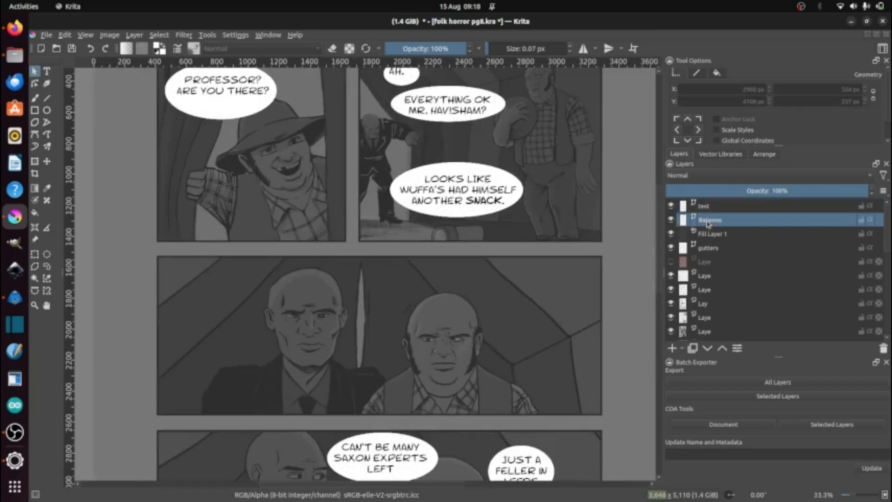
click(232, 116)
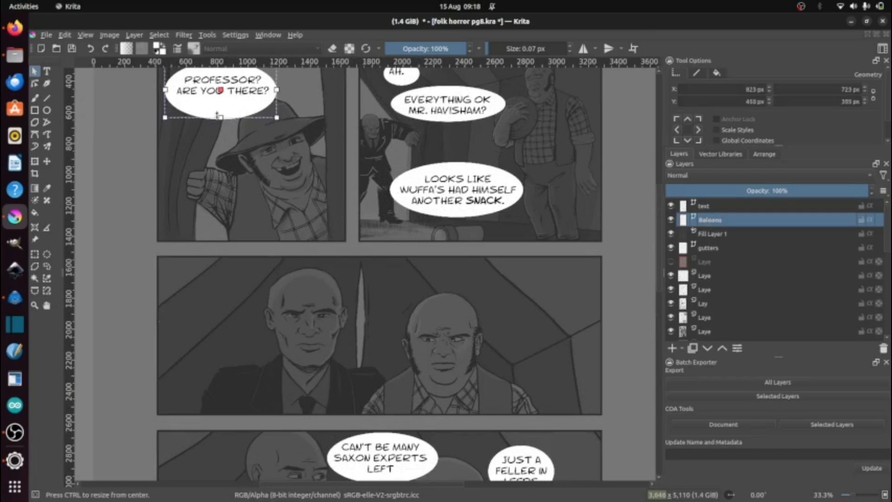
drag(218, 114, 222, 104)
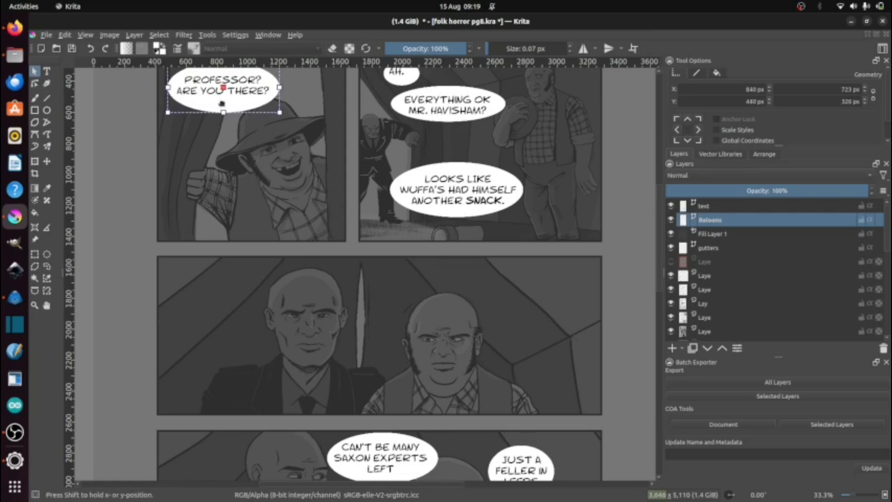
- Draw a narrow white tail with the Polygon tool from the "PROFESSOR?" balloon to the mouth of the man in the hat
scroll(222, 103, up, 2)
scroll(264, 306, up, 3)
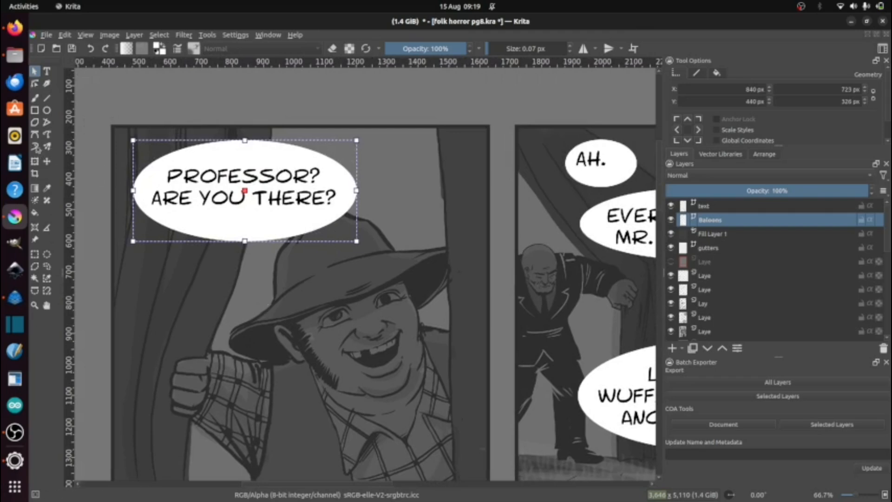
click(35, 122)
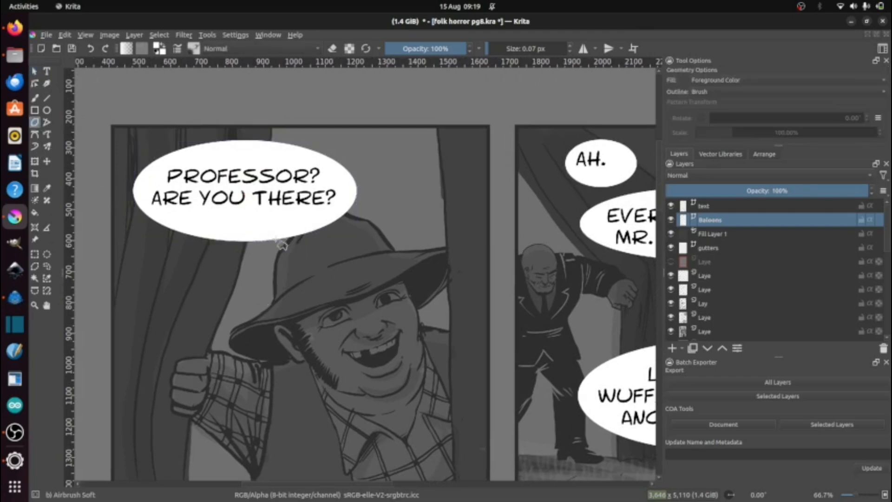
right_click(271, 217)
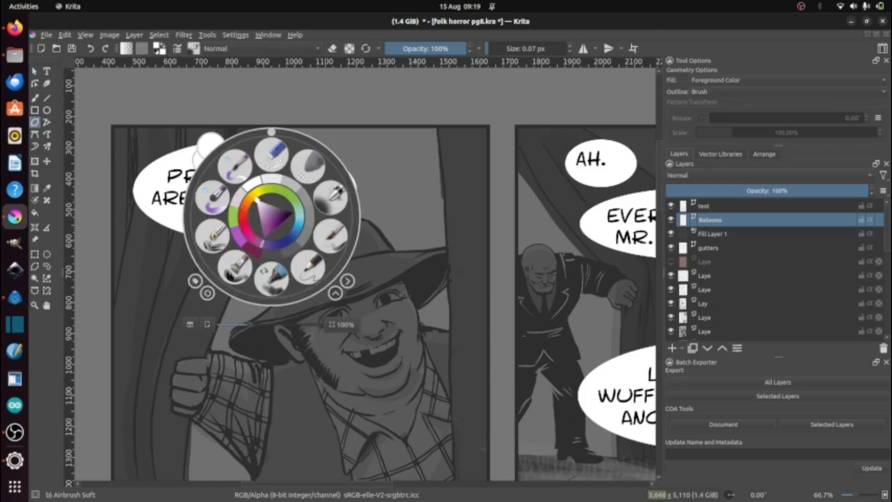
click(263, 322)
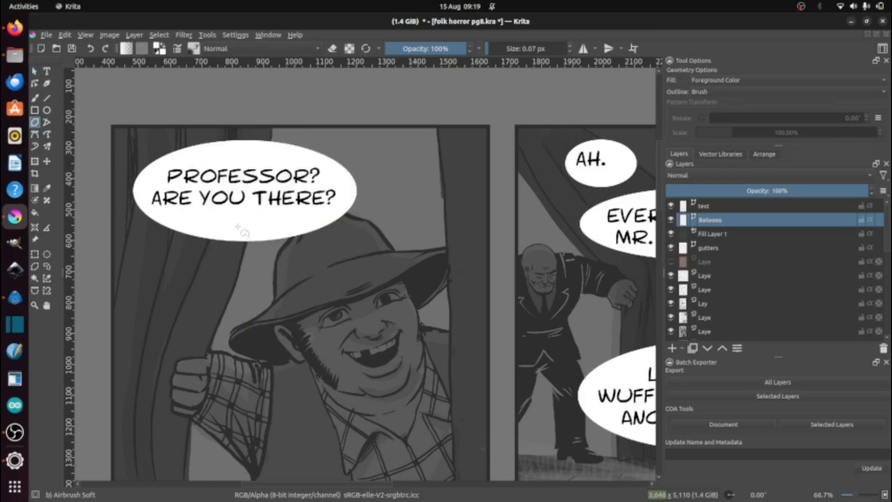
click(253, 194)
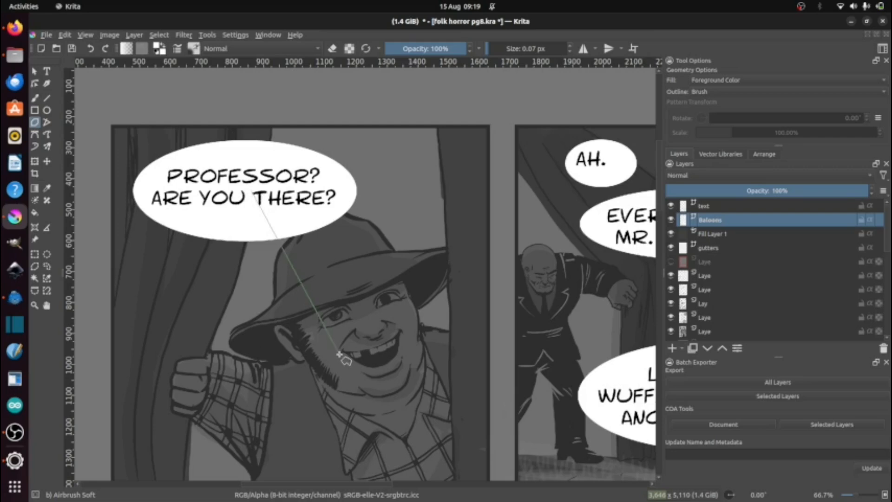
click(339, 354)
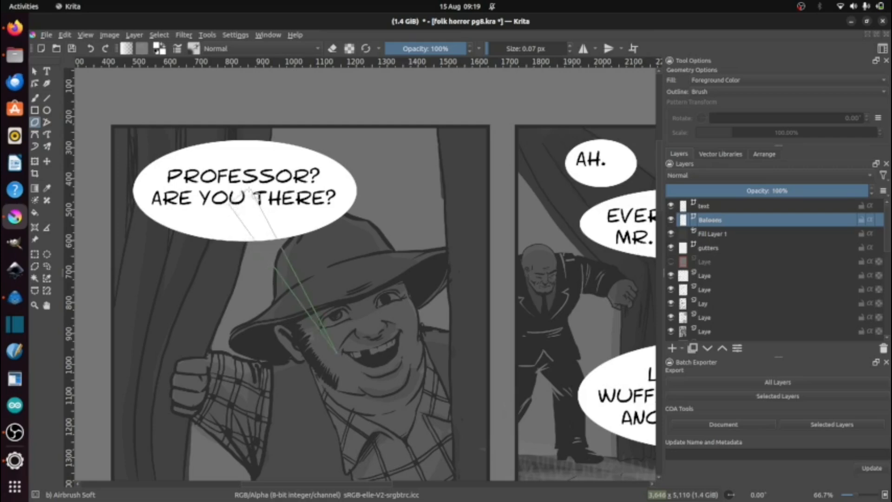
click(251, 190)
- Draw a long, thin white polygon tail from the "AH." balloon towards the face of the man holding his hat
scroll(344, 265, right, 5)
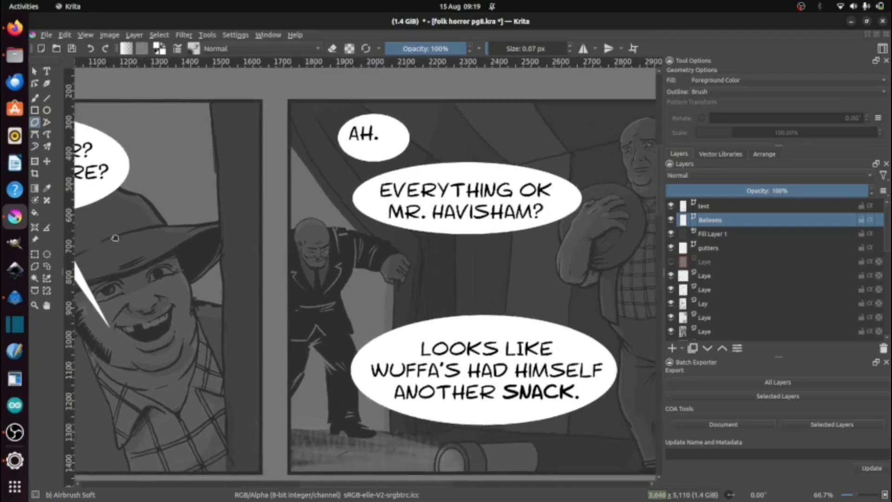
click(379, 129)
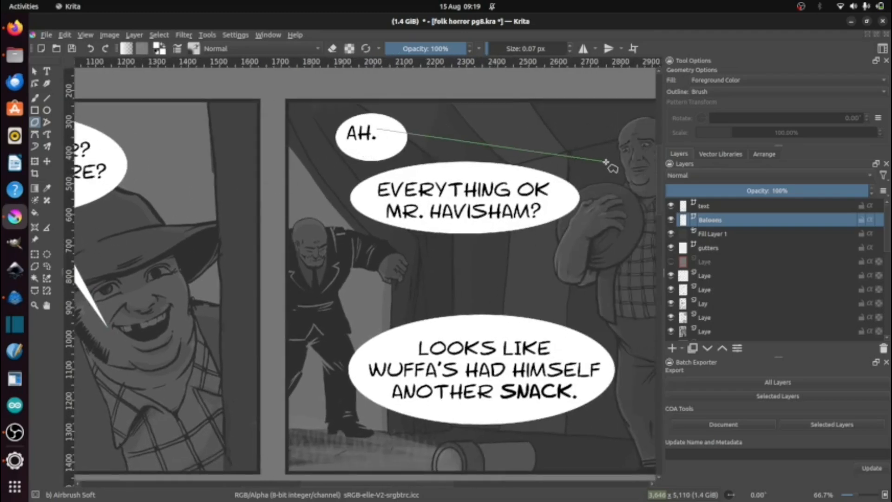
click(608, 162)
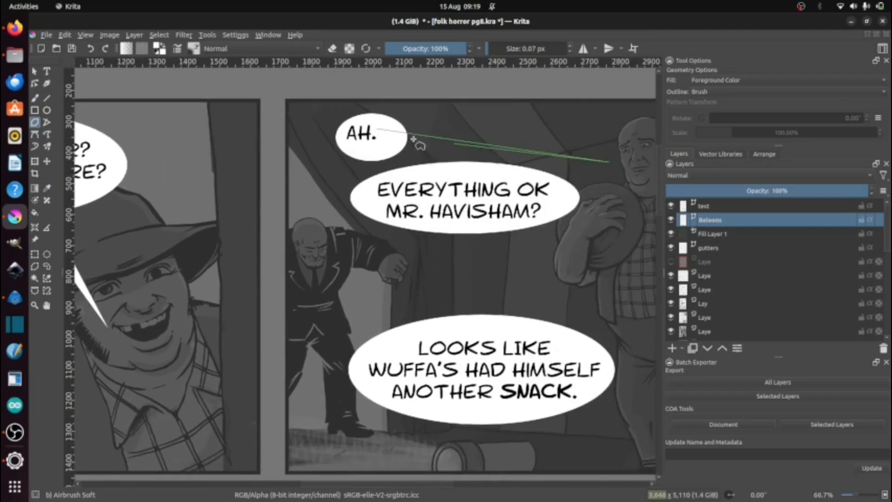
double_click(378, 132)
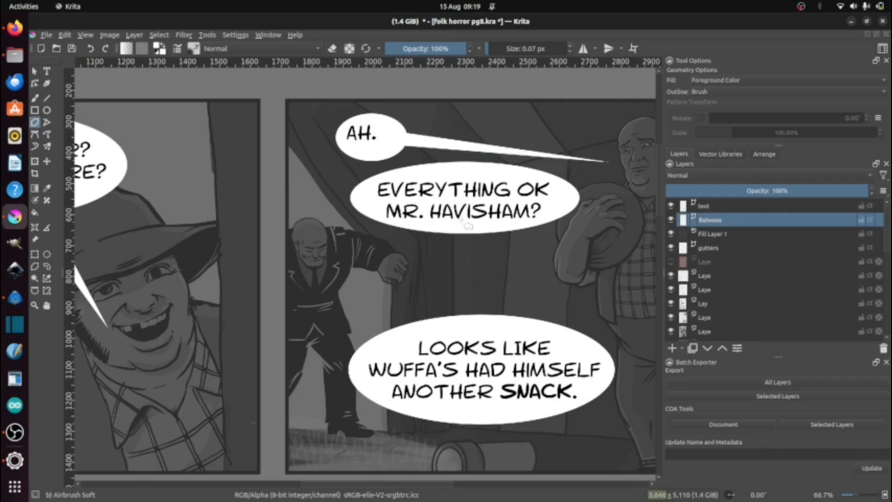
- Draw a white polygon tail from the "EVERYTHING OK MR. HAVISHAM?" balloon to the suited man in the tent entrance
click(461, 219)
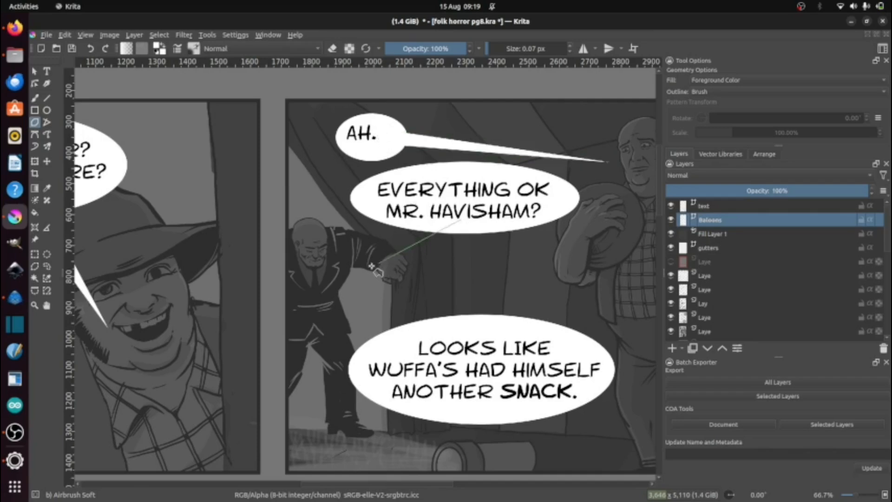
click(330, 264)
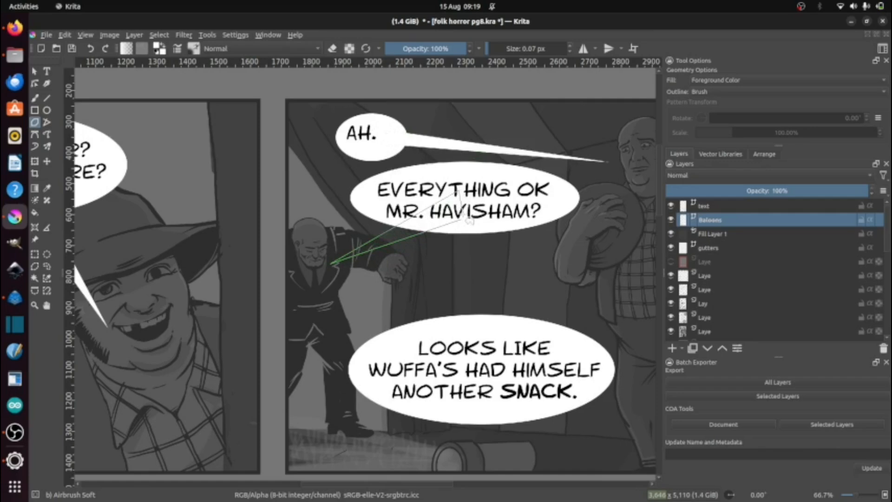
double_click(463, 222)
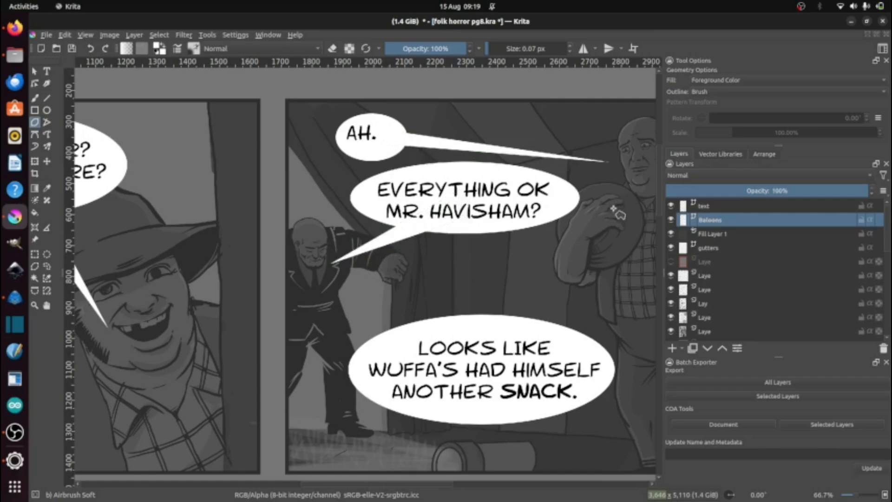
- Draw a white polygon tail from the chin of the man holding his hat down to the "LOOKS LIKE WUFFA'S HAD HIMSELF ANOTHER SNACK." balloon
scroll(512, 310, right, 3)
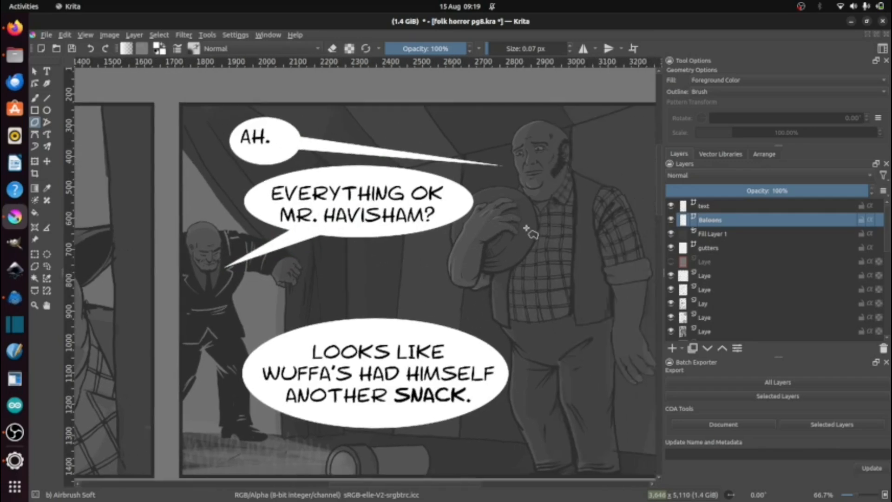
click(527, 190)
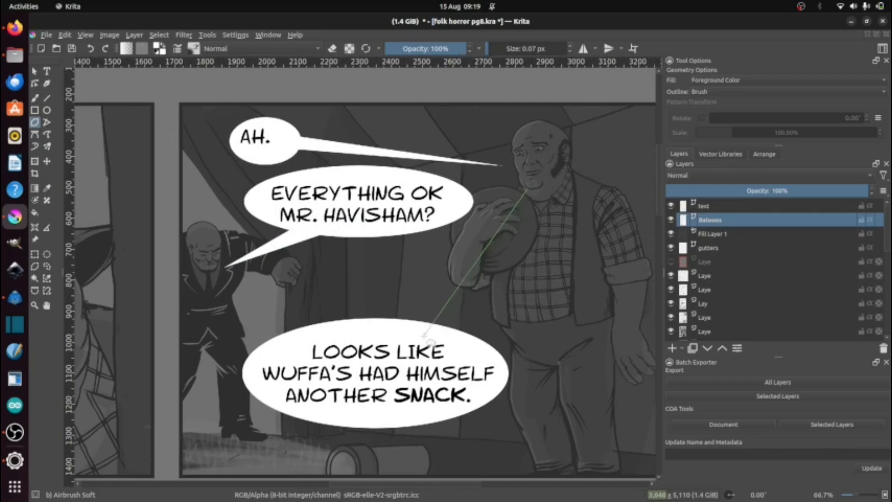
click(457, 342)
double_click(527, 191)
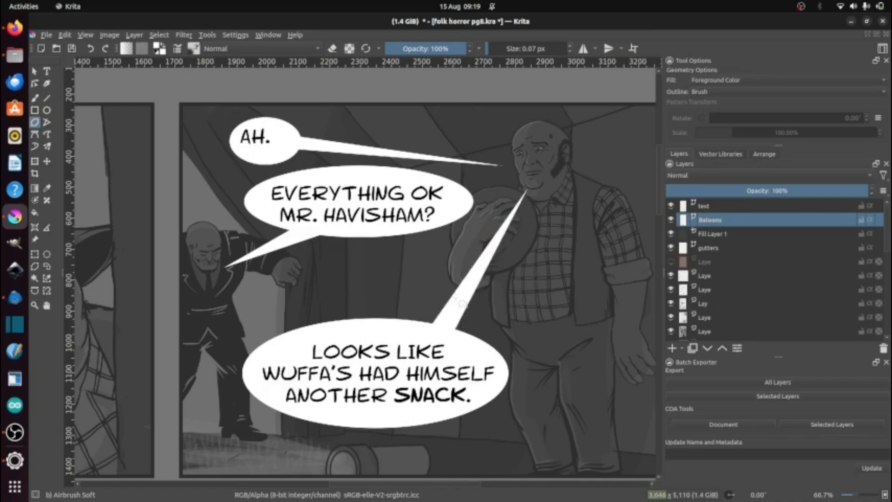
- Draw a white polygon tail from the "CAN'T BE MANY SAXON EXPERTS LEFT" balloon to the mouth of the suited bald man
scroll(463, 303, down, 15)
scroll(462, 303, left, 4)
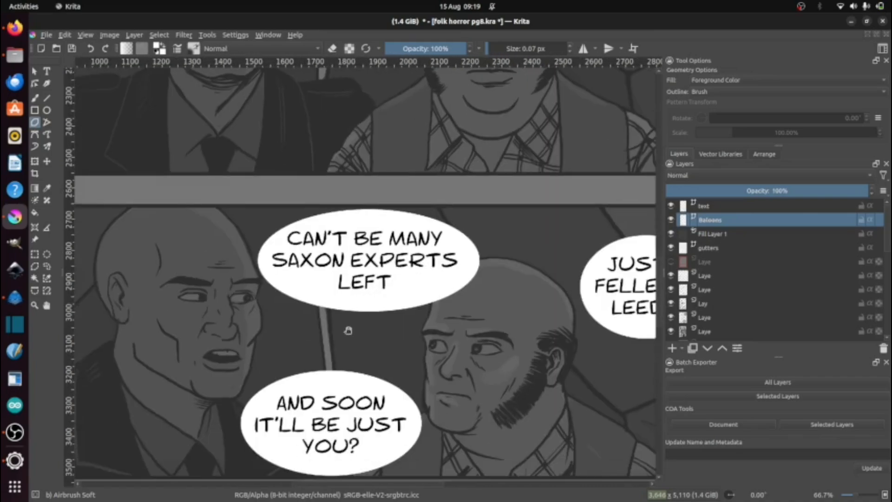
click(349, 265)
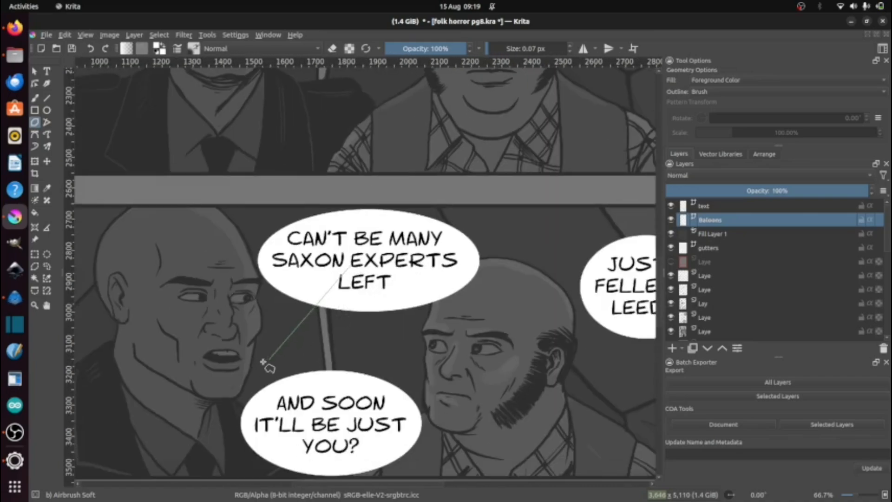
click(260, 362)
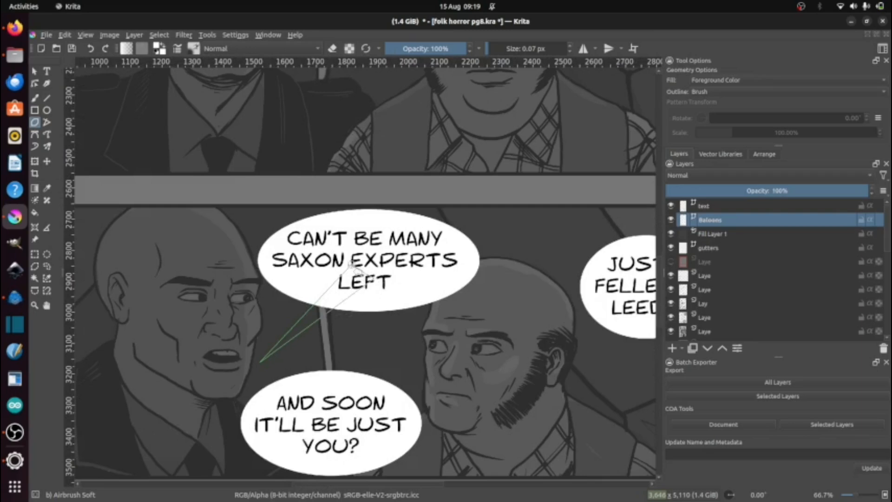
double_click(352, 263)
- Draw a white polygon tail from the "JUST A FELLER IN LEEDS" balloon to the sideburn of the man in the checked shirt
scroll(358, 290, down, 3)
scroll(358, 291, right, 5)
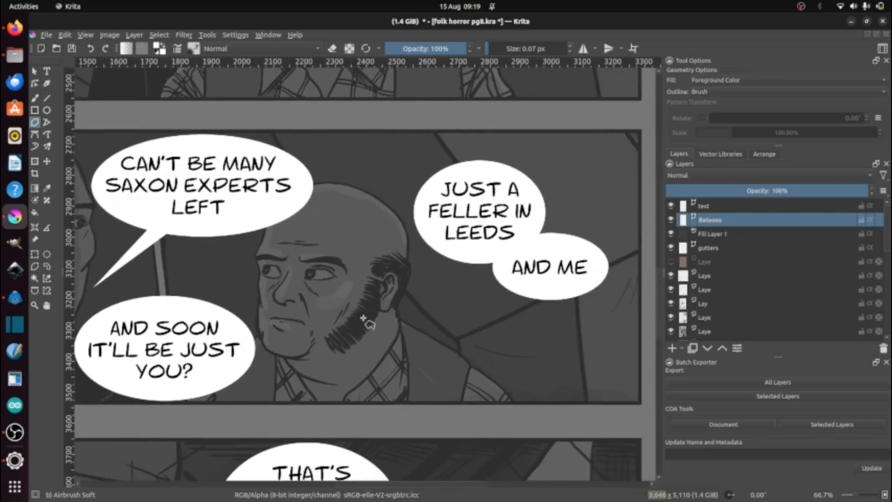
click(363, 318)
click(471, 218)
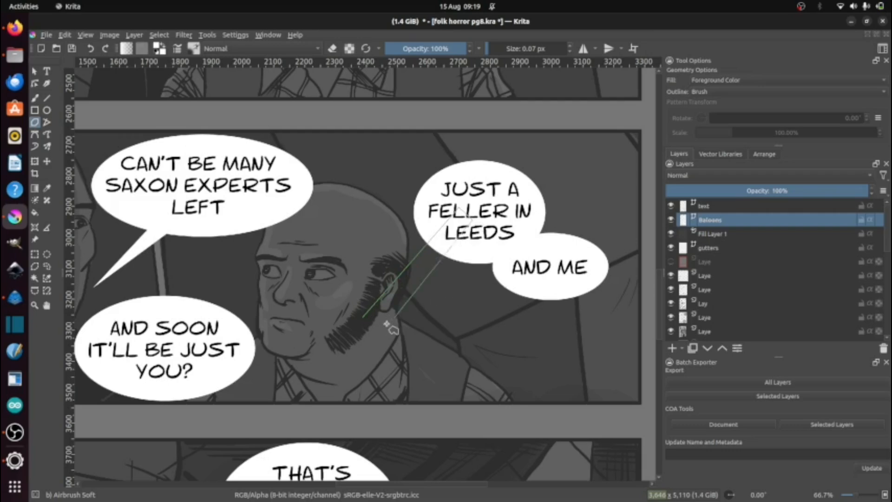
double_click(366, 321)
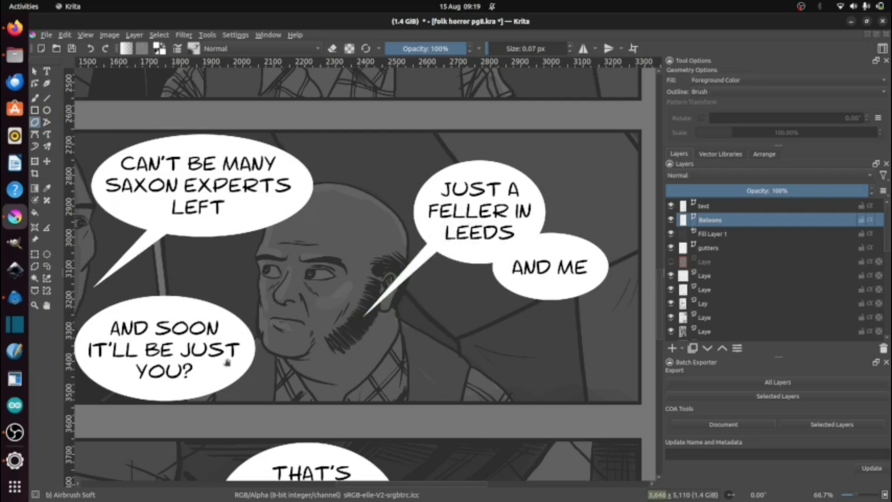
- Draw a short white polygon tail from the "AND SOON IT'LL BE JUST YOU?" balloon to the suited bald man's chin
drag(229, 364, 399, 341)
click(221, 279)
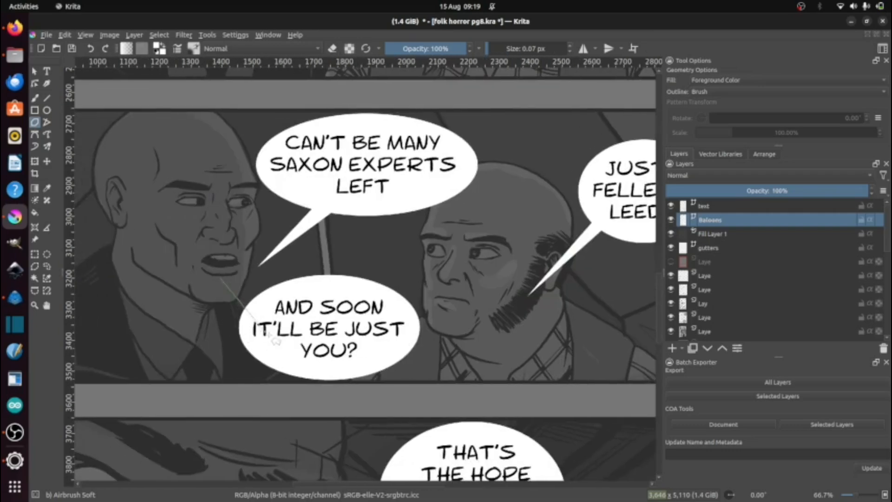
click(276, 336)
click(288, 317)
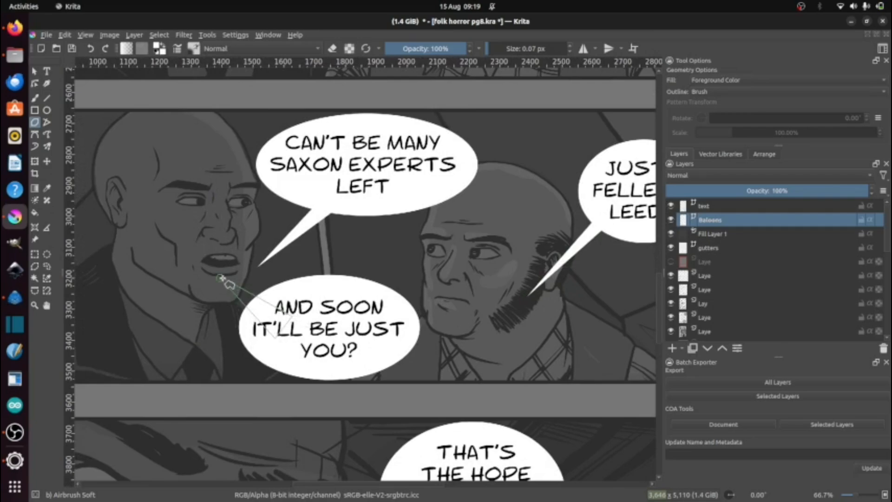
click(221, 279)
- Draw a long white polygon tail from the "THAT'S THE HOPE" balloon down towards the mouth of the close-up face
scroll(421, 344, down, 5)
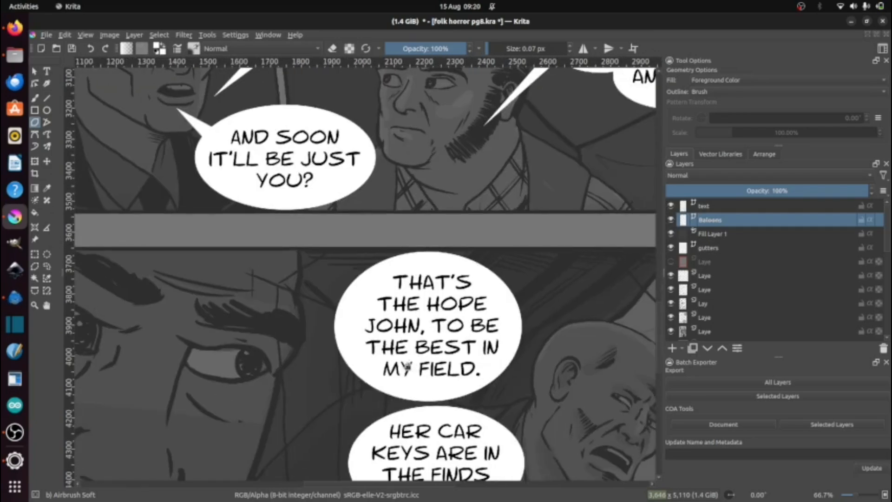
scroll(406, 367, down, 3)
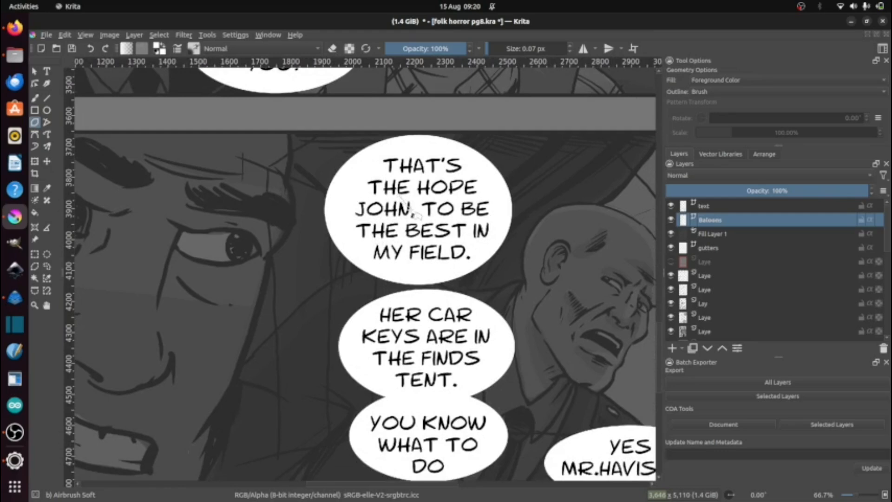
click(413, 208)
click(199, 456)
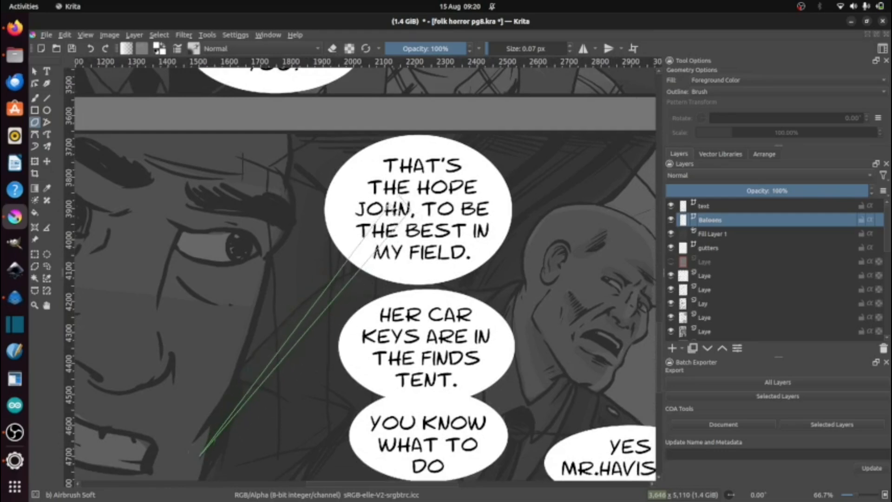
click(402, 204)
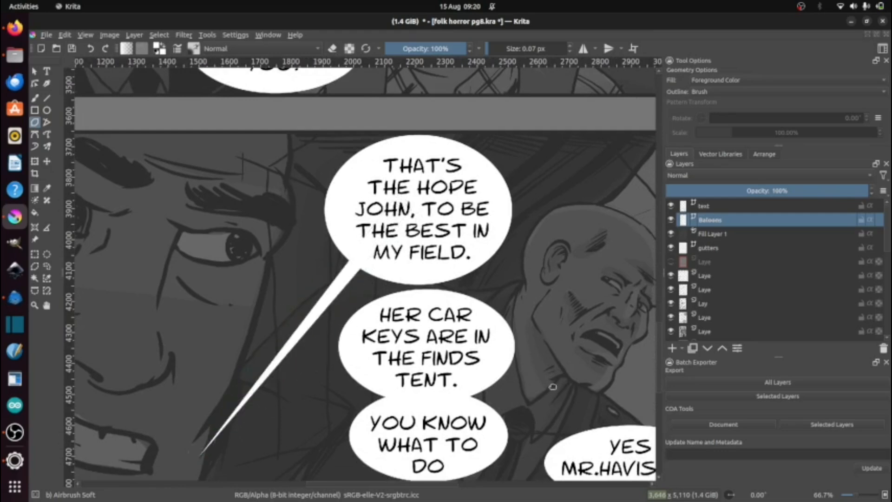
- Draw a short white polygon connector joining the "THAT'S THE HOPE" balloon to the "HER CAR KEYS ARE IN THE FINDS TENT." balloon
drag(553, 386, 510, 297)
click(388, 181)
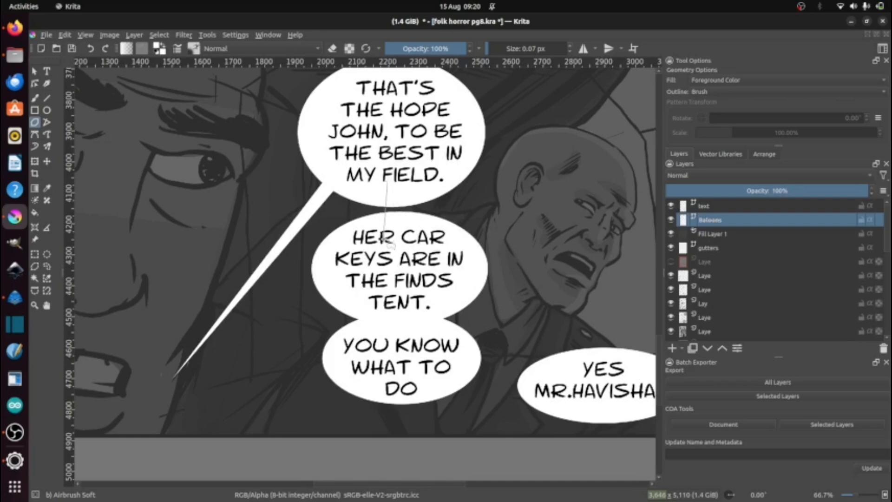
click(411, 243)
click(387, 183)
- Draw a white polygon tail from the "YES MR.HAVISHAM" balloon up to the bald man's chin
drag(445, 354, 315, 307)
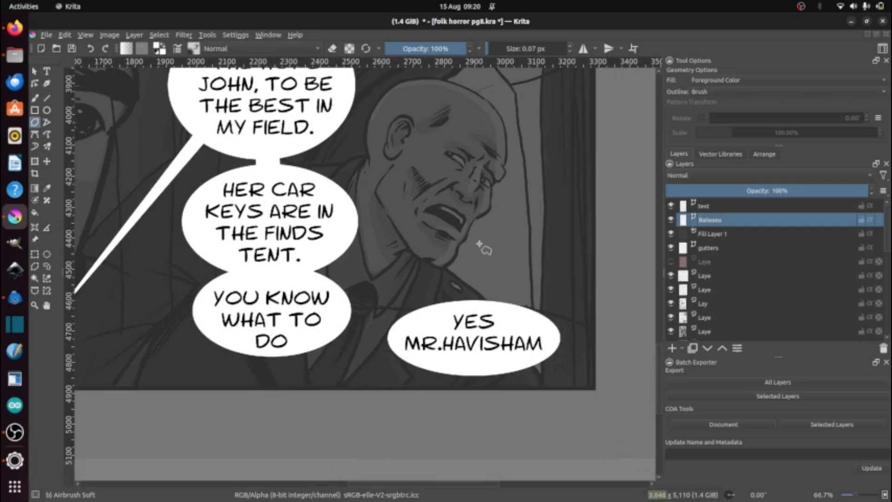
click(518, 337)
click(474, 240)
- Bend both edges of the "CAN'T BE MANY SAXON EXPERTS LEFT" balloon's tail into a curve with the Edit Shapes tool
scroll(475, 240, down, 2)
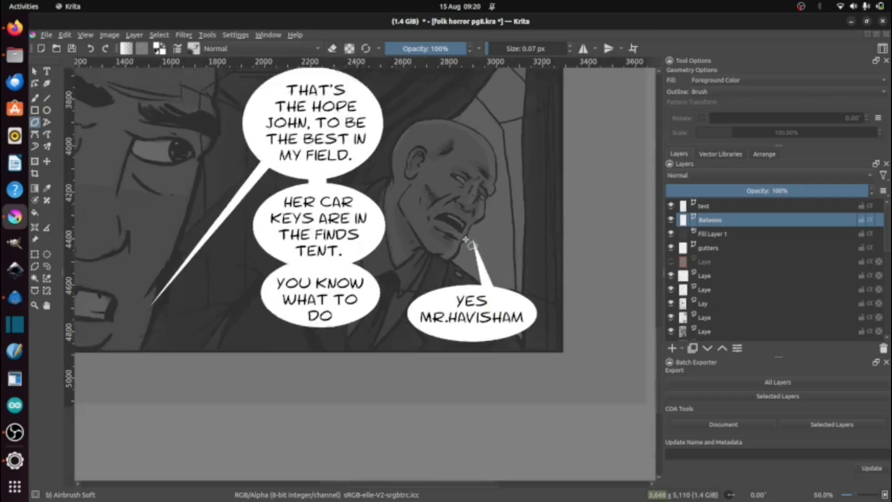
drag(393, 244, 429, 345)
scroll(430, 345, up, 5)
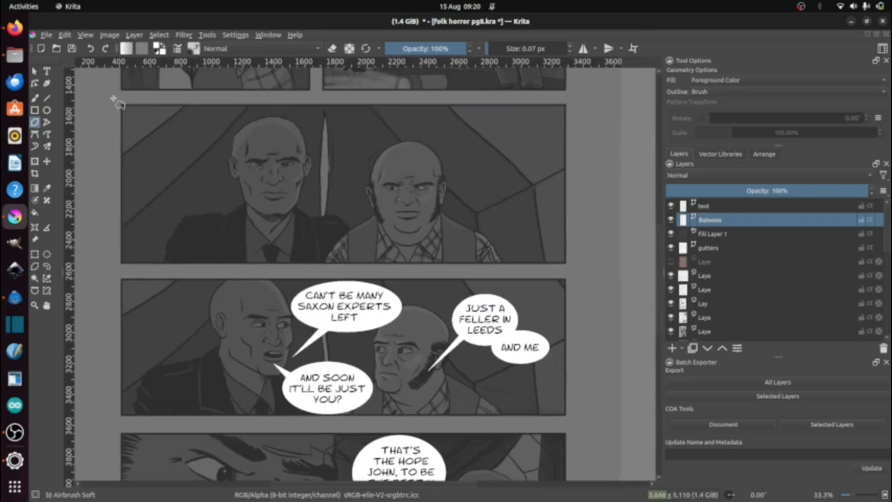
click(36, 85)
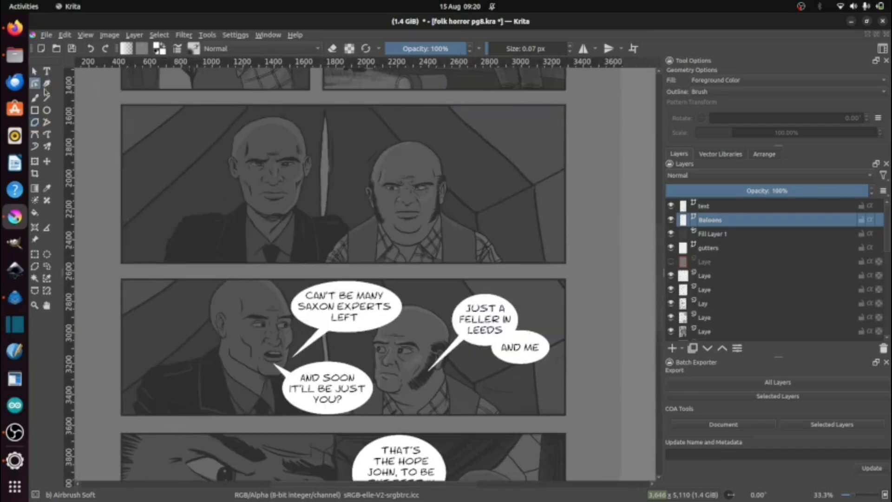
click(319, 340)
scroll(320, 341, up, 2)
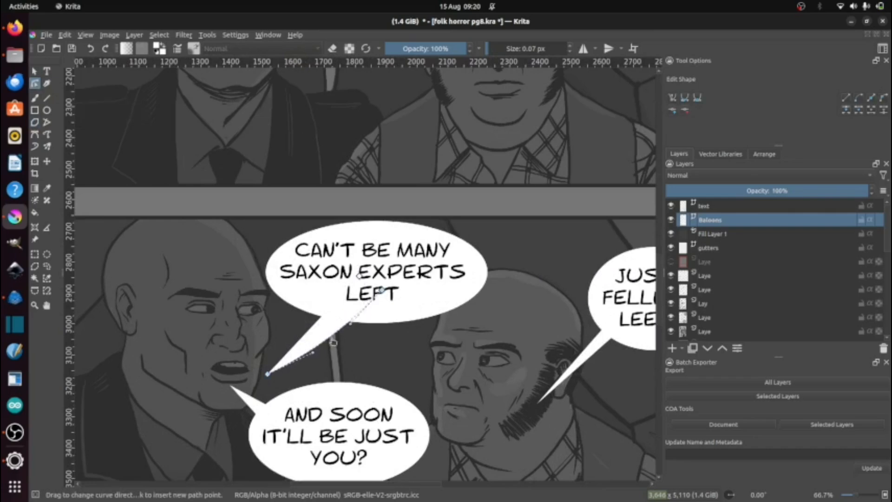
drag(334, 343, 326, 336)
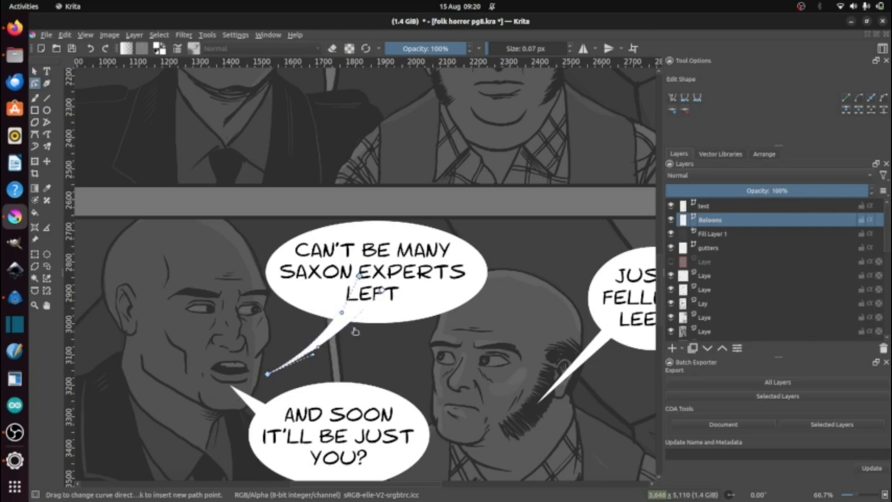
- Bend both edges of the "JUST A FELLER IN LEEDS" balloon's tail into a downward-bulging curve
scroll(339, 328, right, 3)
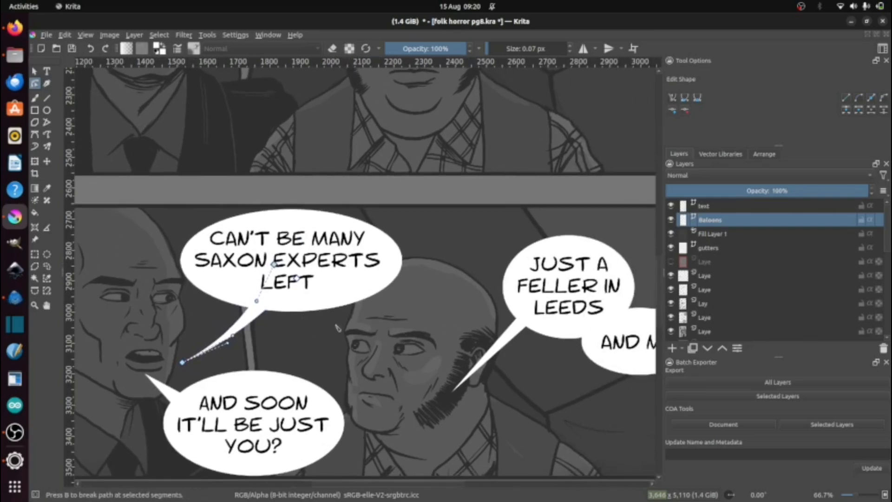
click(501, 337)
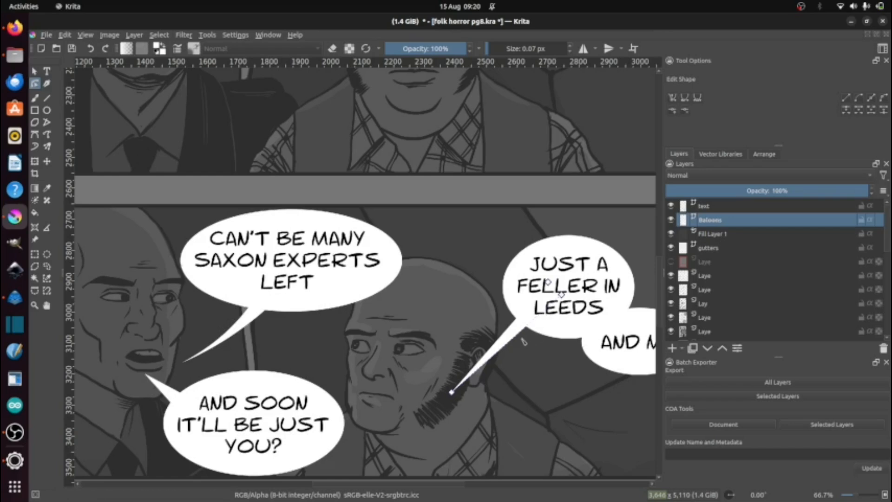
drag(516, 342, 465, 377)
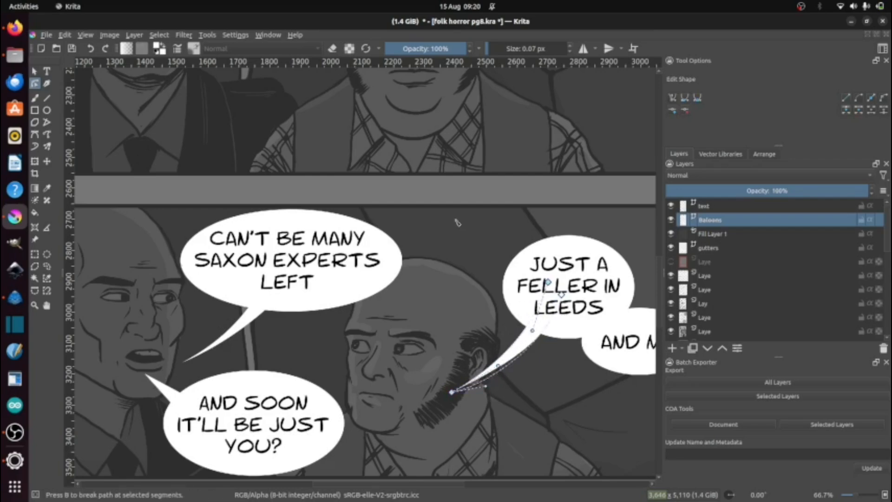
- Bend both edges of the "AH." balloon's long tail into an upward arc
scroll(464, 372, up, 10)
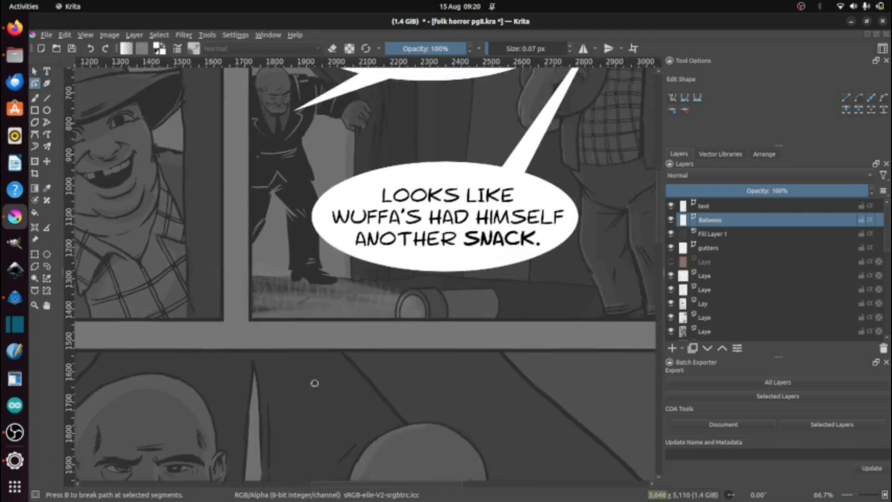
drag(315, 383, 300, 492)
click(379, 155)
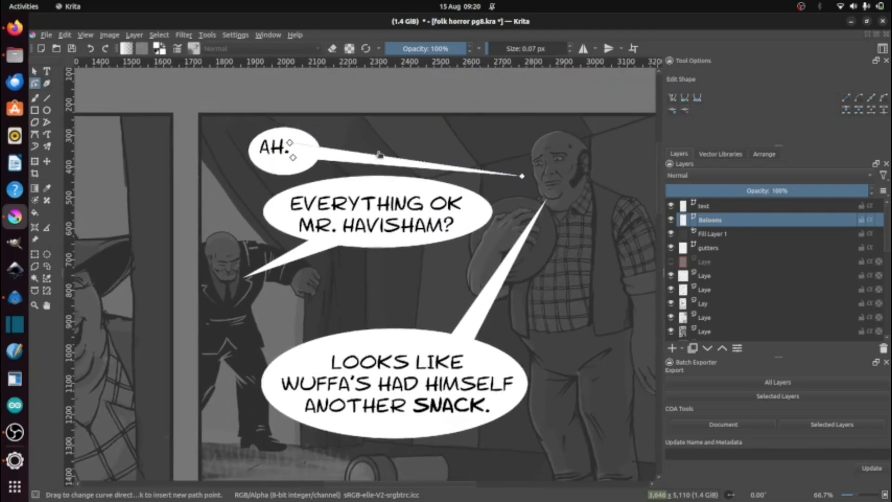
mouse_move(383, 157)
mouse_down()
mouse_move(389, 147)
mouse_move(394, 159)
mouse_up()
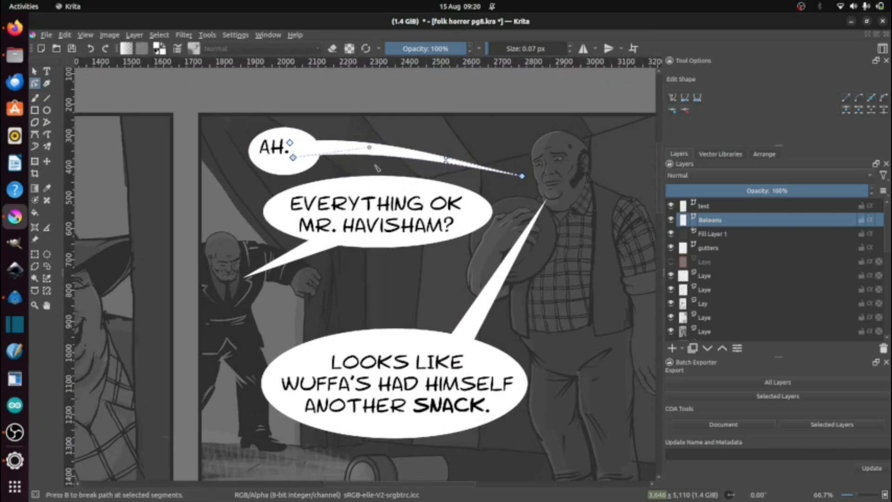
- Move the "AH." lettering on the text layer to the centre of its balloon, at X 1987 px, Y 352 px
click(704, 207)
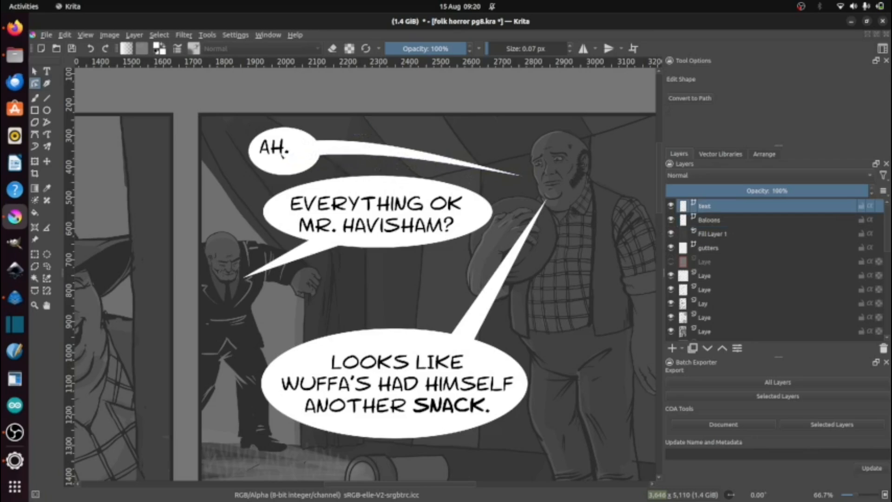
click(35, 71)
click(272, 148)
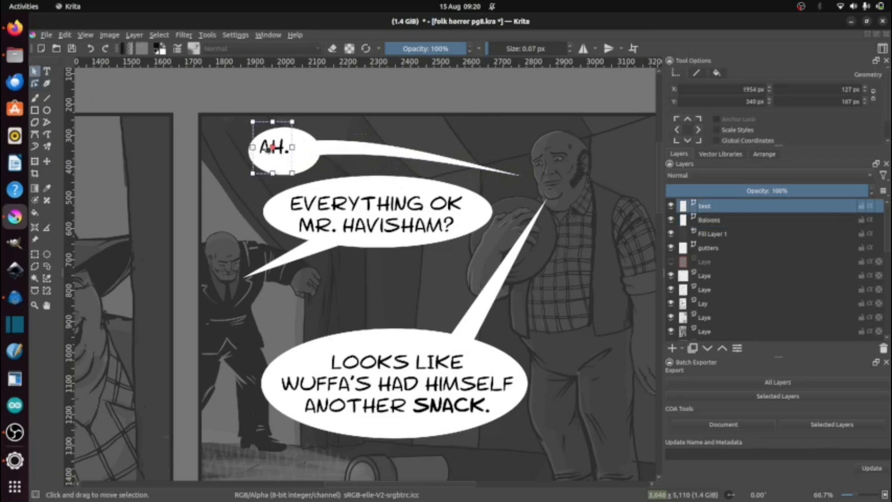
drag(272, 147, 283, 151)
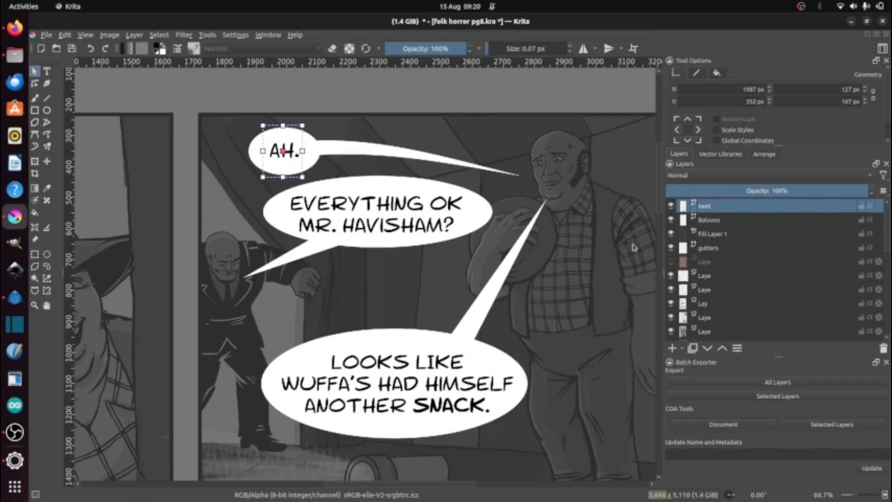
- Shrink the "AH." ellipse on the Baloons layer to 166 × 112 px so it fits closely around the lettering
click(711, 220)
click(274, 173)
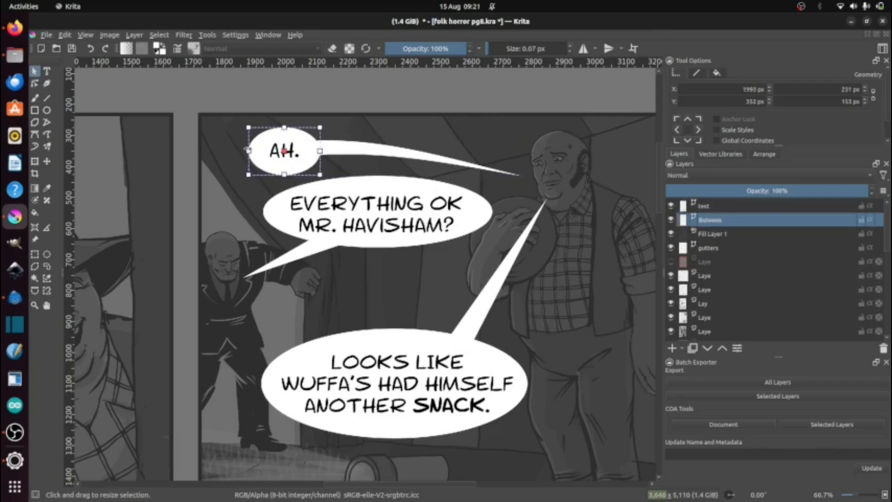
drag(250, 151, 260, 150)
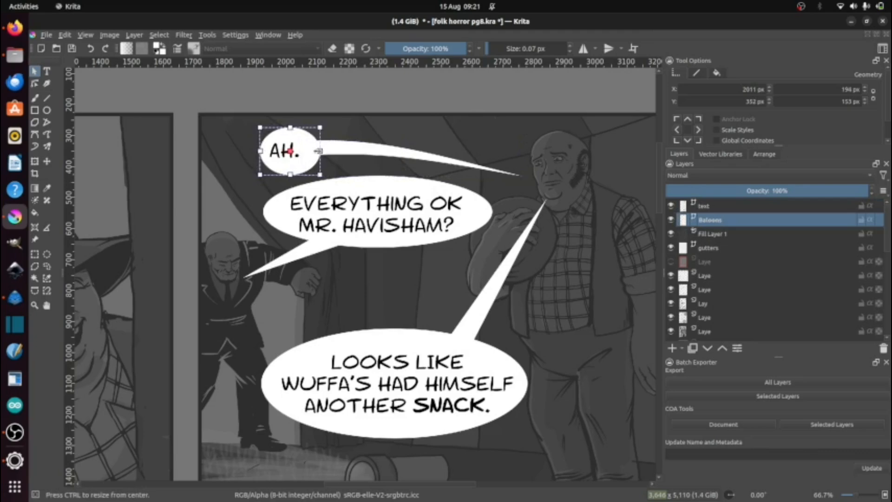
drag(320, 151, 285, 135)
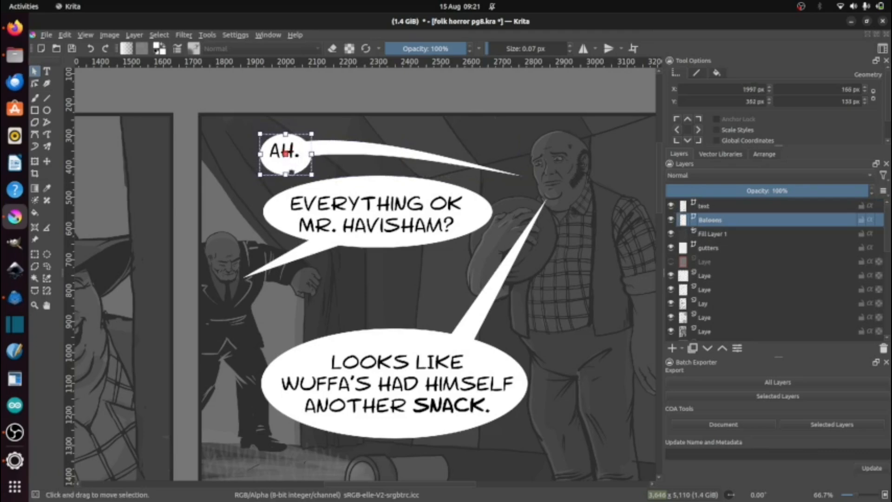
drag(287, 174, 287, 167)
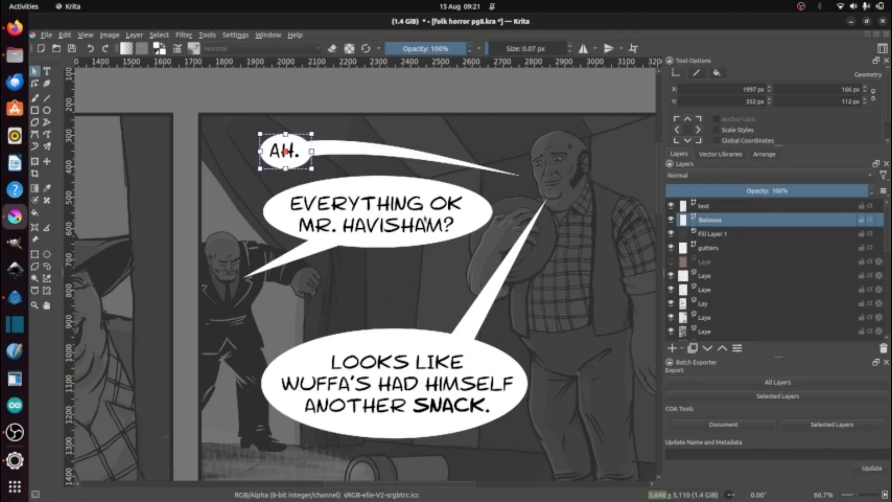
click(417, 250)
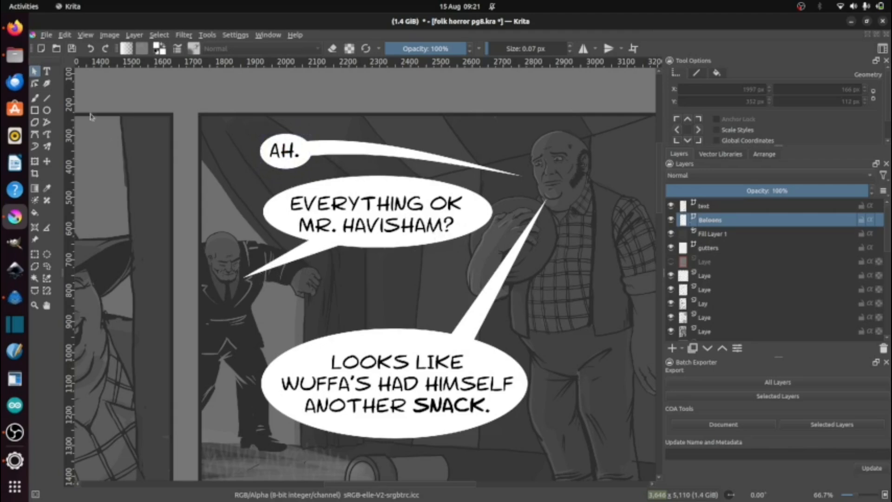
- Bend both edges of the "EVERYTHING OK MR. HAVISHAM?" balloon's tail into a curve ending at the suited man
click(35, 83)
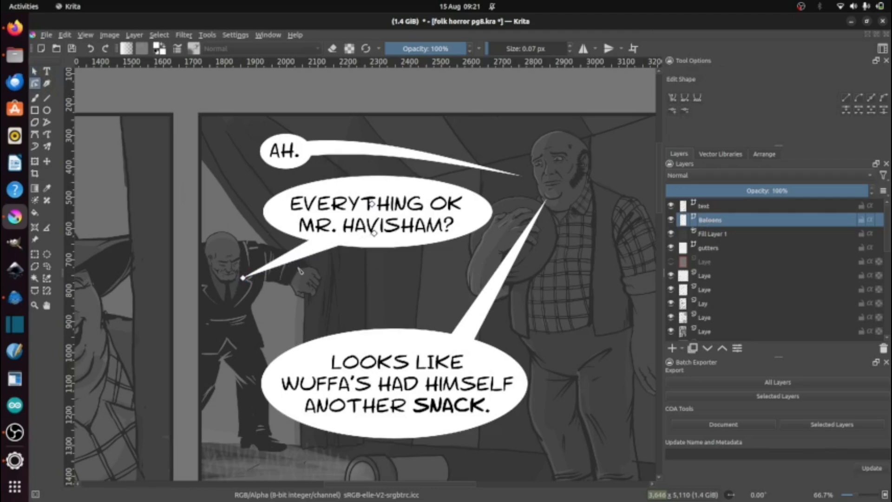
mouse_move(299, 258)
mouse_down()
mouse_move(314, 270)
mouse_move(302, 256)
mouse_move(314, 261)
mouse_up()
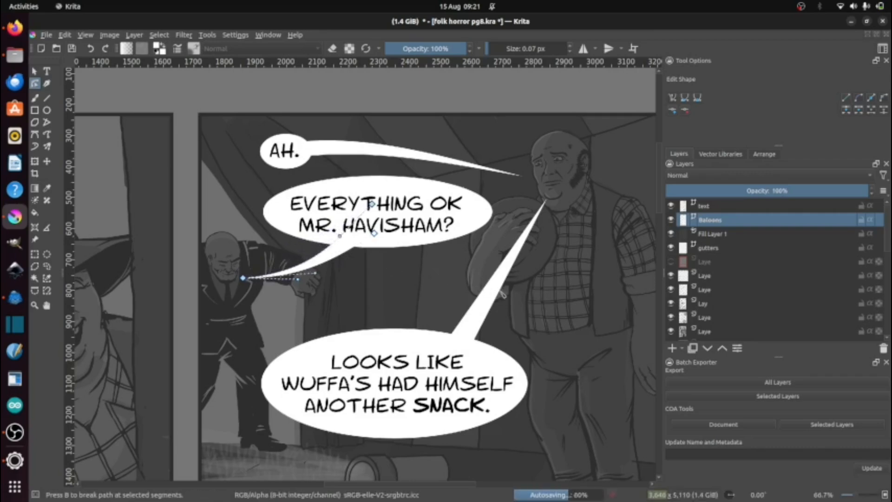
- Bend the "LOOKS LIKE WUFFA'S HAD HIMSELF ANOTHER SNACK." balloon's tail into a smooth outward curve and refine its curve handles
click(498, 293)
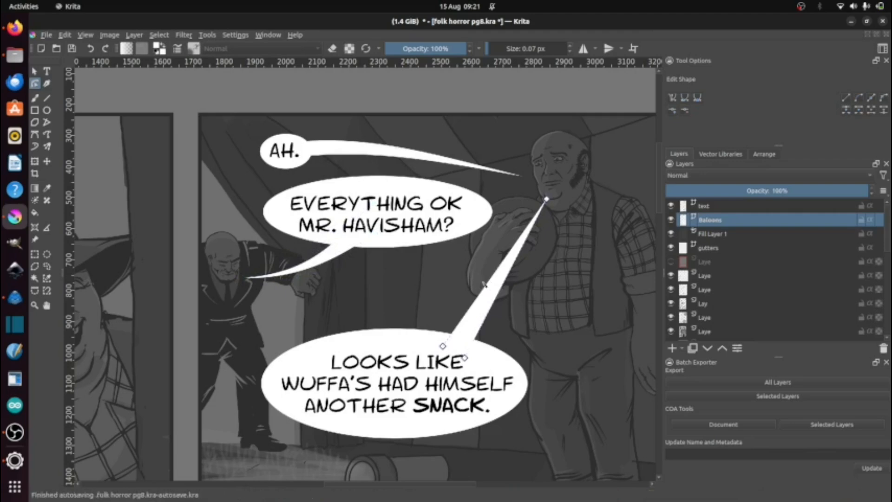
drag(487, 281, 506, 324)
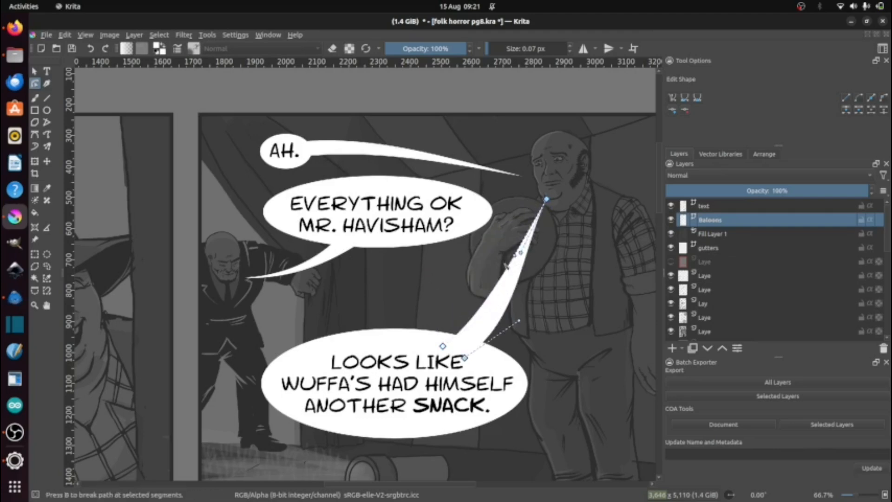
drag(514, 258, 485, 338)
mouse_move(521, 255)
mouse_down()
mouse_move(545, 260)
mouse_move(534, 251)
mouse_up()
drag(501, 343, 537, 273)
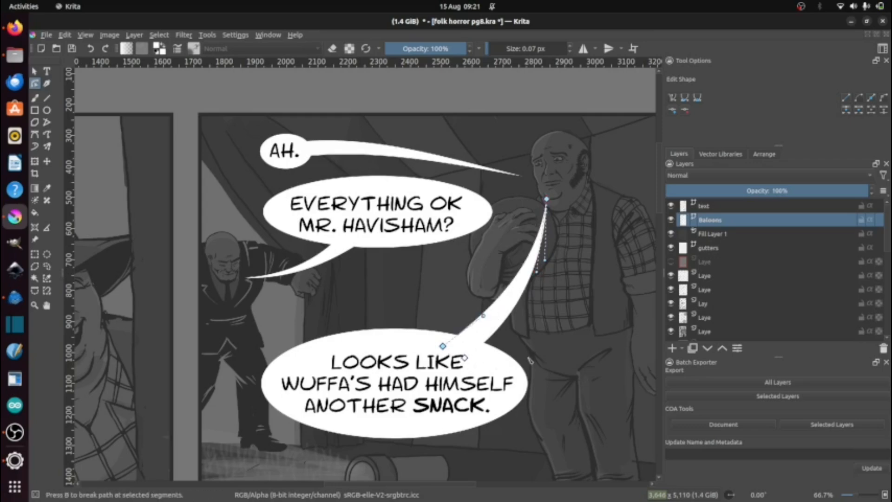
- Reposition the tip and base points of the "AND SOON IT'LL BE JUST YOU?" balloon's tail so it points at the suited man's mouth
drag(508, 409, 585, 274)
drag(400, 357, 443, 191)
scroll(421, 241, down, 4)
drag(353, 324, 410, 192)
scroll(391, 311, up, 4)
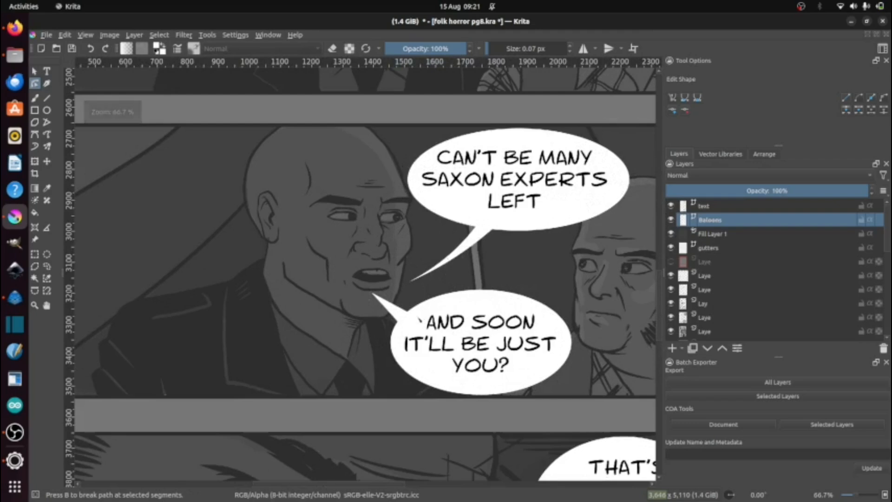
click(399, 310)
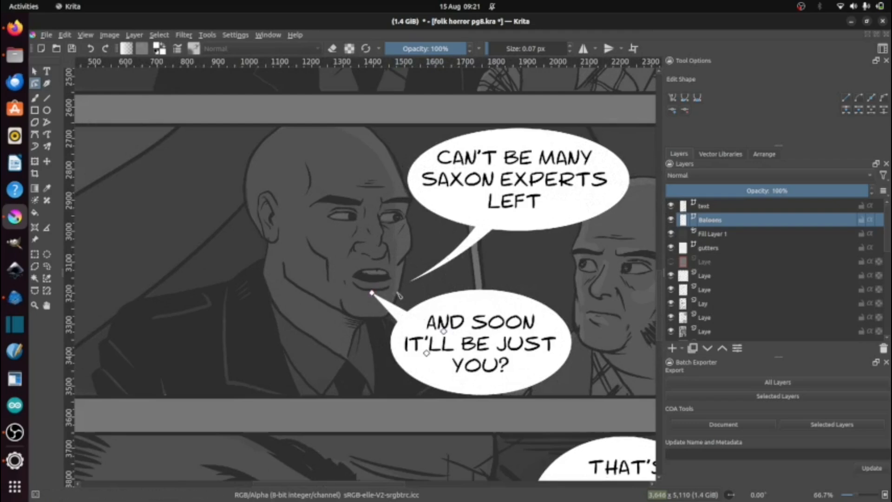
drag(388, 291, 399, 288)
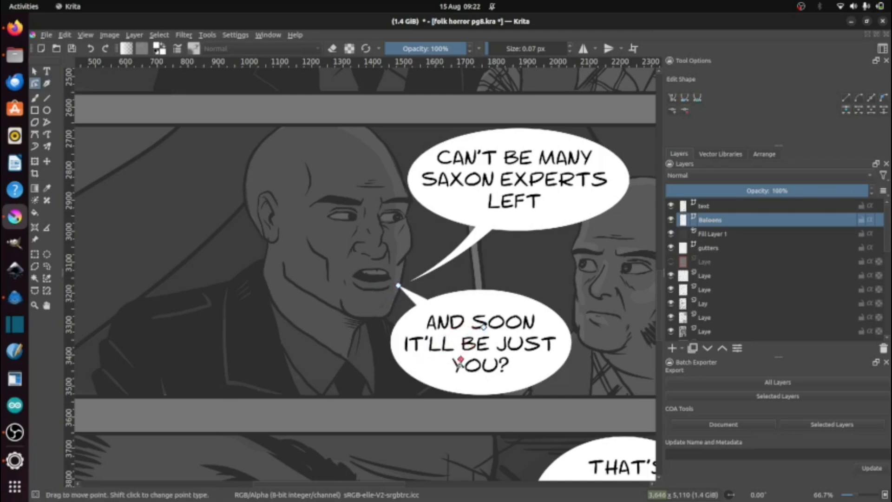
click(460, 361)
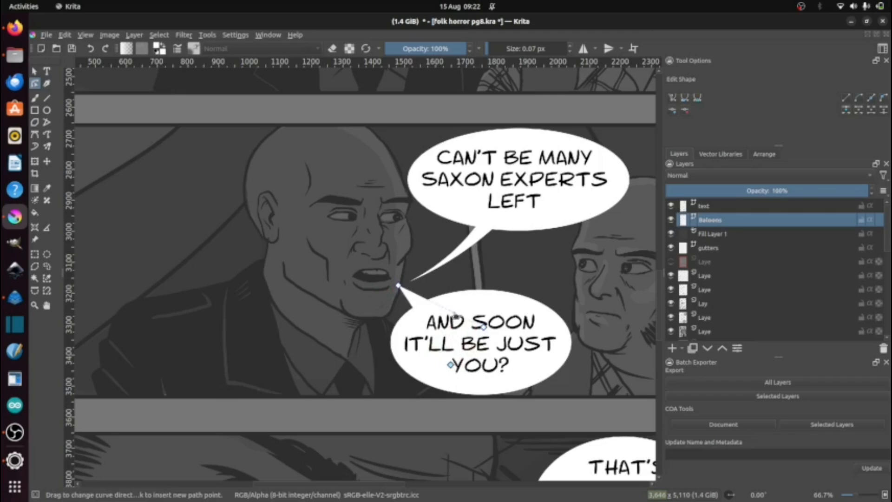
- Bend both edges of the "AND SOON IT'LL BE JUST YOU?" balloon's tail into a short, slim curve
drag(454, 312, 428, 291)
click(429, 338)
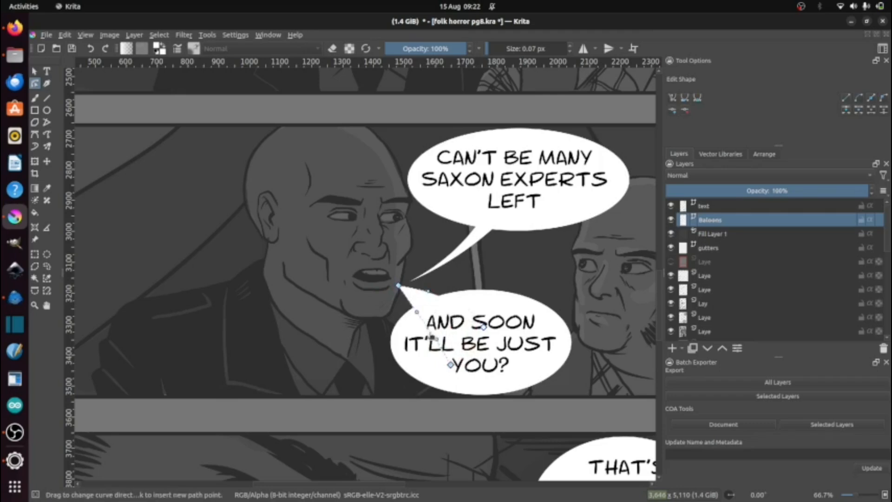
drag(432, 338, 442, 320)
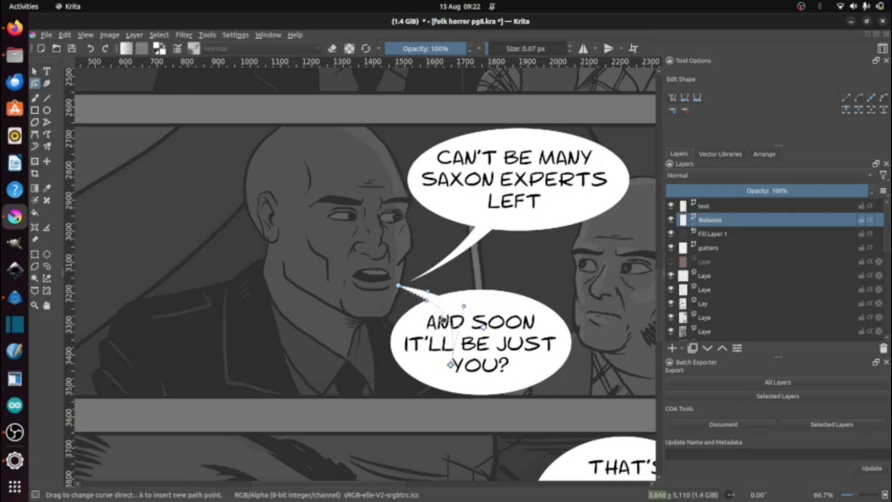
- Bend both edges of the long tail on the last panel's "THE HOPE JOHN, TO BE THE BEST IN MY FIELD." balloon and widen its base slightly
drag(513, 412, 378, 186)
drag(459, 343, 468, 163)
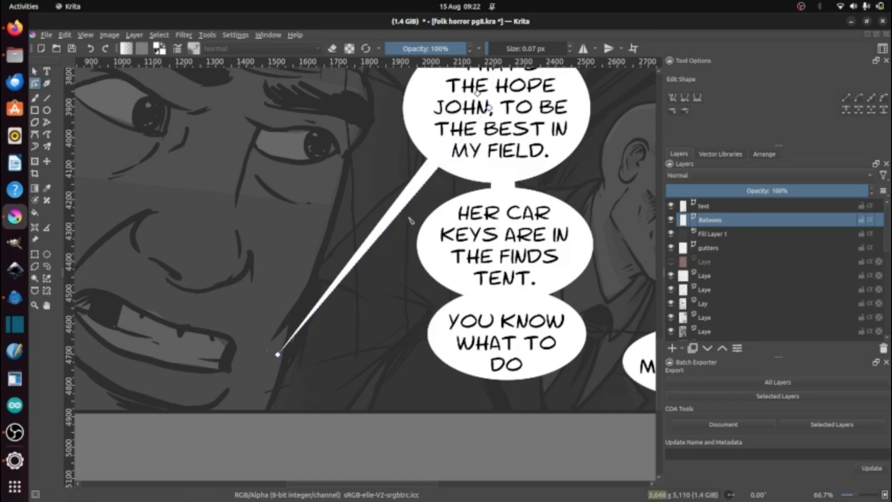
drag(410, 229, 409, 237)
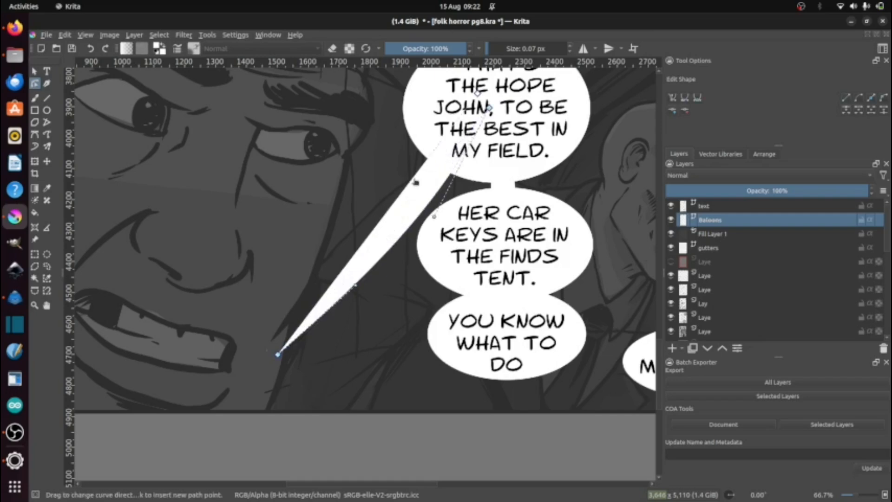
drag(415, 184, 421, 203)
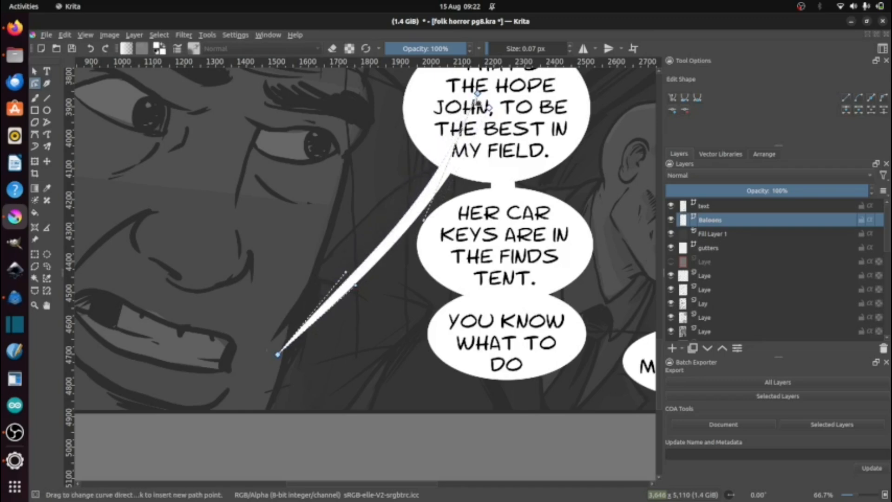
click(474, 101)
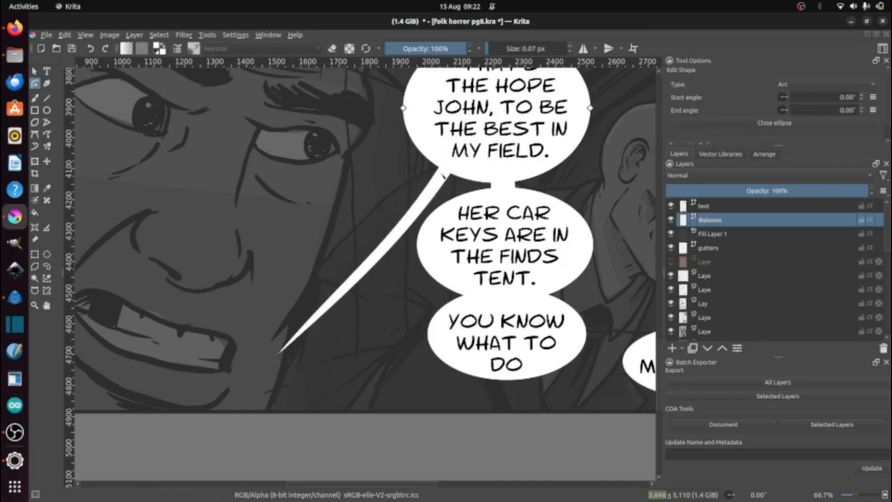
click(443, 175)
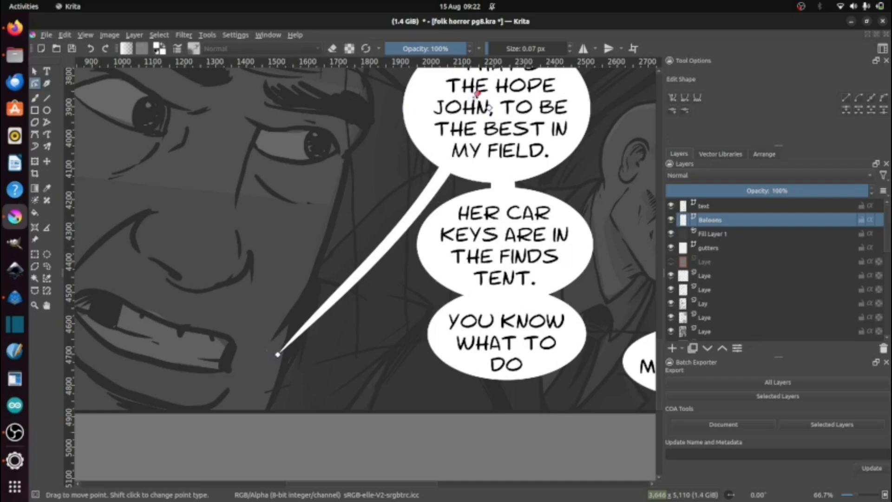
drag(477, 94, 471, 88)
- Bend both edges of the "YES MR.HAVISHAM" balloon's tail into a curve leading to the bald man's mouth
drag(532, 202, 313, 161)
click(504, 262)
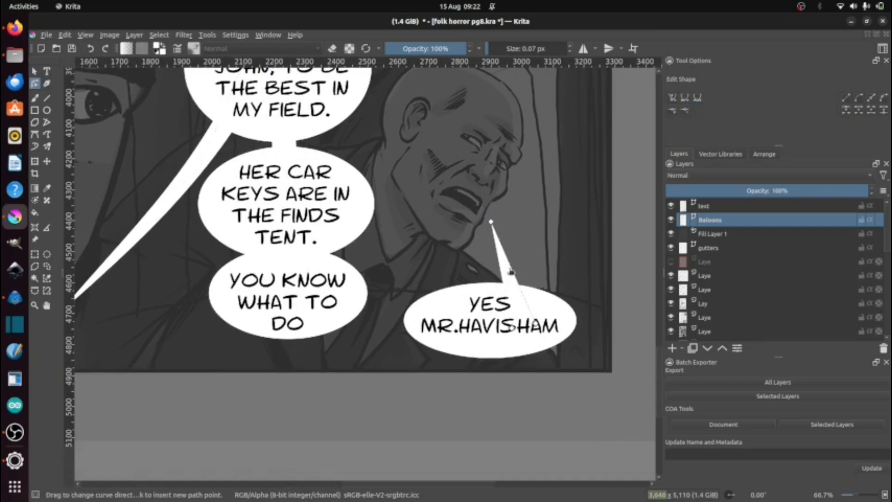
mouse_move(522, 273)
mouse_down()
mouse_move(530, 274)
mouse_move(519, 286)
mouse_up()
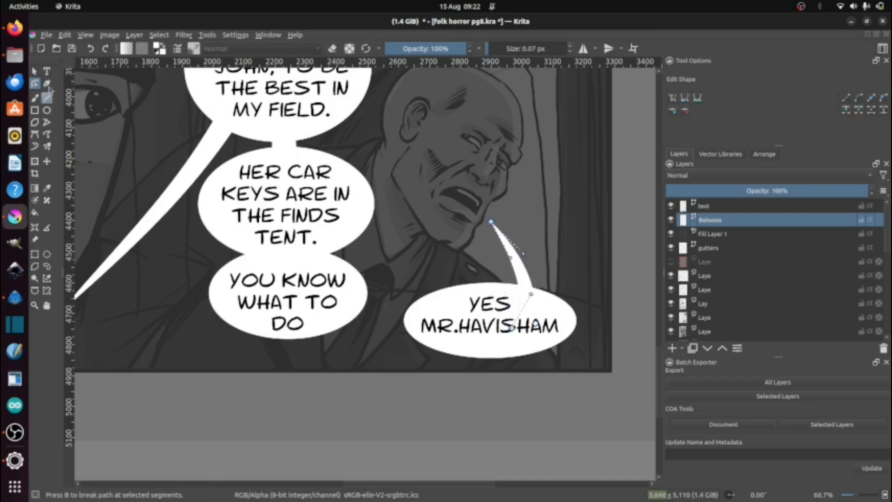
click(47, 71)
click(697, 207)
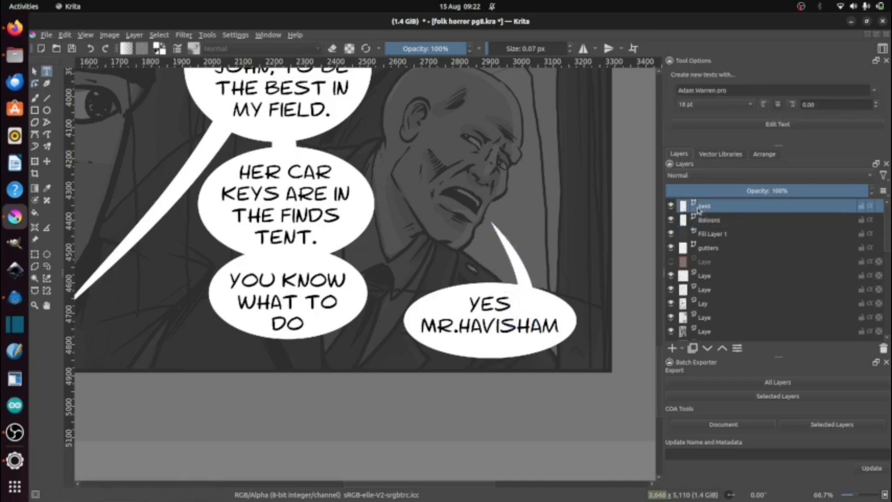
drag(406, 109, 514, 180)
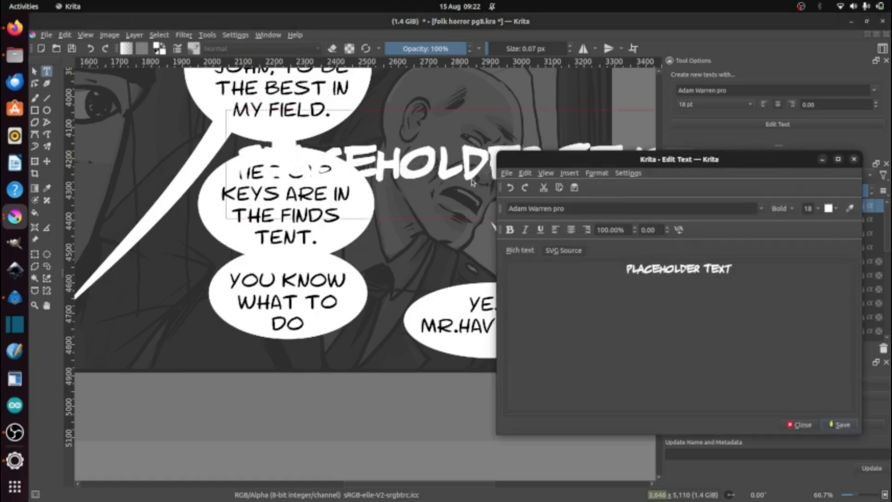
text(END)
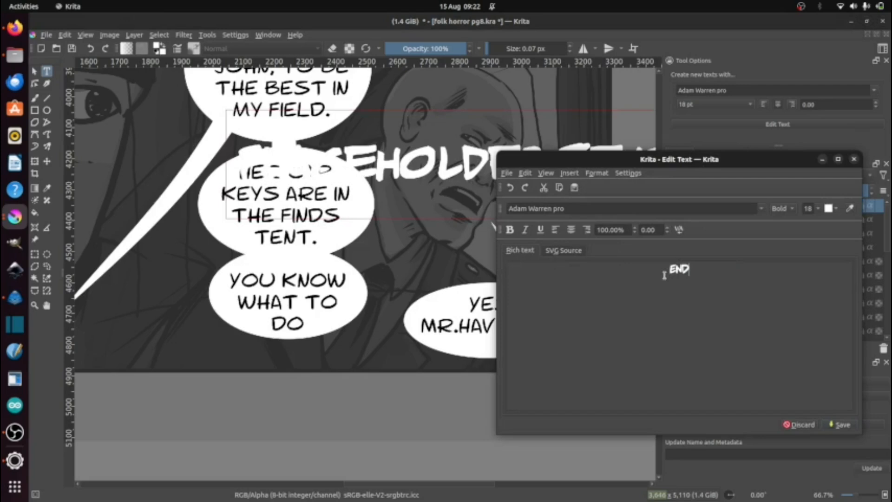
drag(703, 280, 634, 262)
click(760, 209)
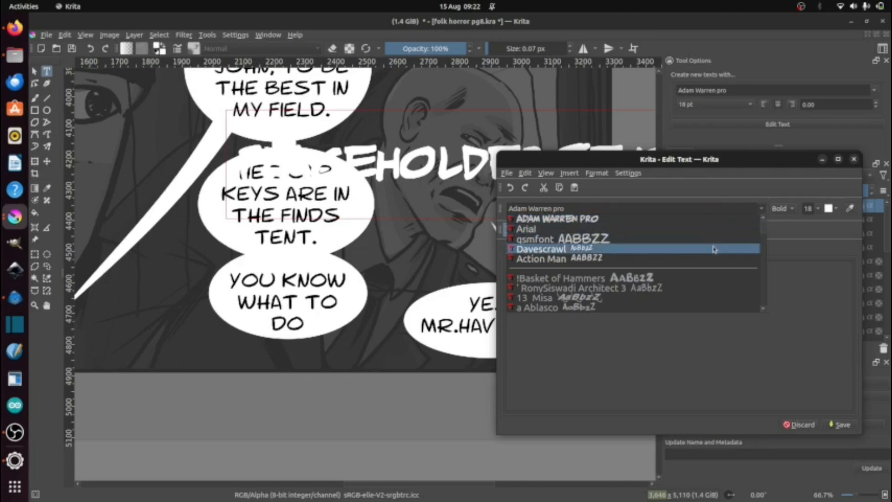
click(806, 426)
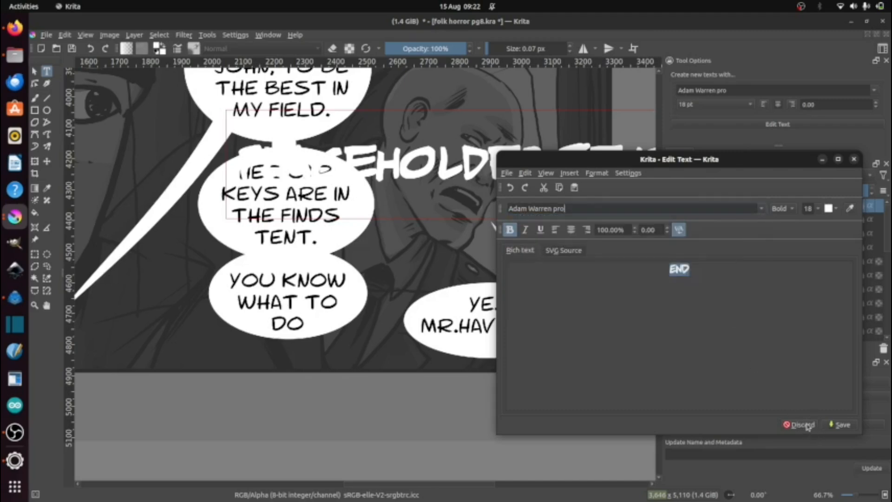
click(806, 428)
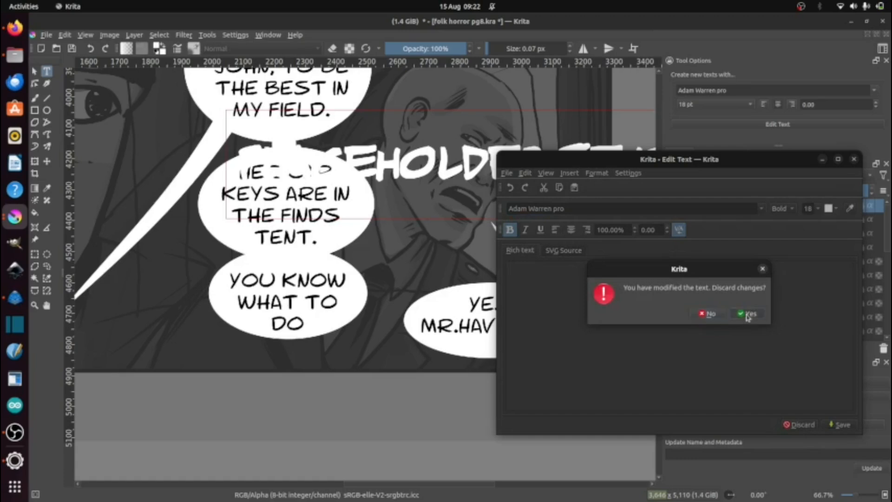
click(746, 313)
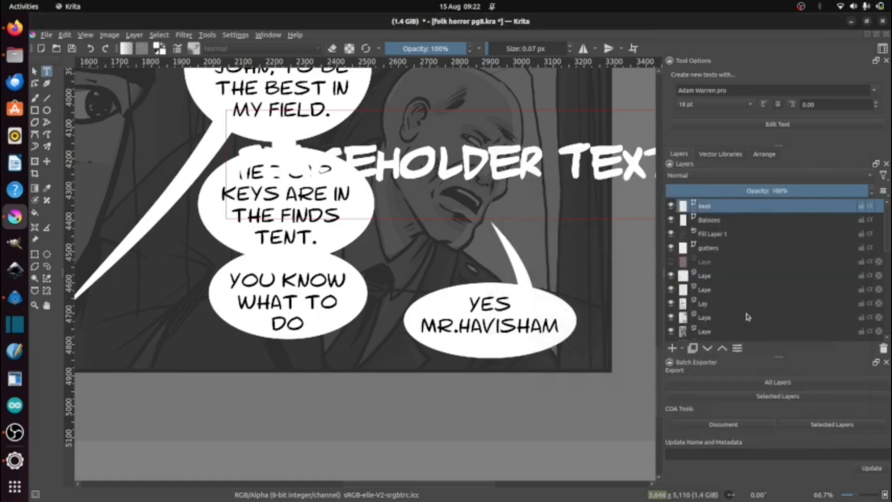
click(34, 72)
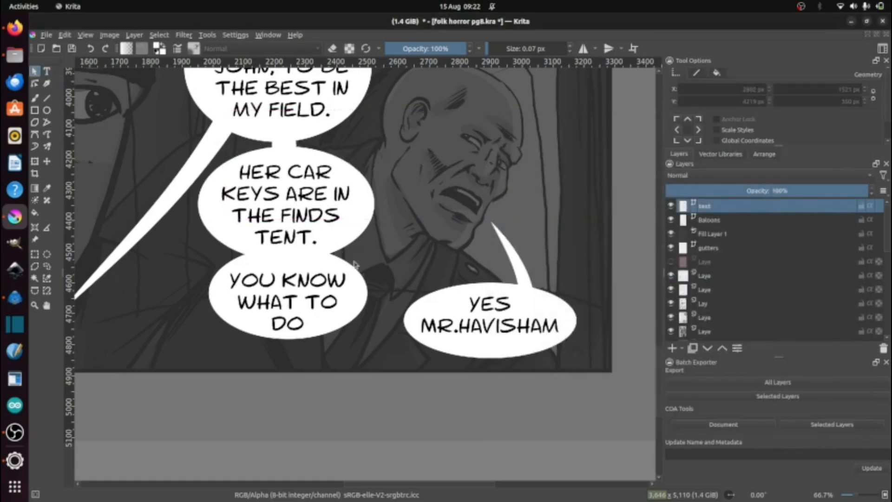
- Hide Fill Layer 1 to show the whole lettered page with the artwork at full contrast
scroll(406, 252, down, 5)
scroll(407, 251, up, 2)
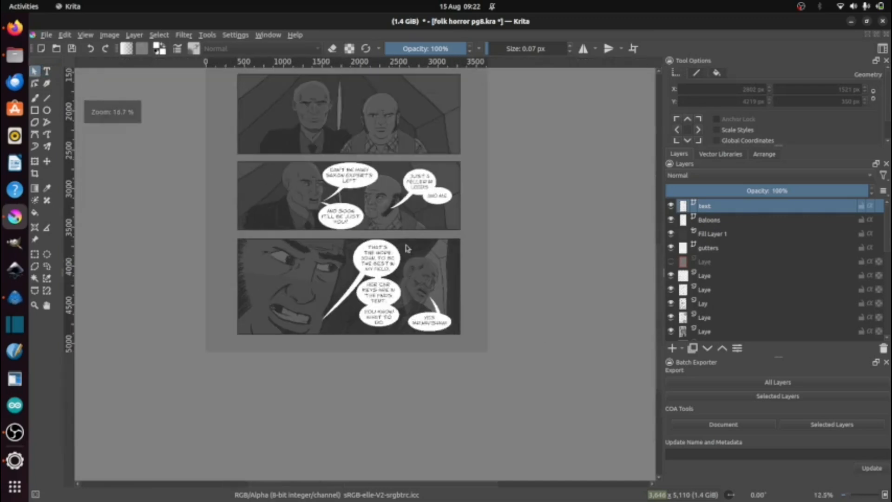
click(670, 234)
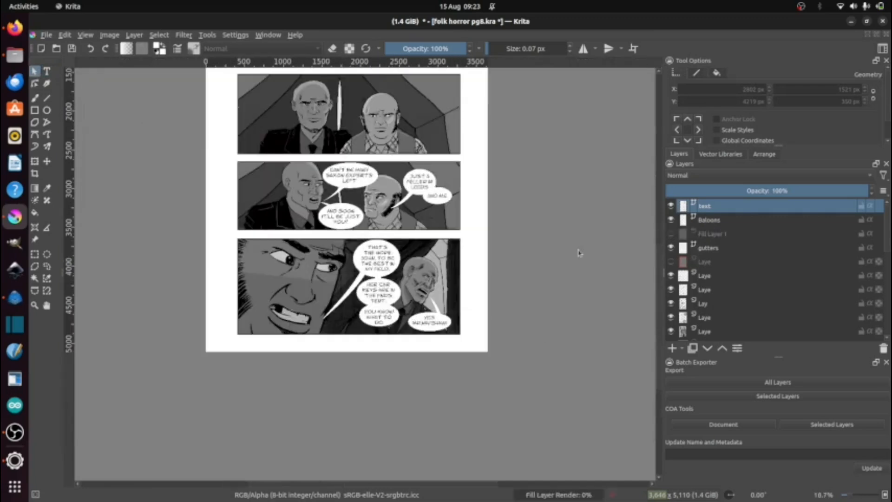
drag(561, 208, 575, 324)
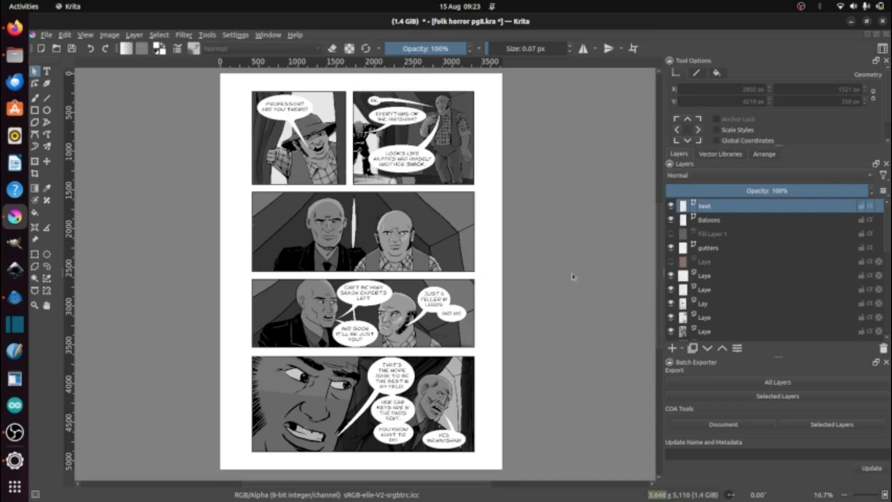
- On the Baloons layer, set a black stroke on the "JUST A FELLER IN LEEDS" balloon, its tail and the joined "AND ME" balloon
click(736, 225)
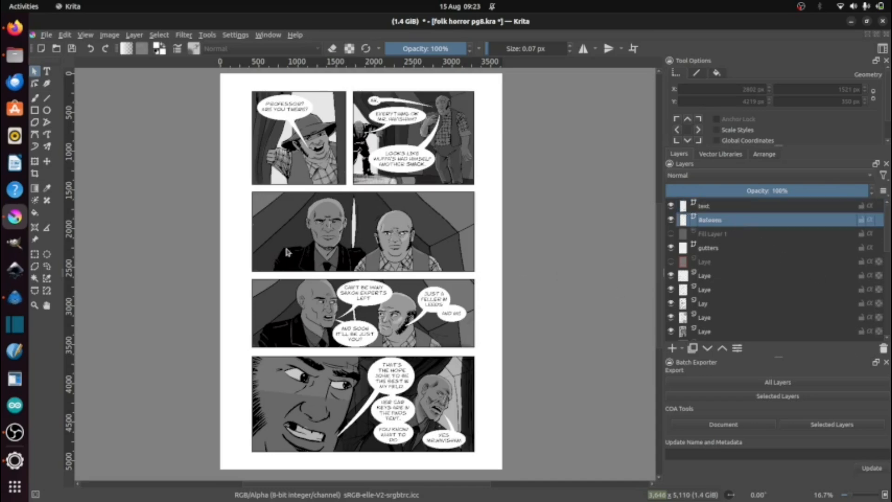
click(35, 306)
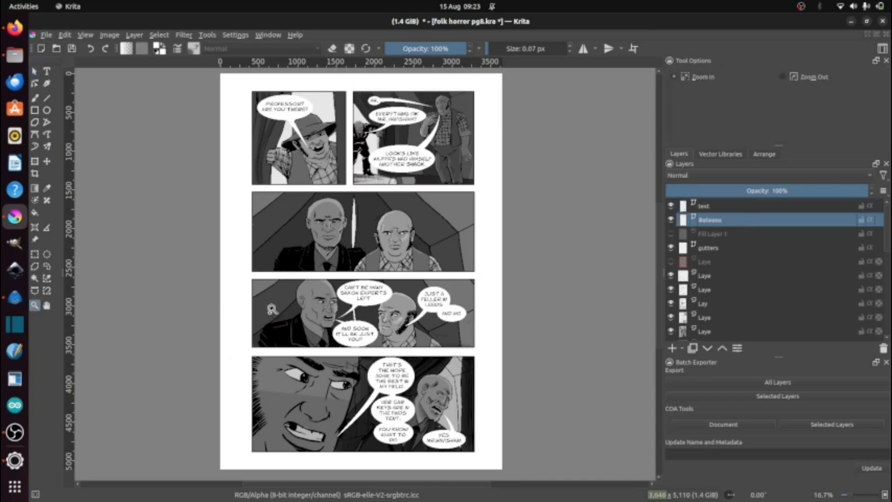
drag(323, 261, 483, 372)
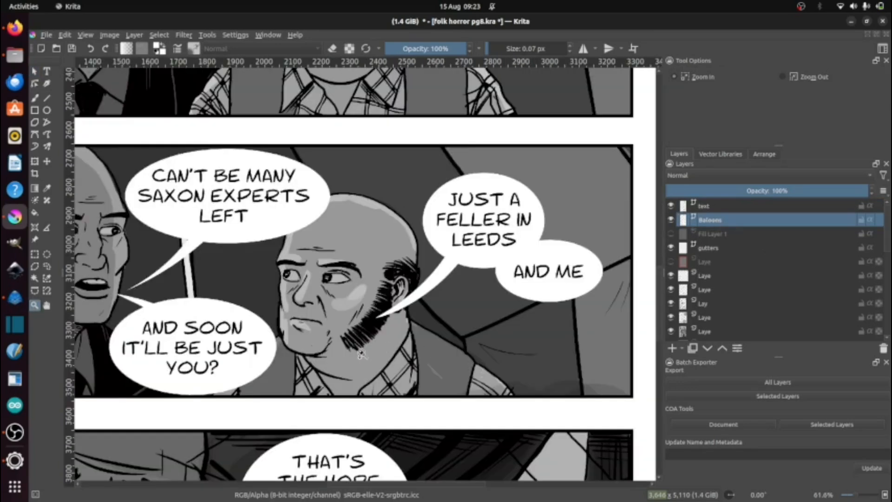
click(34, 71)
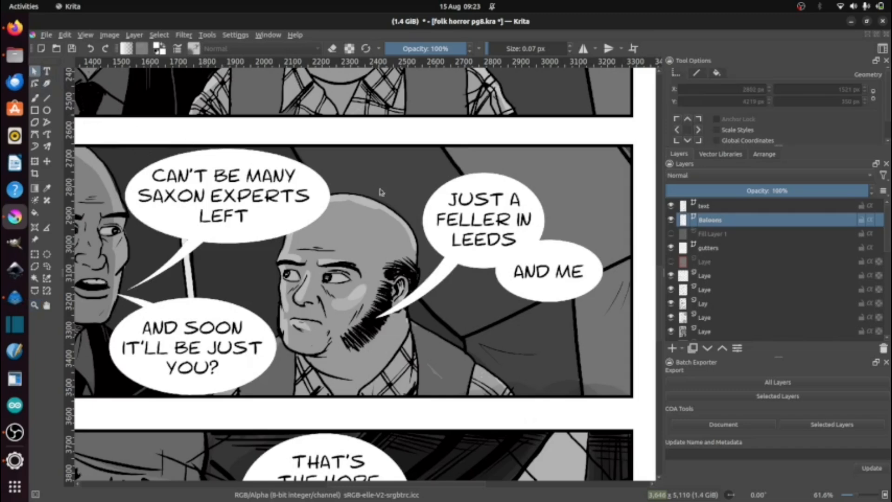
click(434, 205)
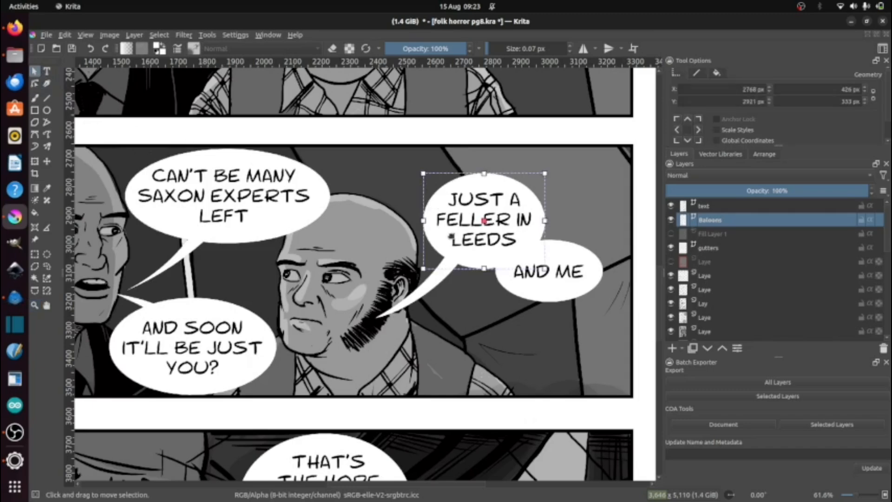
drag(451, 236, 450, 235)
click(717, 73)
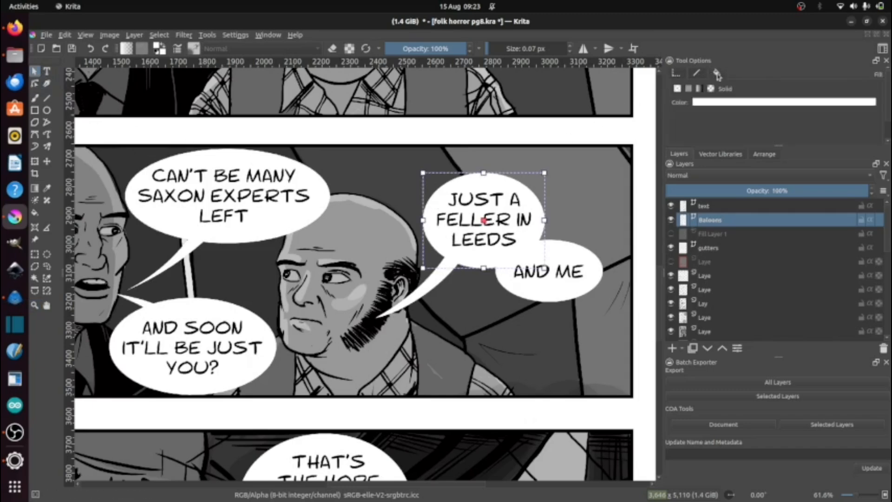
click(700, 73)
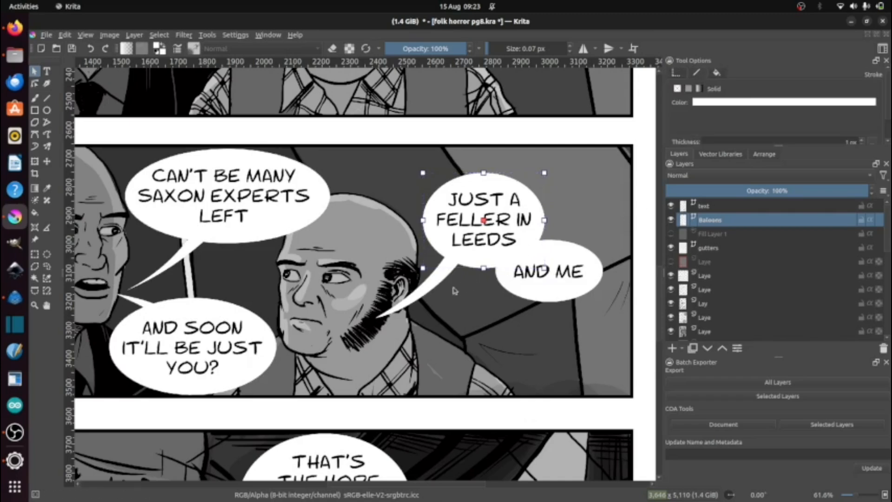
shift+click(429, 291)
shift+click(594, 269)
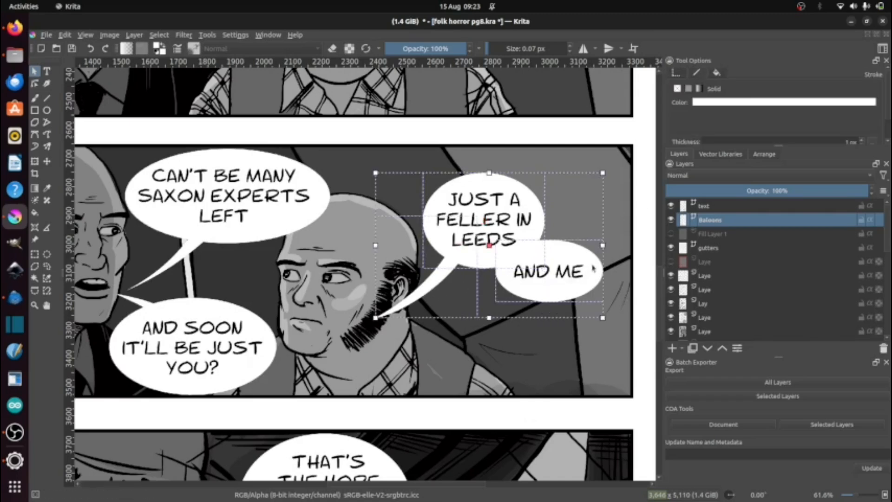
click(698, 103)
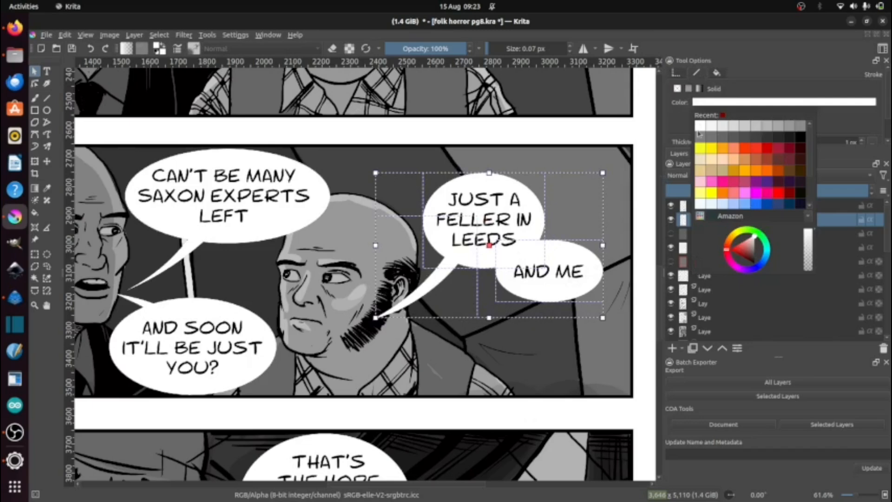
click(797, 135)
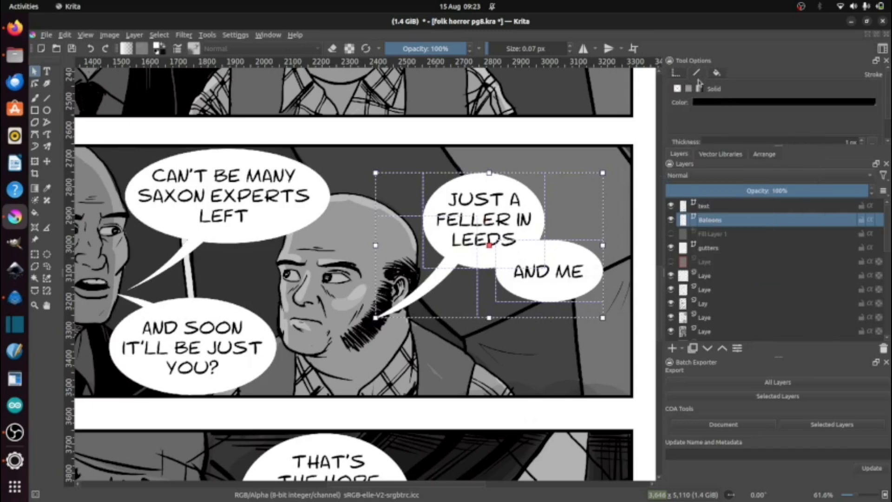
click(556, 190)
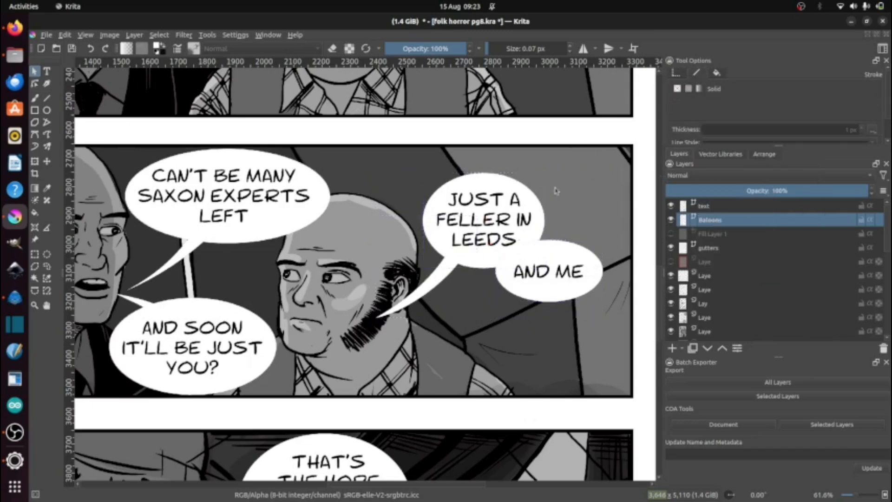
- Set the stroke thickness to 12 px on the "JUST A FELLER IN LEEDS" balloon, its tail and the "AND ME" balloon
click(532, 200)
scroll(785, 124, down, 1)
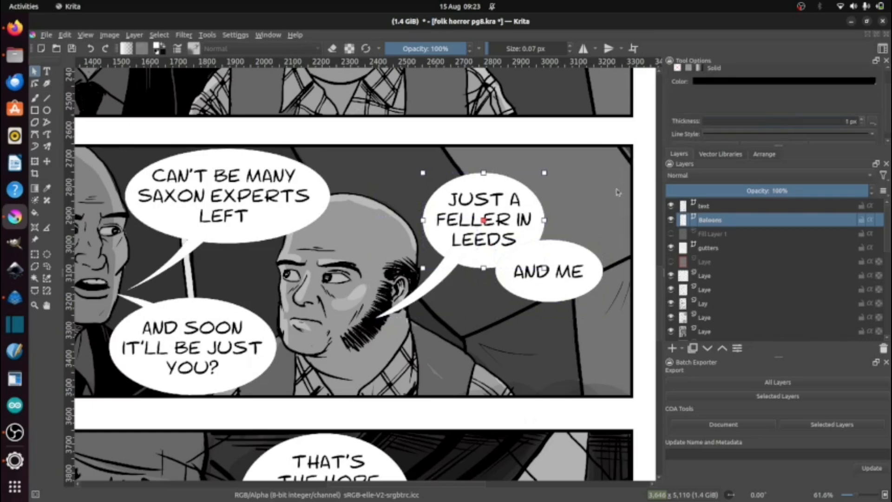
shift+click(426, 295)
shift+click(581, 292)
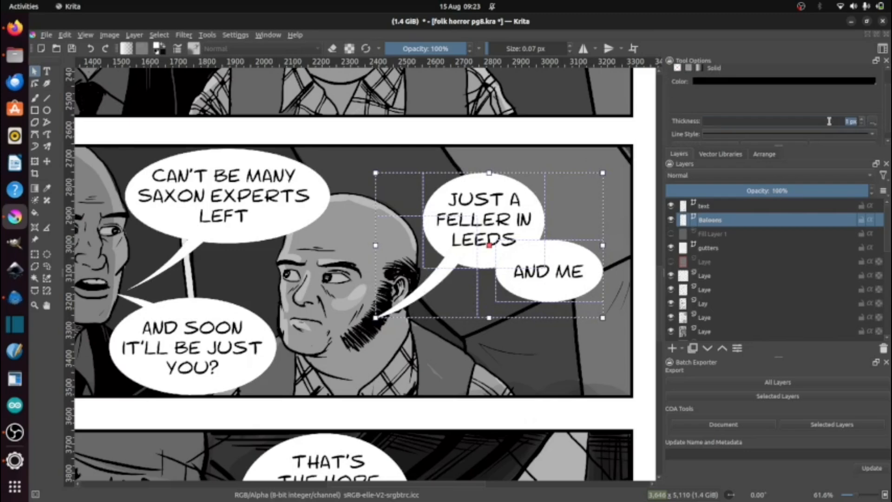
text(12)
key(Return)
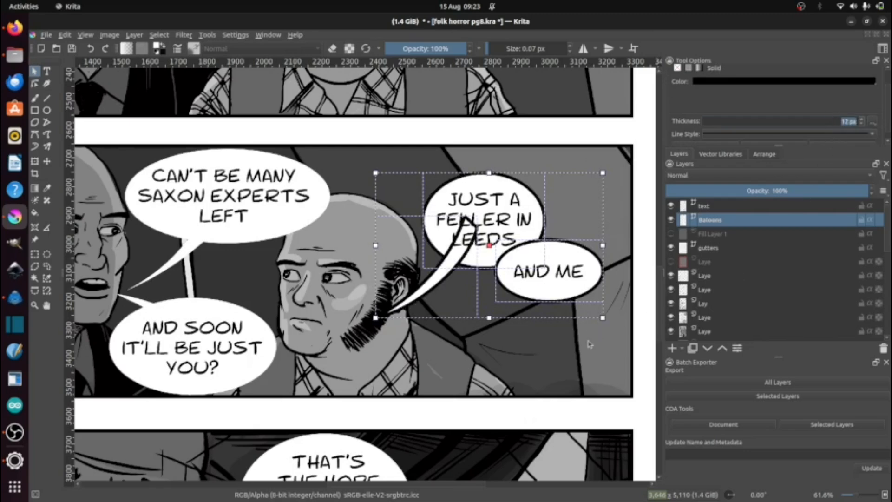
click(589, 344)
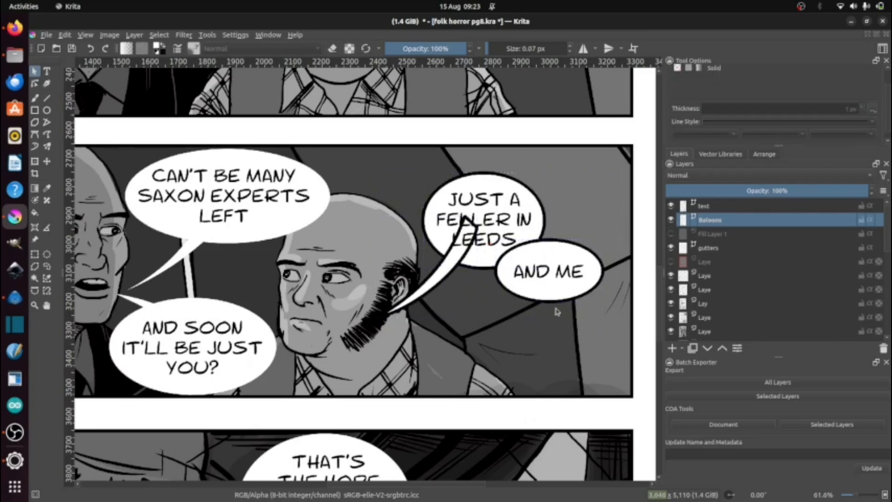
- Send the tail of the "JUST A FELLER IN LEEDS" balloon to the back
right_click(430, 291)
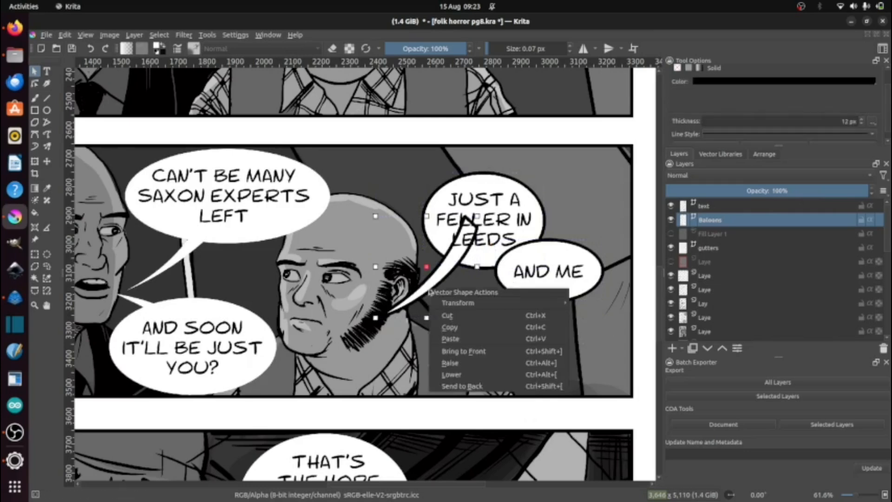
click(474, 386)
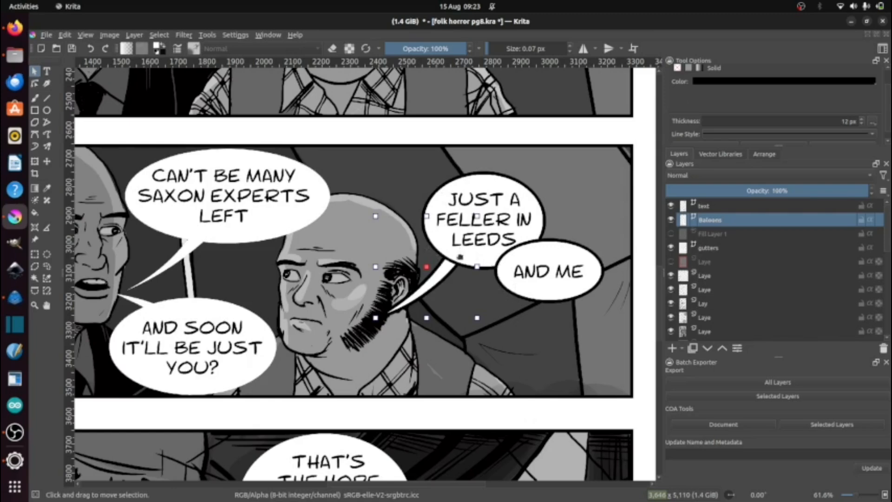
click(532, 204)
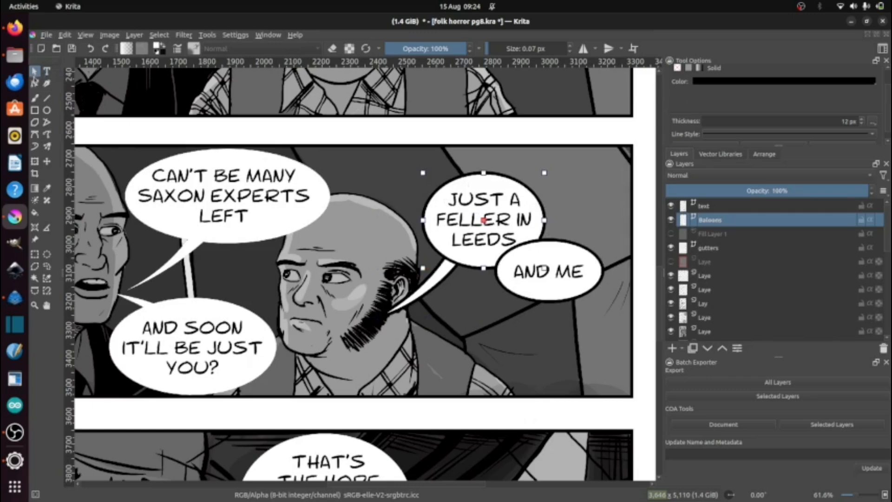
click(34, 83)
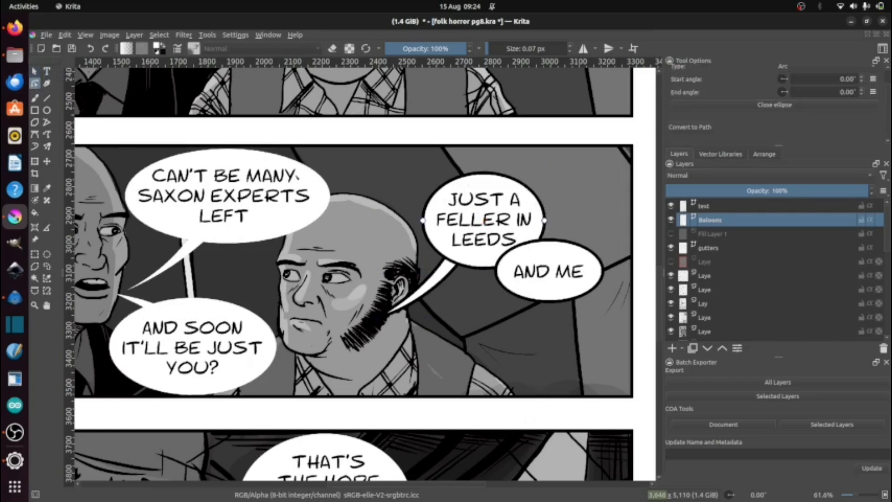
click(477, 226)
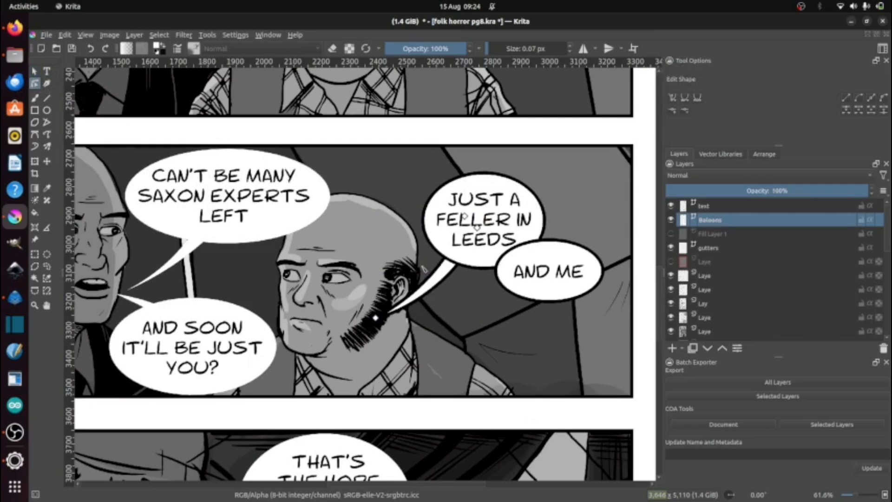
click(34, 71)
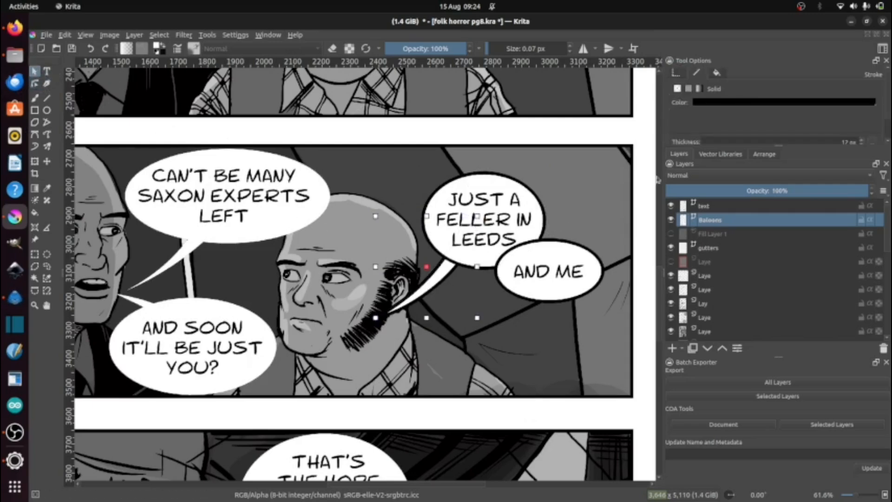
- Select every balloon and tail on the page and set their stroke to None
scroll(544, 236, down, 7)
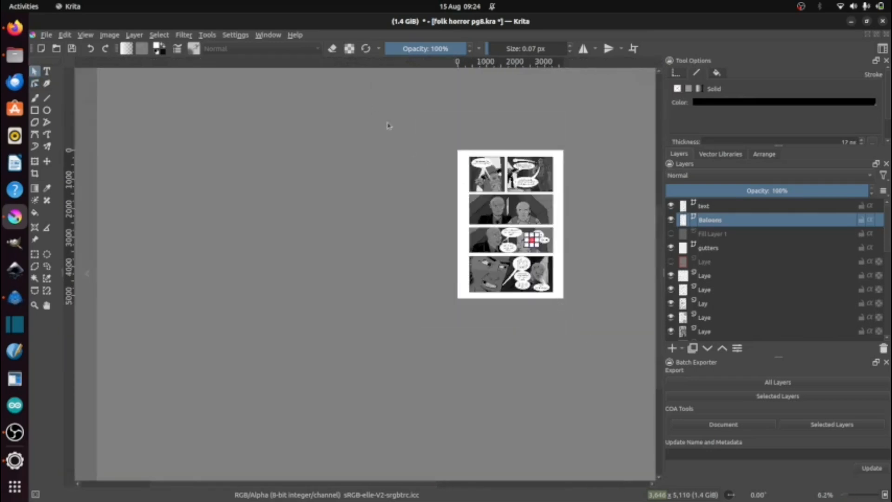
drag(388, 125, 622, 330)
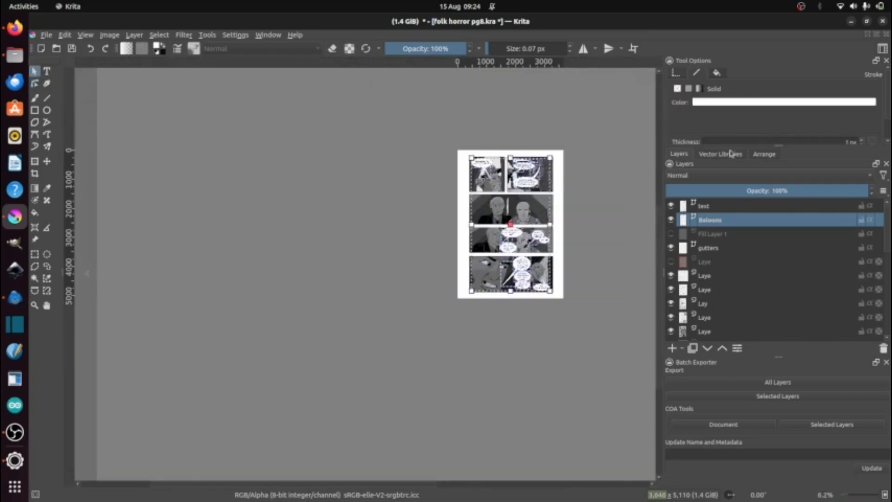
click(678, 89)
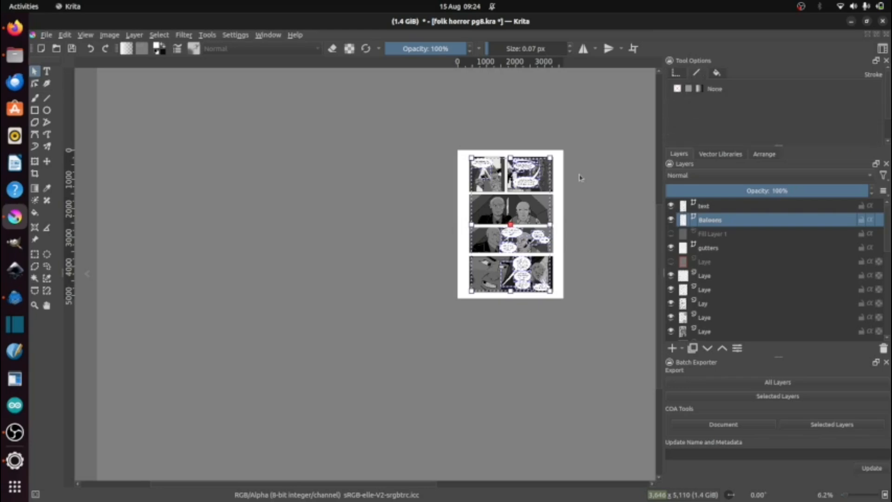
- Add a black Stroke layer style to the Baloons layer with 12 px size, Outside position, Normal blend mode and 100% opacity
scroll(566, 197, up, 3)
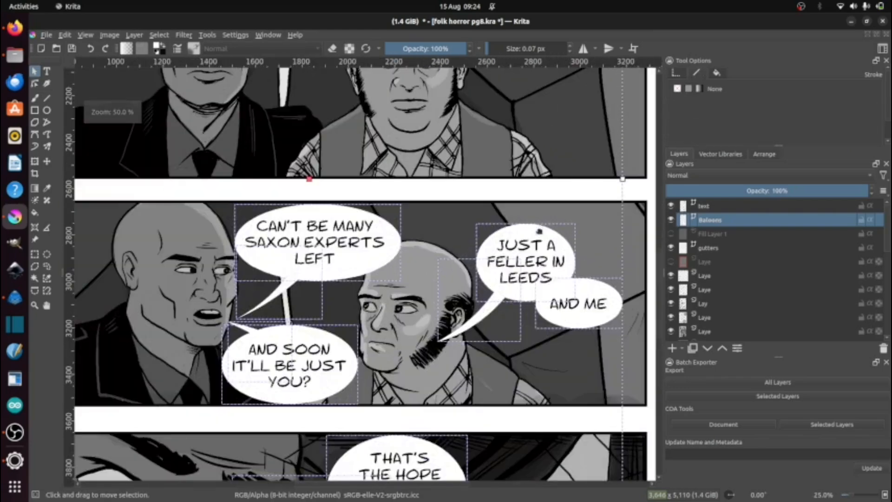
right_click(731, 229)
click(748, 242)
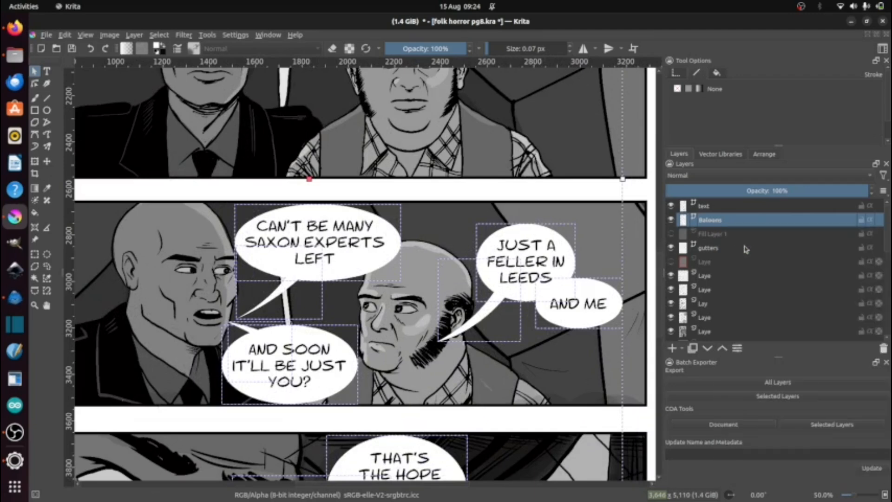
click(255, 198)
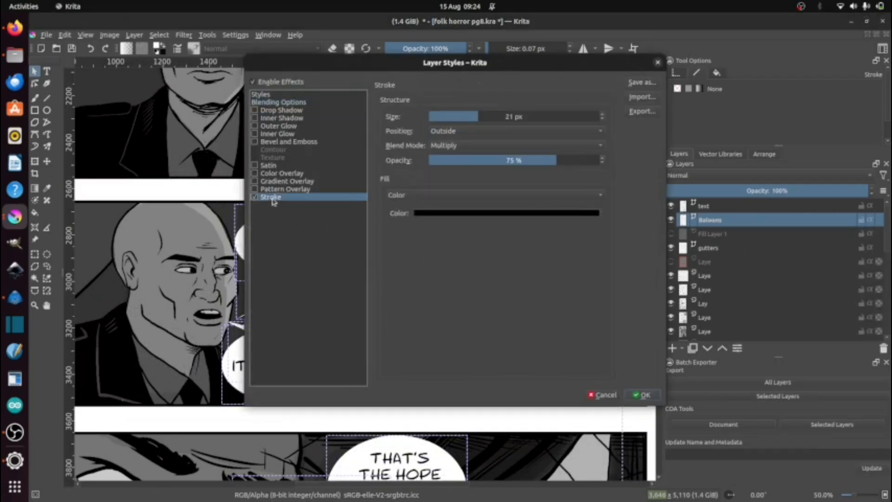
mouse_move(480, 114)
mouse_down()
mouse_move(453, 117)
mouse_move(466, 123)
mouse_up()
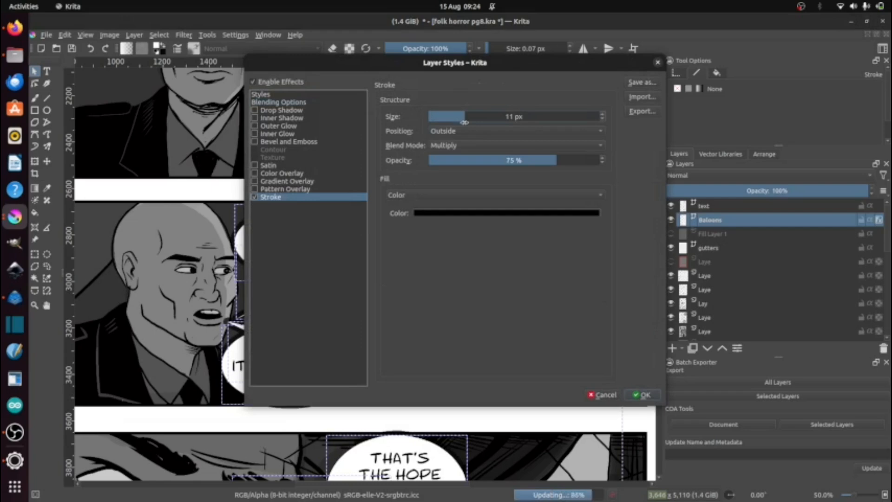
click(467, 131)
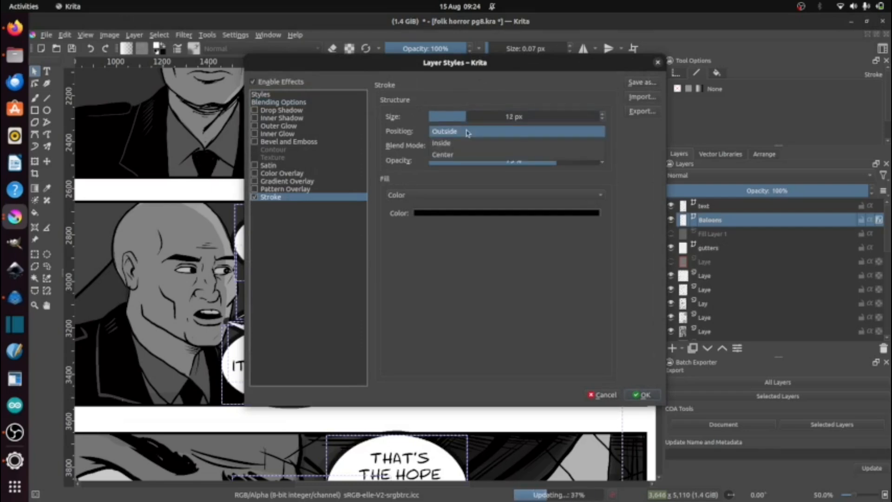
click(466, 145)
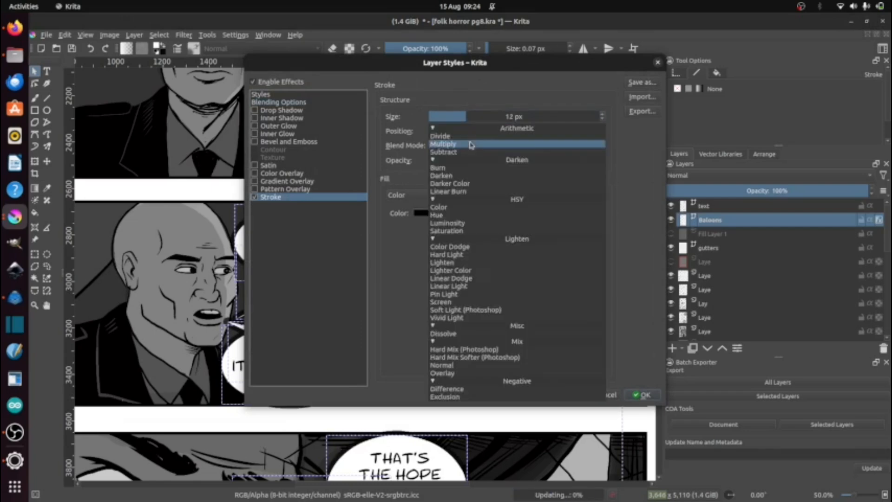
click(462, 366)
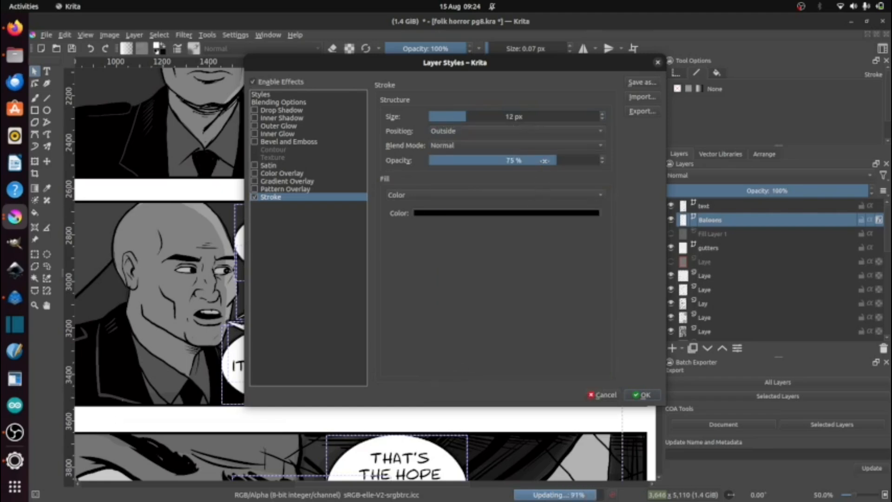
drag(545, 160, 608, 160)
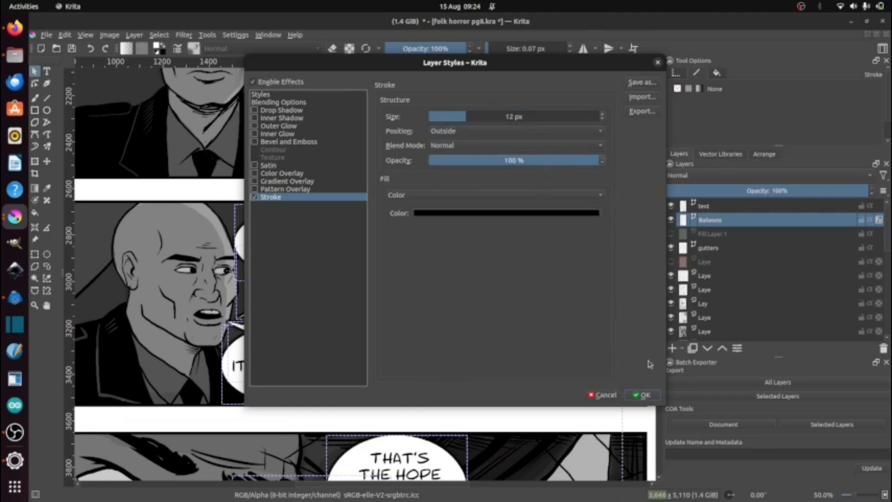
click(644, 396)
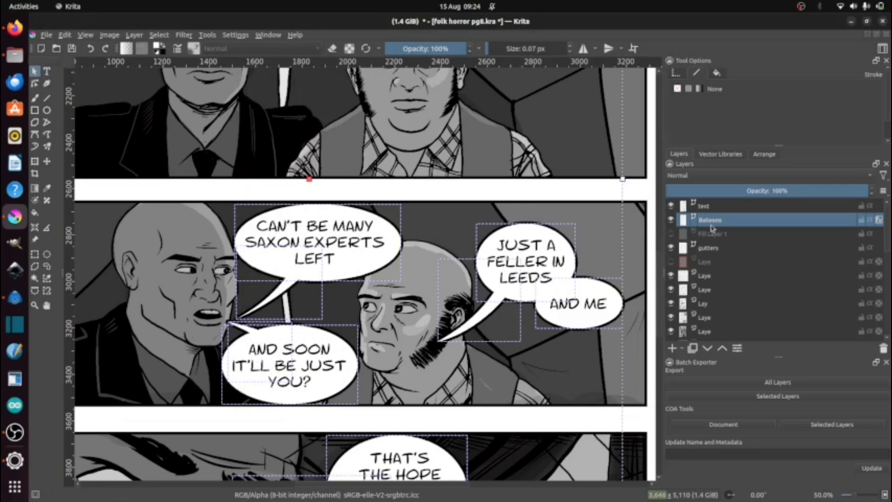
mouse_move(707, 224)
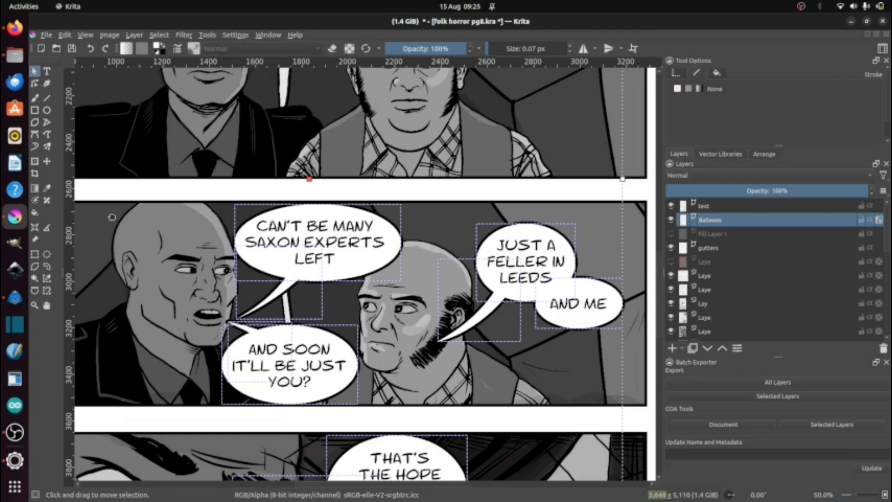
drag(112, 218, 113, 217)
click(722, 235)
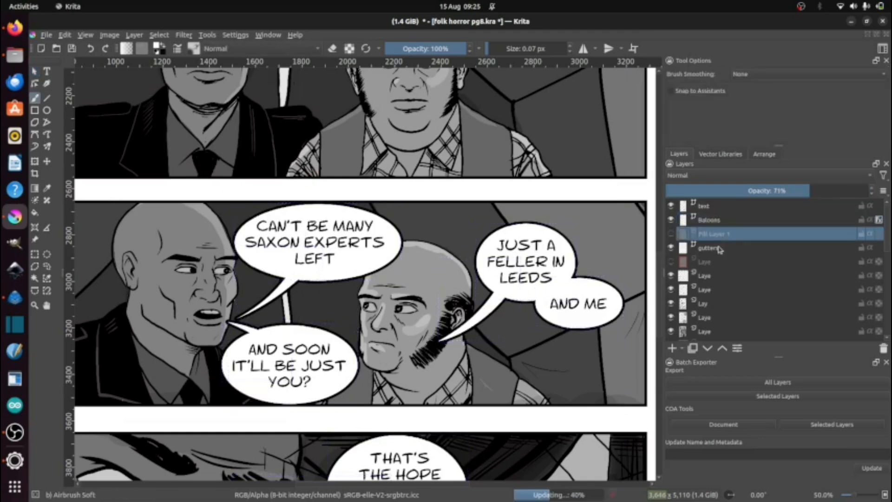
click(711, 220)
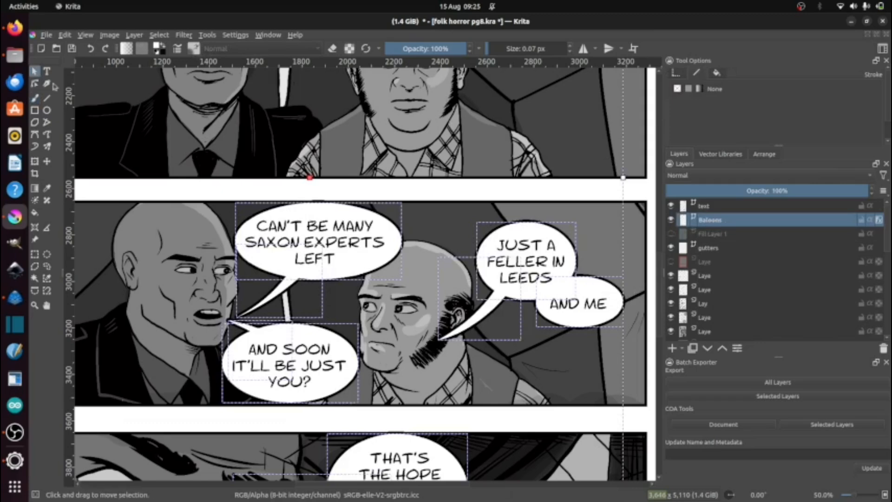
drag(271, 225, 271, 226)
key(Return)
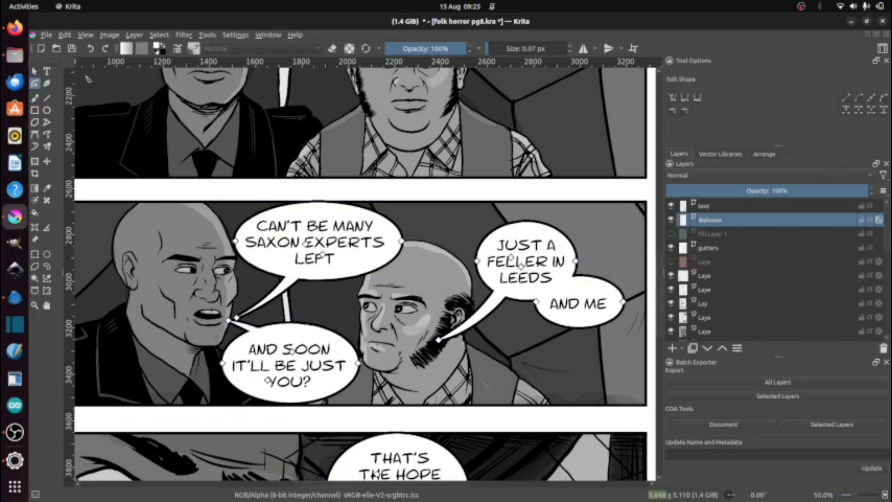
click(34, 71)
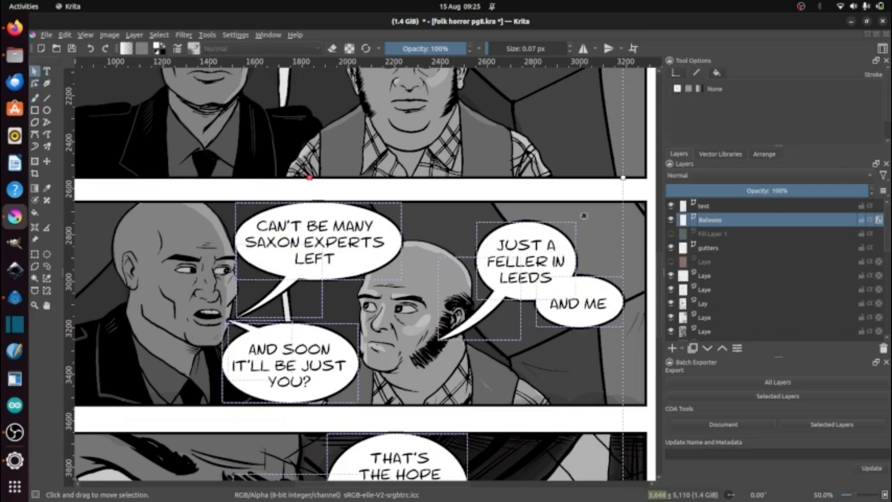
key(Return)
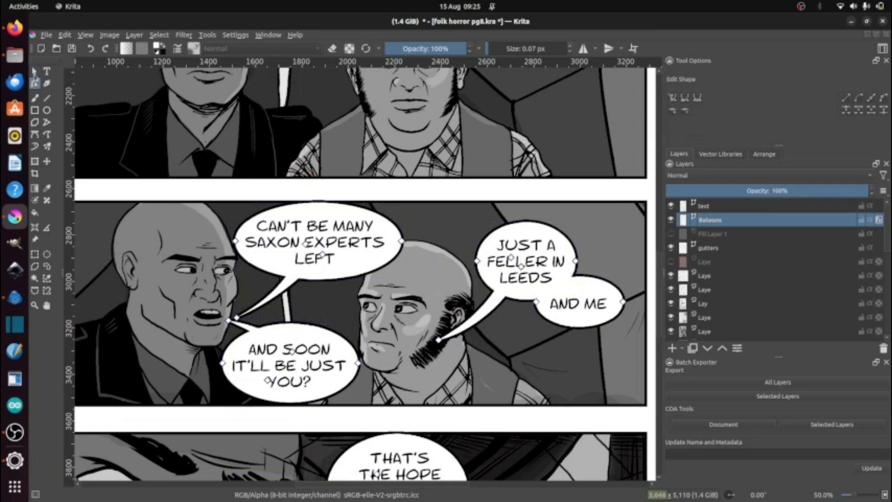
click(35, 70)
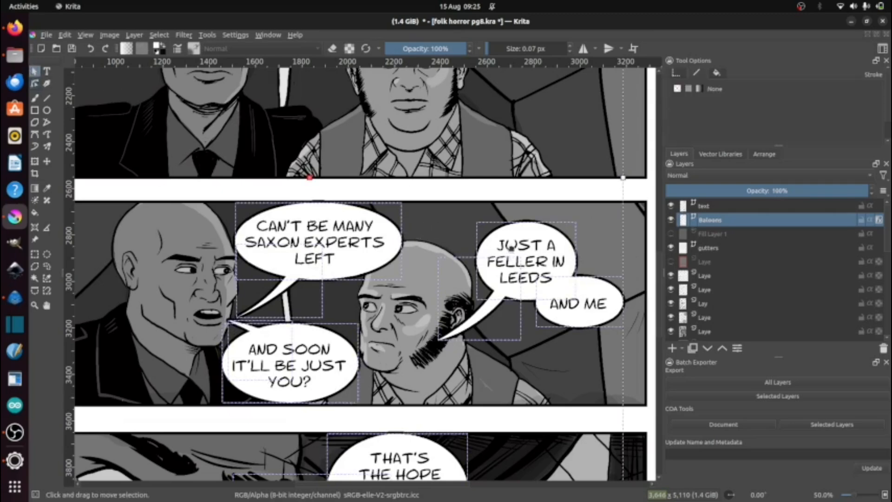
- Nudge all the balloons slightly to the left, deselect them, and shift the "AND ME" balloon a little on its own
drag(502, 240, 500, 237)
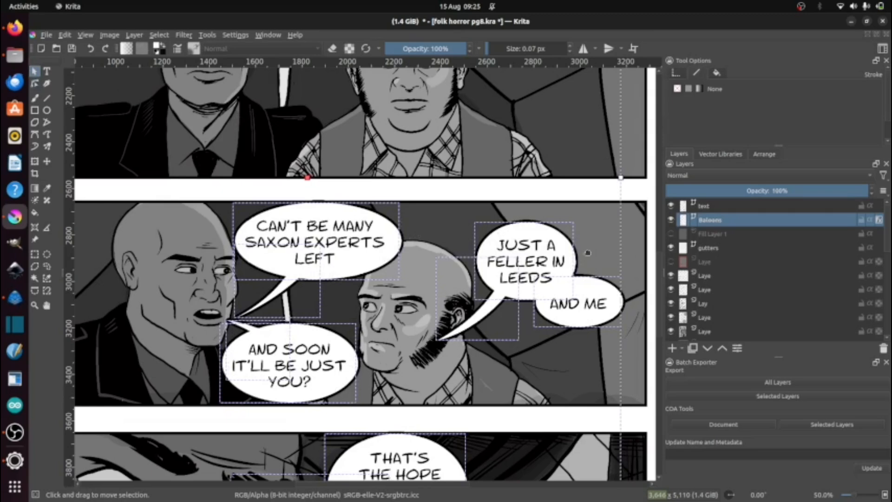
click(643, 363)
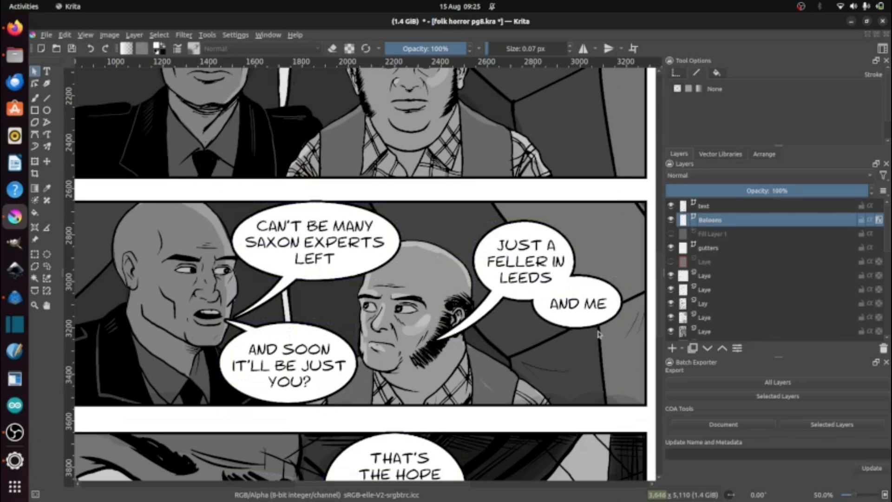
drag(588, 325, 600, 334)
mouse_move(586, 327)
mouse_down()
mouse_move(568, 314)
mouse_move(586, 324)
mouse_up()
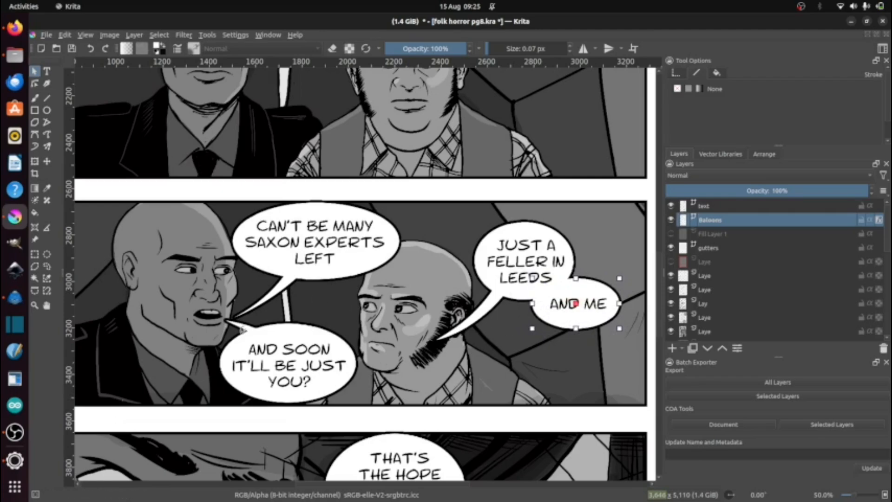
- Narrow the tail of the "AND SOON IT'LL BE JUST YOU?" balloon by shifting its base edge with Edit Shapes
scroll(248, 317, up, 4)
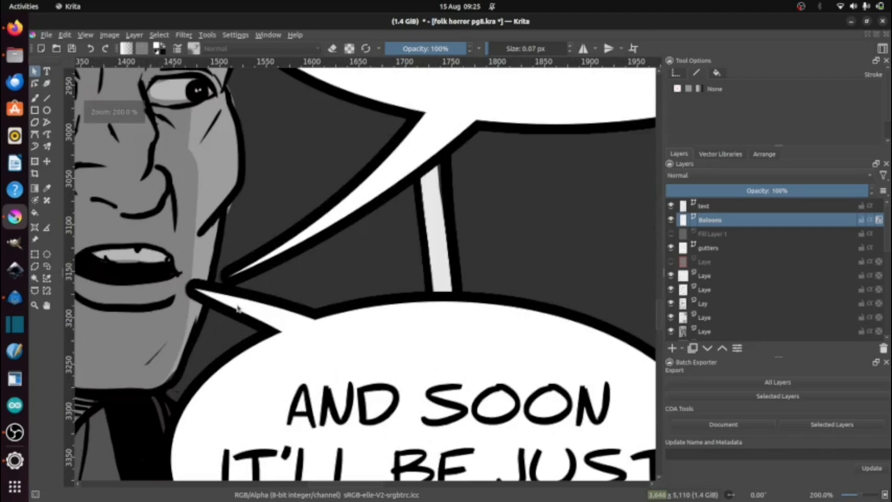
click(309, 335)
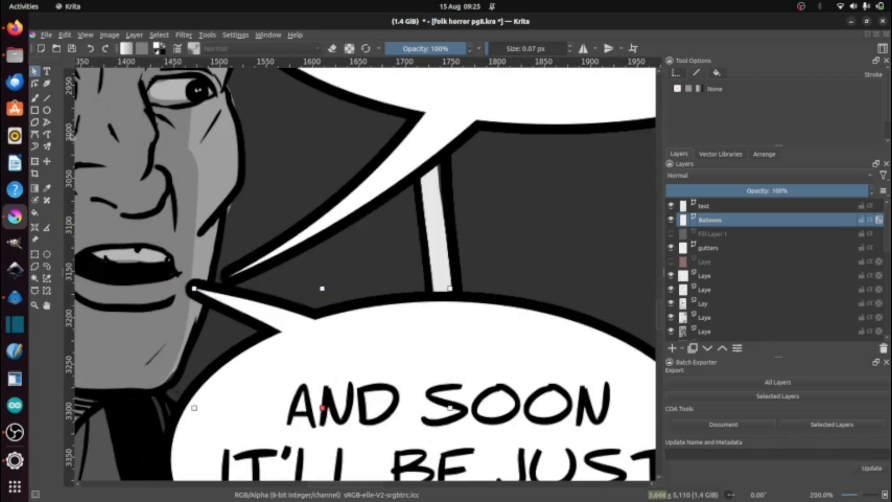
click(34, 83)
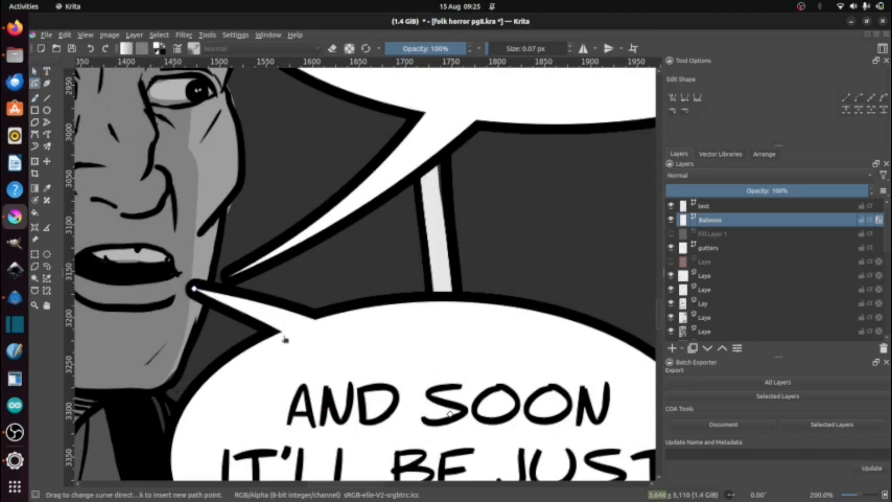
drag(296, 345, 344, 325)
- Move the tip of the "CAN'T BE MANY SAXON EXPERTS LEFT" balloon's tail upward, away from the tail below it
click(265, 266)
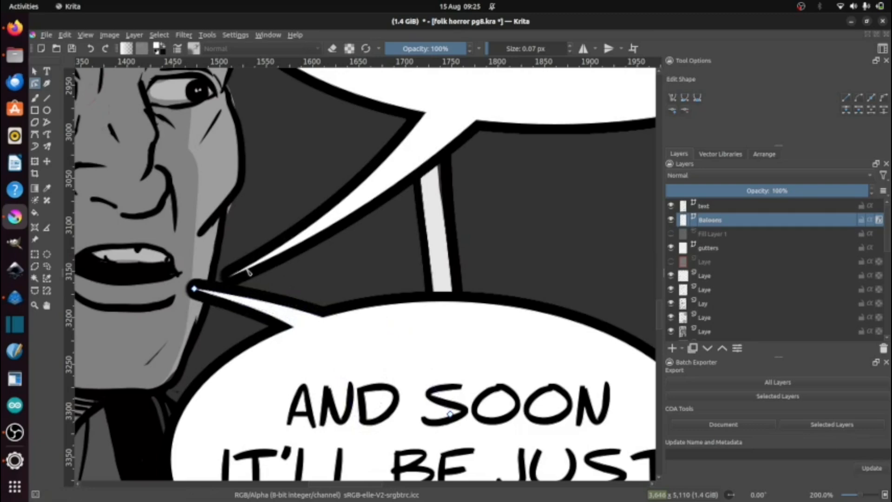
drag(231, 278, 237, 252)
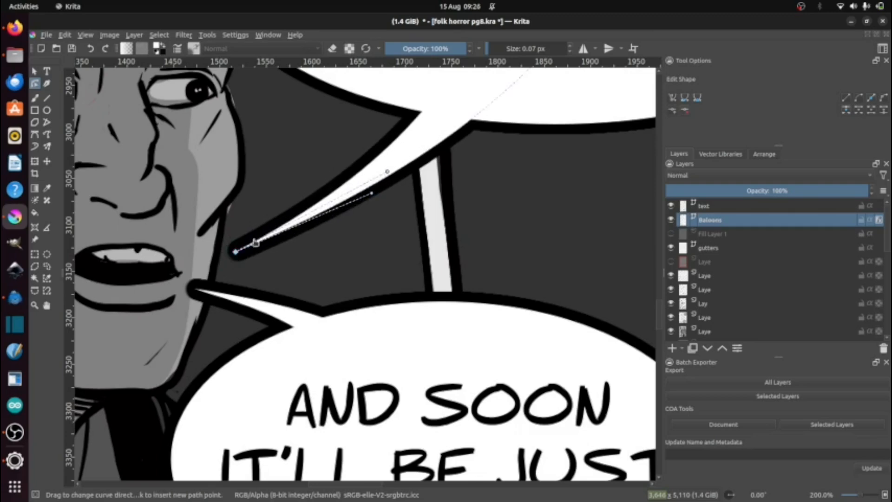
scroll(252, 239, down, 1)
scroll(255, 242, down, 1)
scroll(320, 233, down, 2)
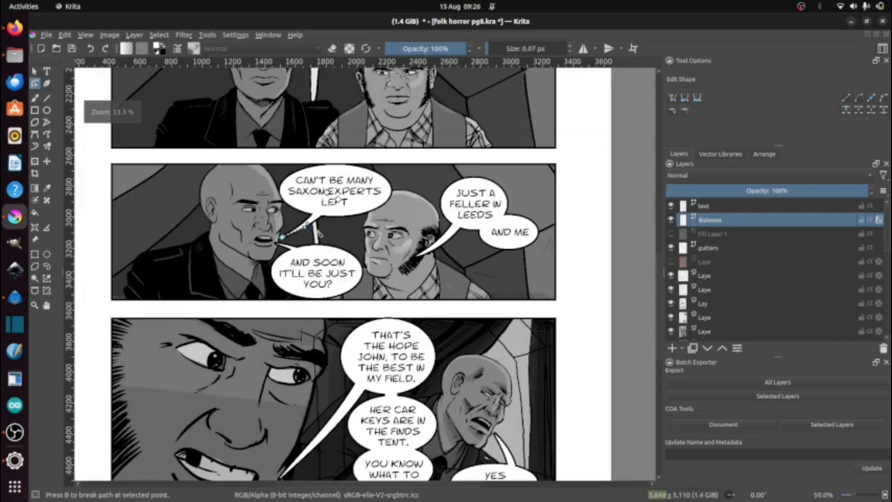
scroll(318, 236, up, 2)
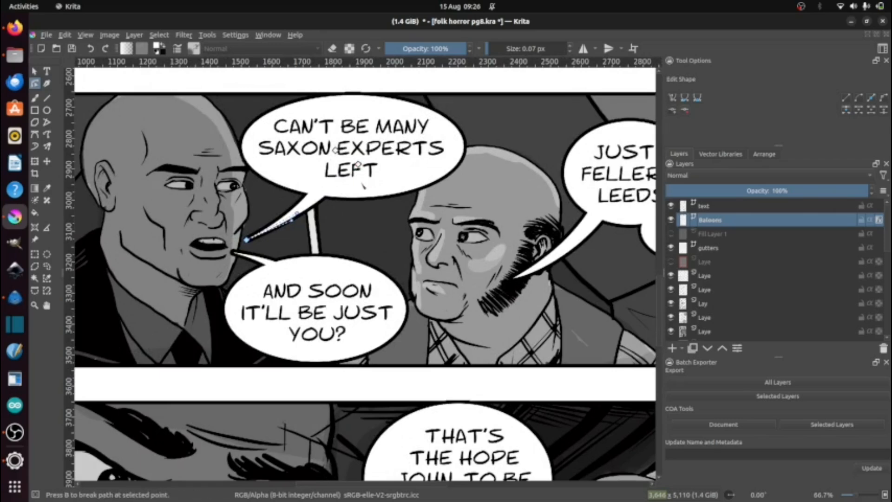
scroll(331, 237, down, 2)
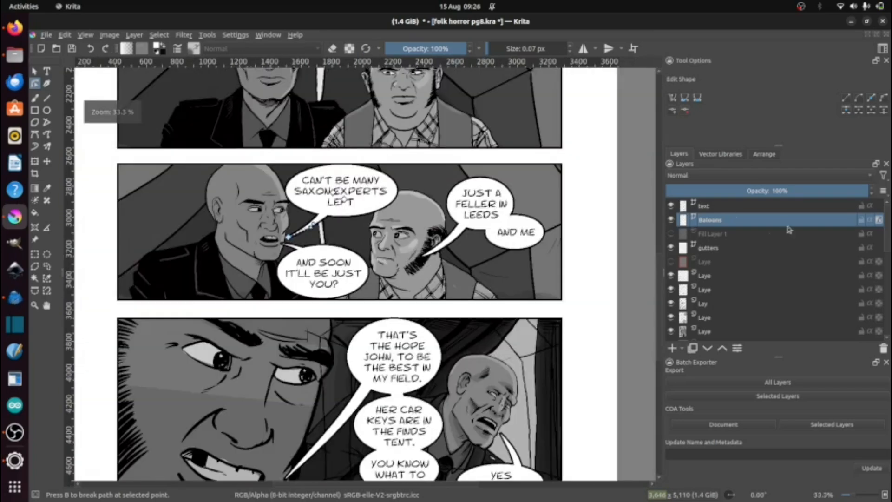
- Hide the Baloons and text layers to expose the panel artwork underneath
click(670, 220)
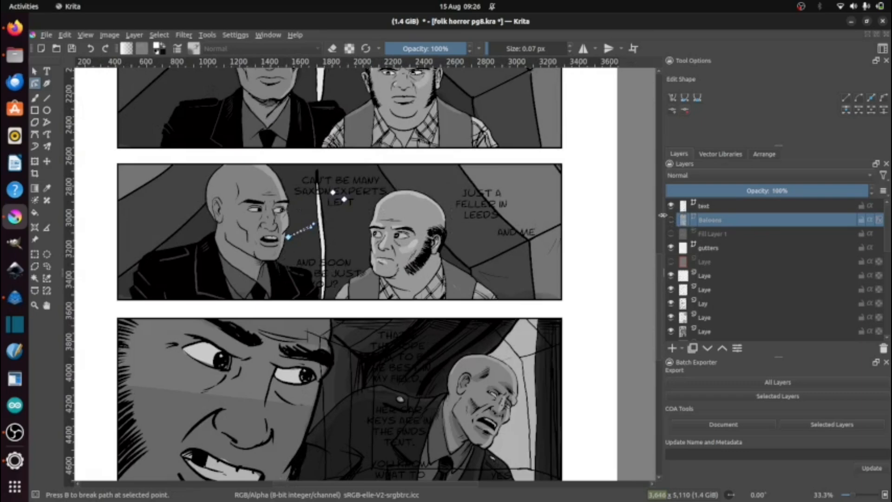
click(672, 220)
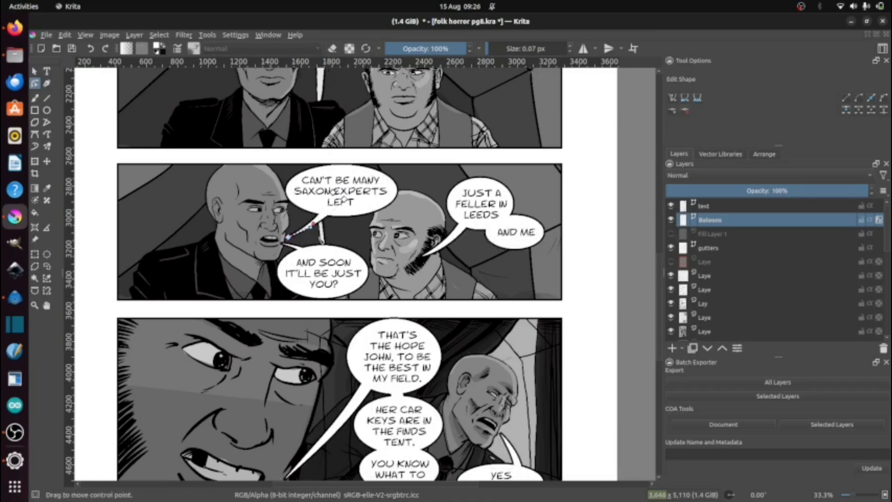
scroll(323, 238, up, 4)
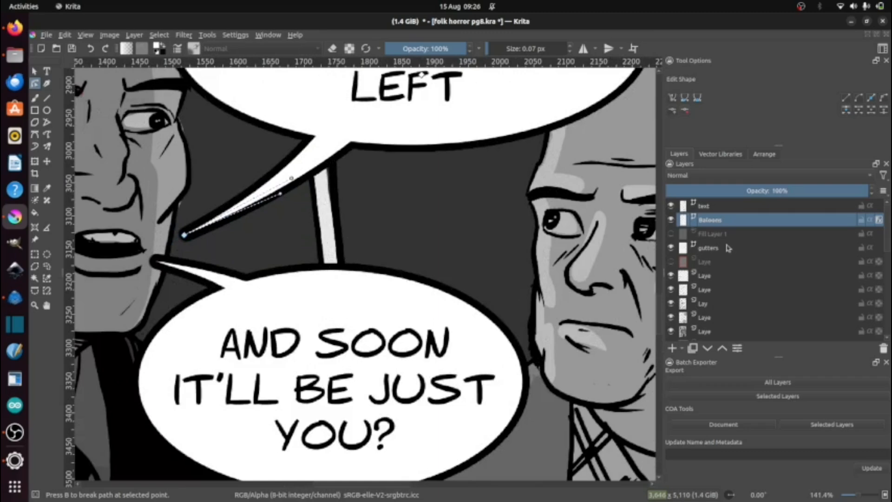
click(670, 219)
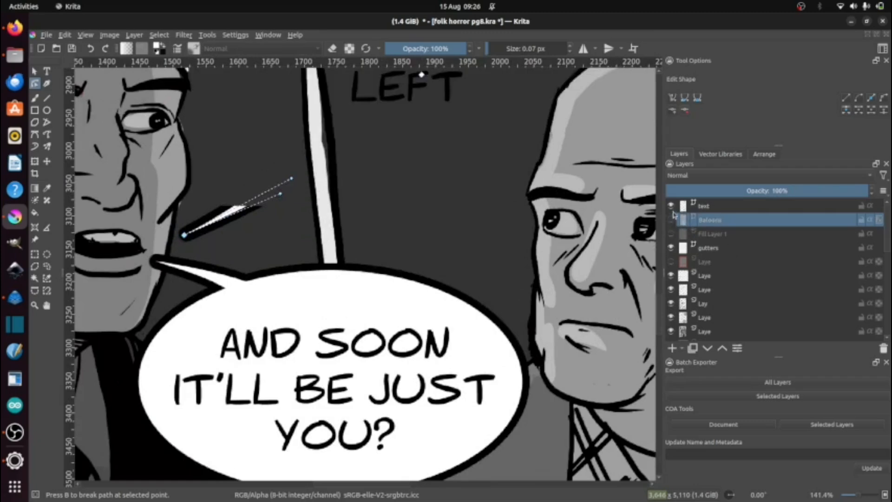
click(670, 205)
scroll(447, 195, down, 2)
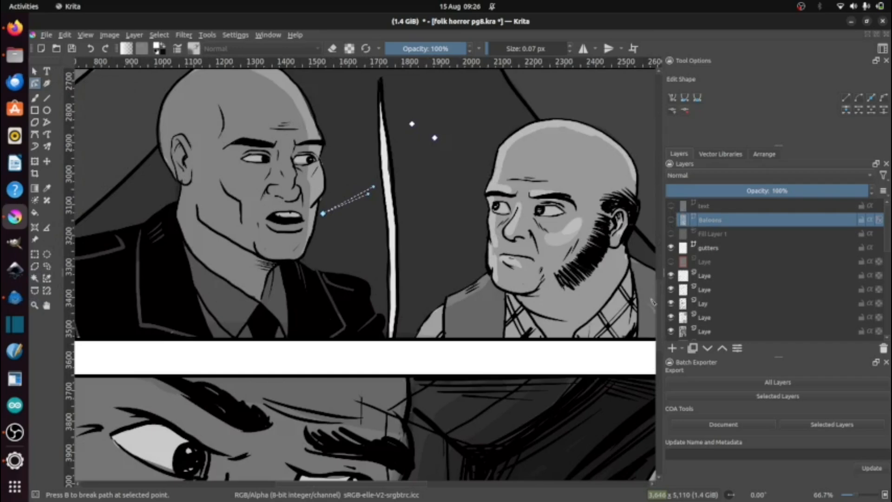
- Select the layer holding the panels' background grey tones, checking it by switching its visibility off and on
scroll(724, 306, down, 3)
click(701, 266)
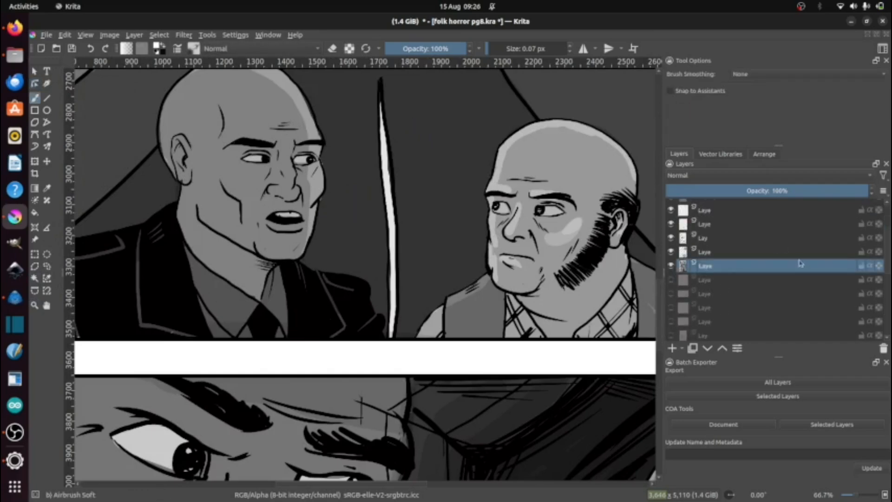
click(671, 265)
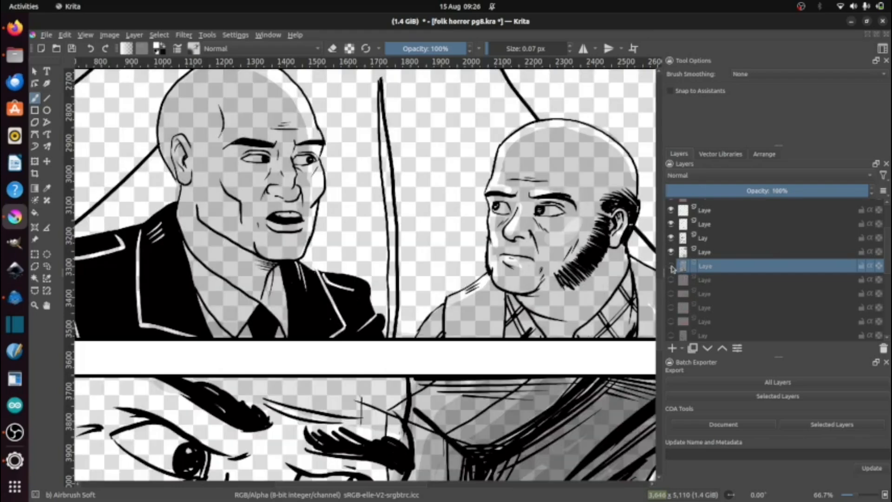
click(671, 266)
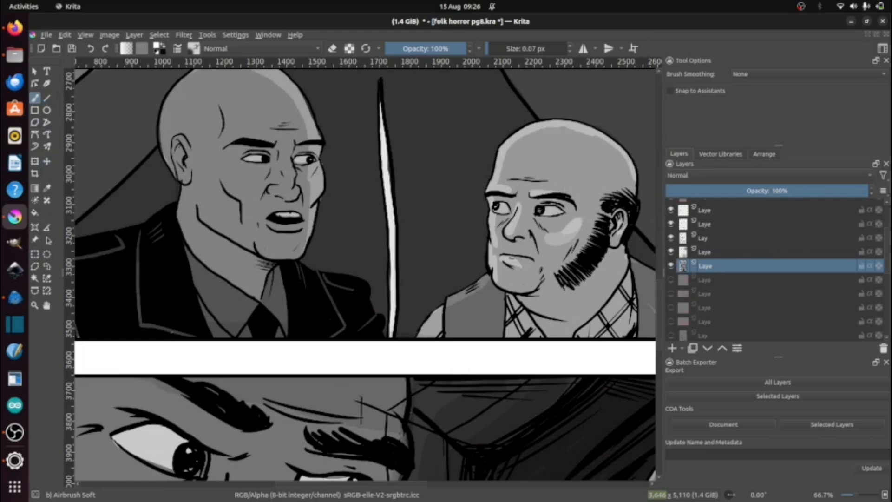
- Set the foreground colour to #1f1f1f and try a Fill on the pale strip between the two men
click(35, 212)
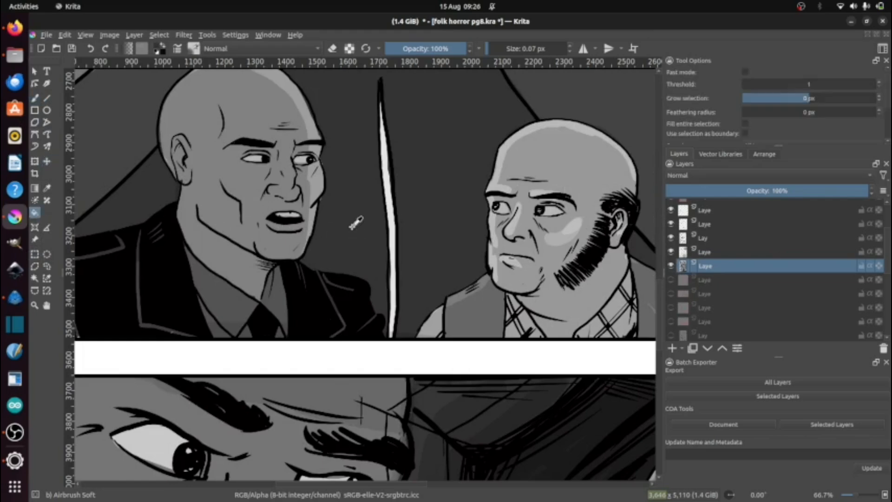
click(159, 46)
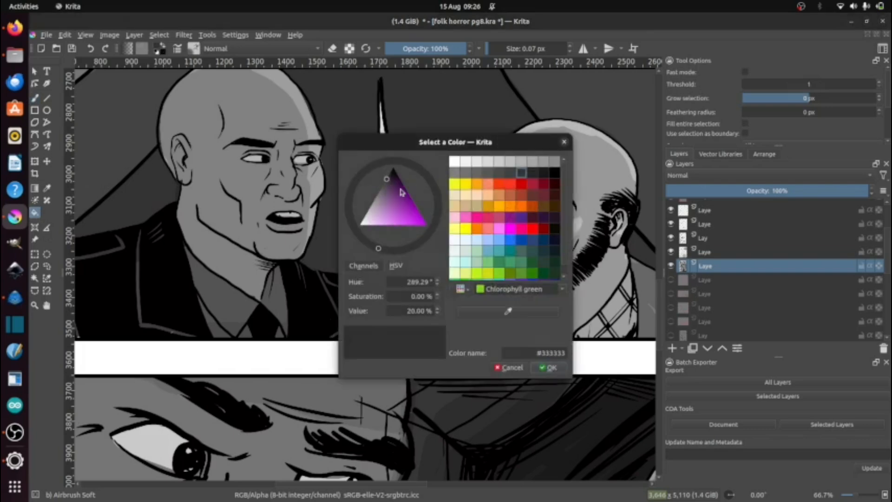
click(389, 179)
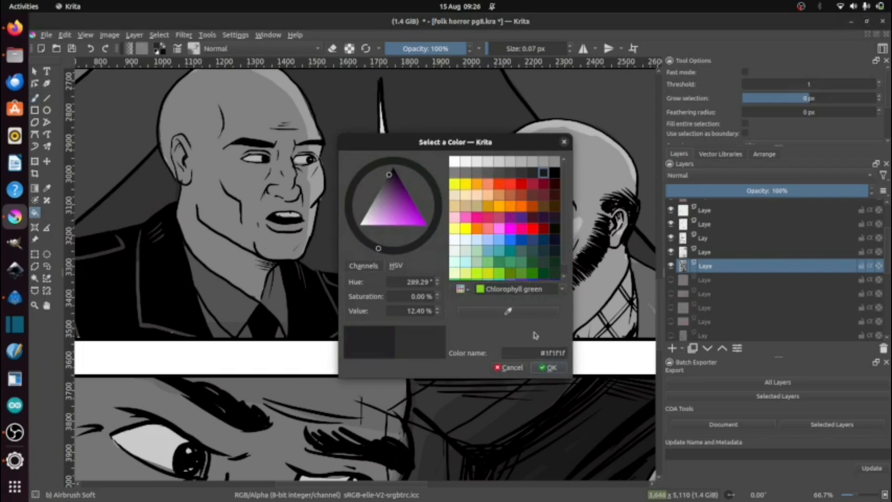
click(553, 367)
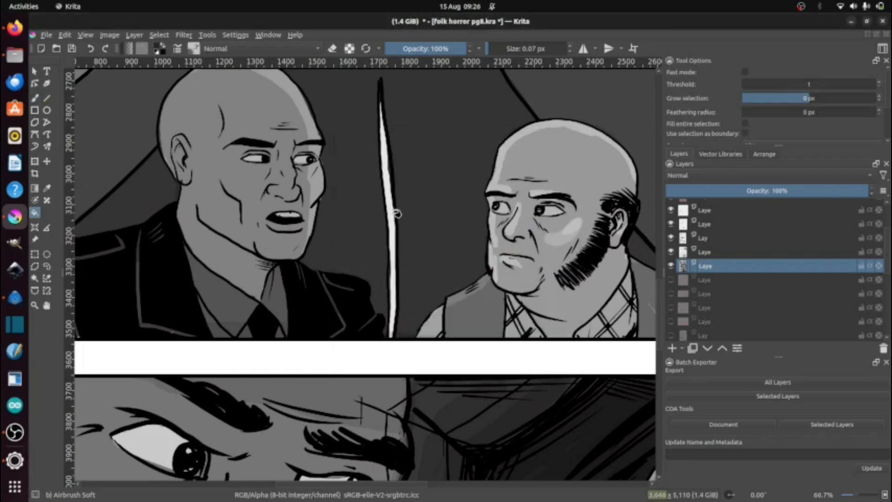
click(394, 211)
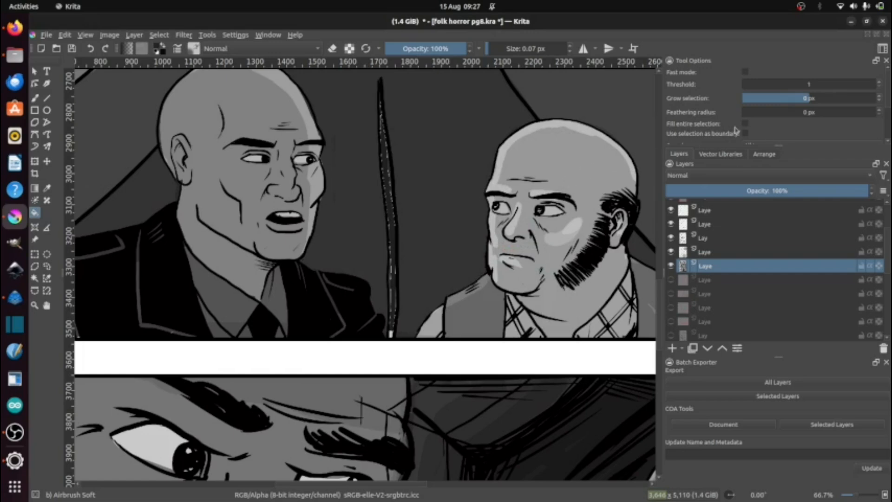
key(ctrl+z)
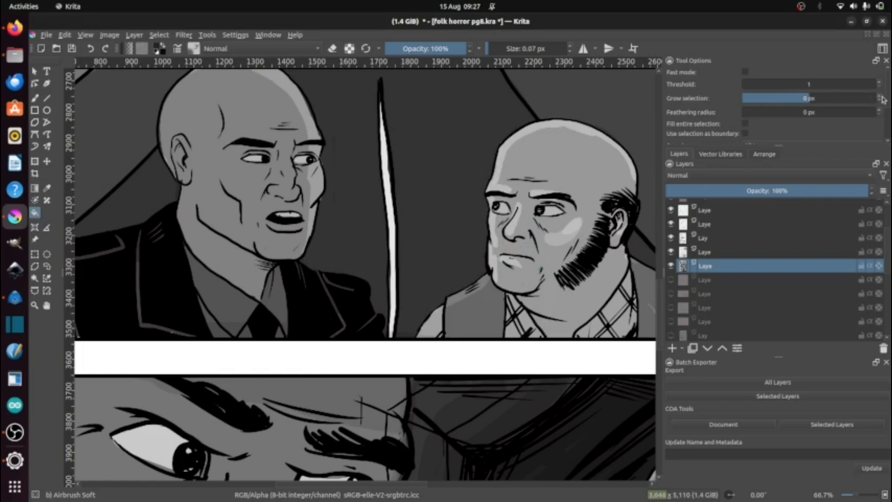
- Fill the pale strip between the two men with dark grey, using 1 px grow selection and 1 px feathering radius
click(880, 111)
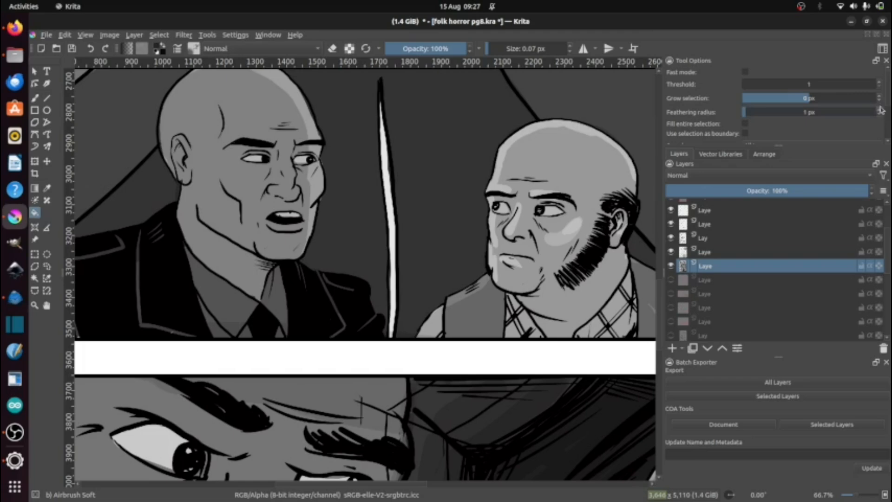
click(879, 100)
click(878, 96)
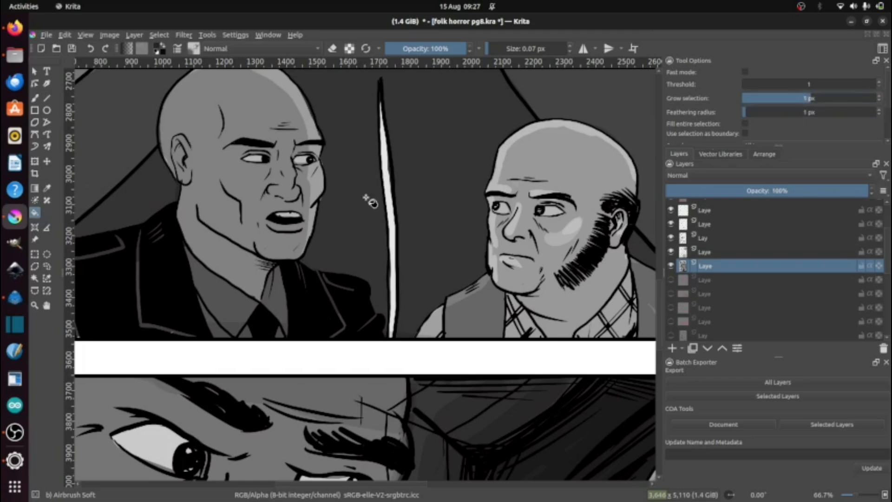
click(392, 169)
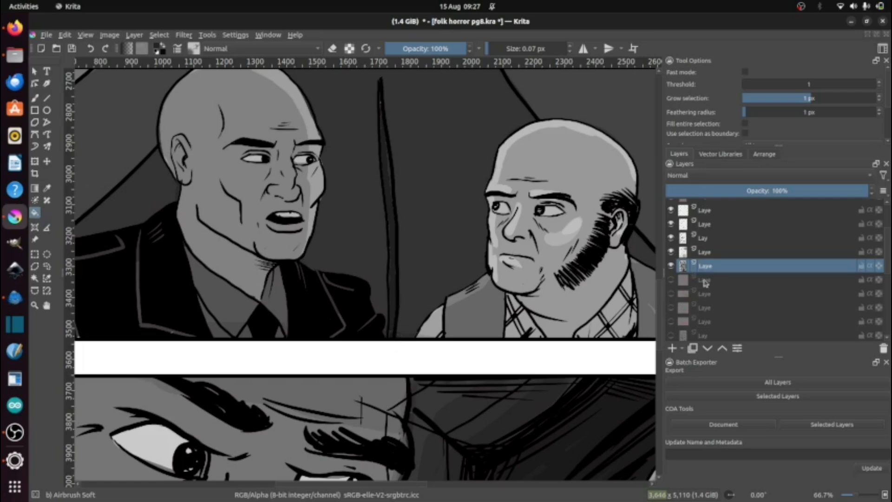
- Show the Baloons and text layers again and bring the whole page into view
scroll(696, 229, down, 1)
scroll(697, 225, up, 4)
click(671, 219)
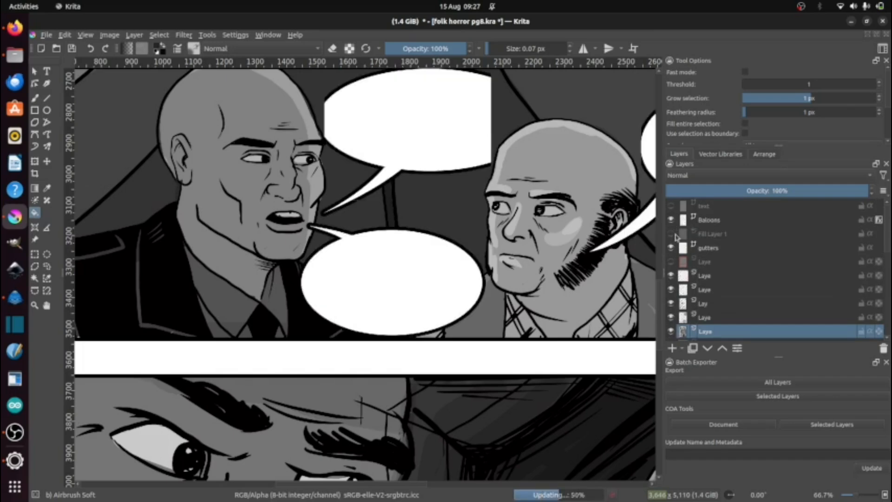
scroll(418, 189, down, 2)
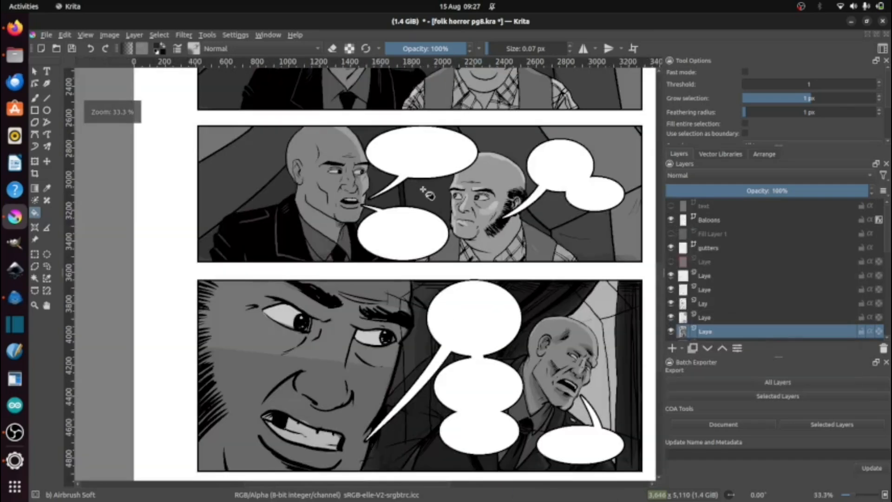
click(671, 205)
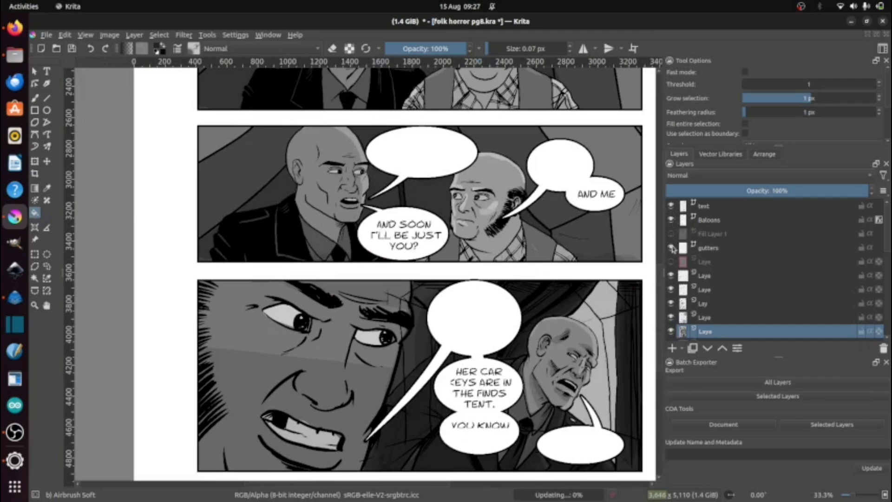
scroll(458, 230, down, 4)
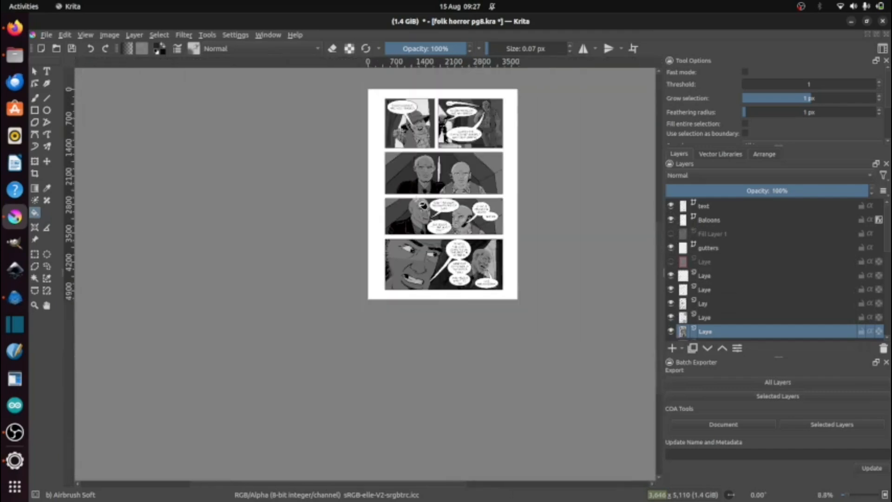
scroll(425, 206, up, 1)
drag(478, 177, 446, 251)
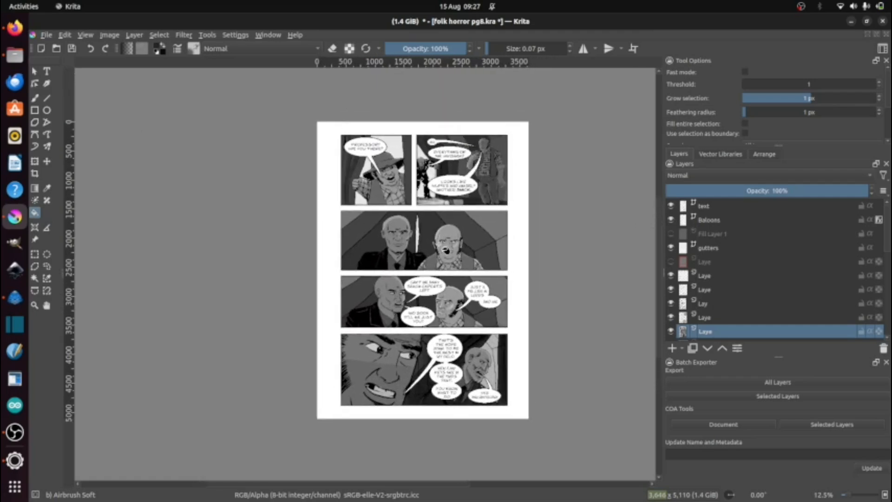